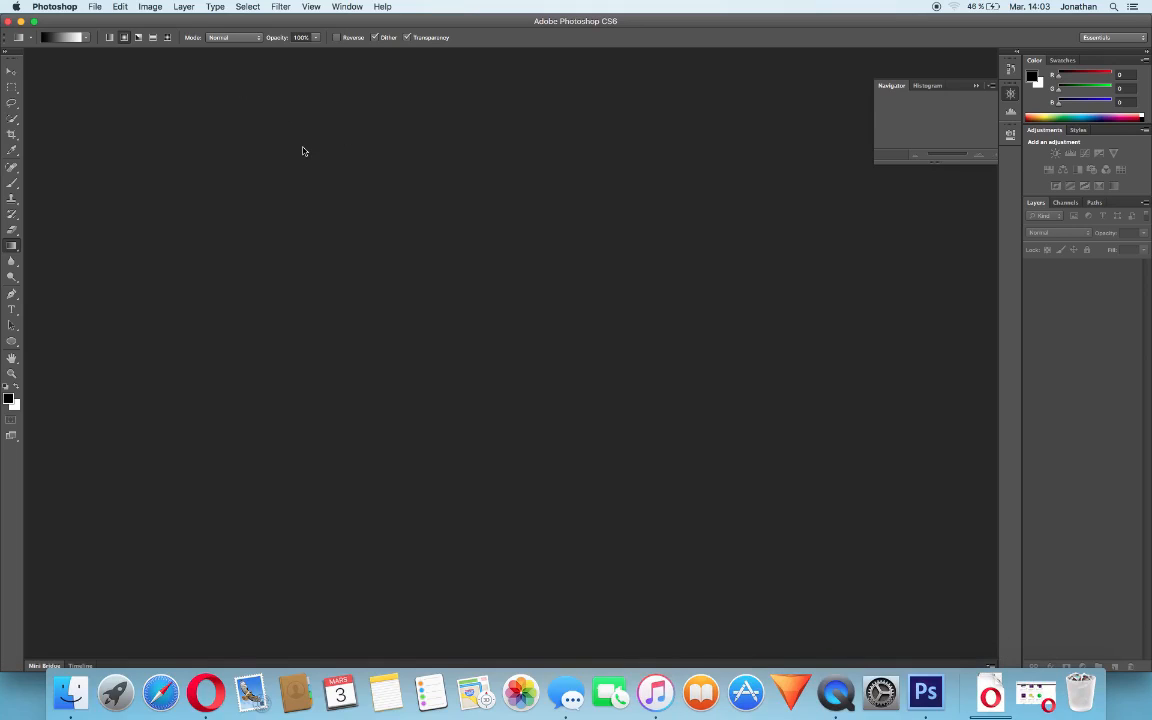
Step: Open kenbe kamera.psd from the moi folder and convert its locked Background into a regular layer
key("super+o")
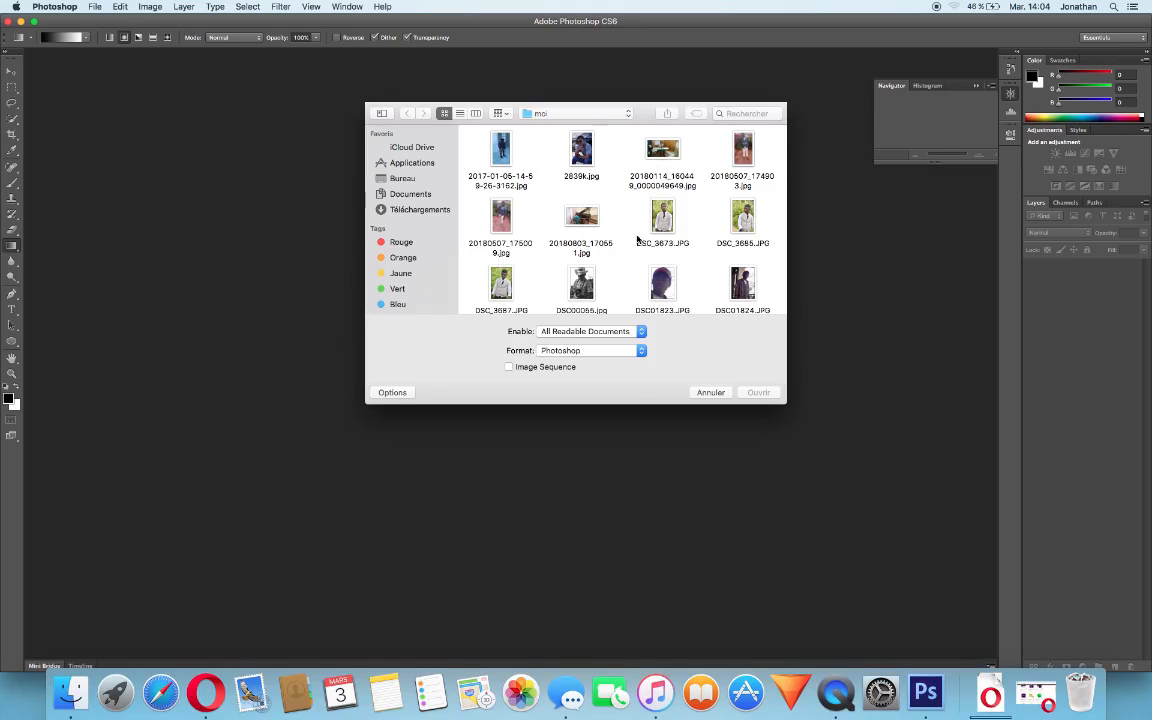
scroll(637, 239, "down", 3)
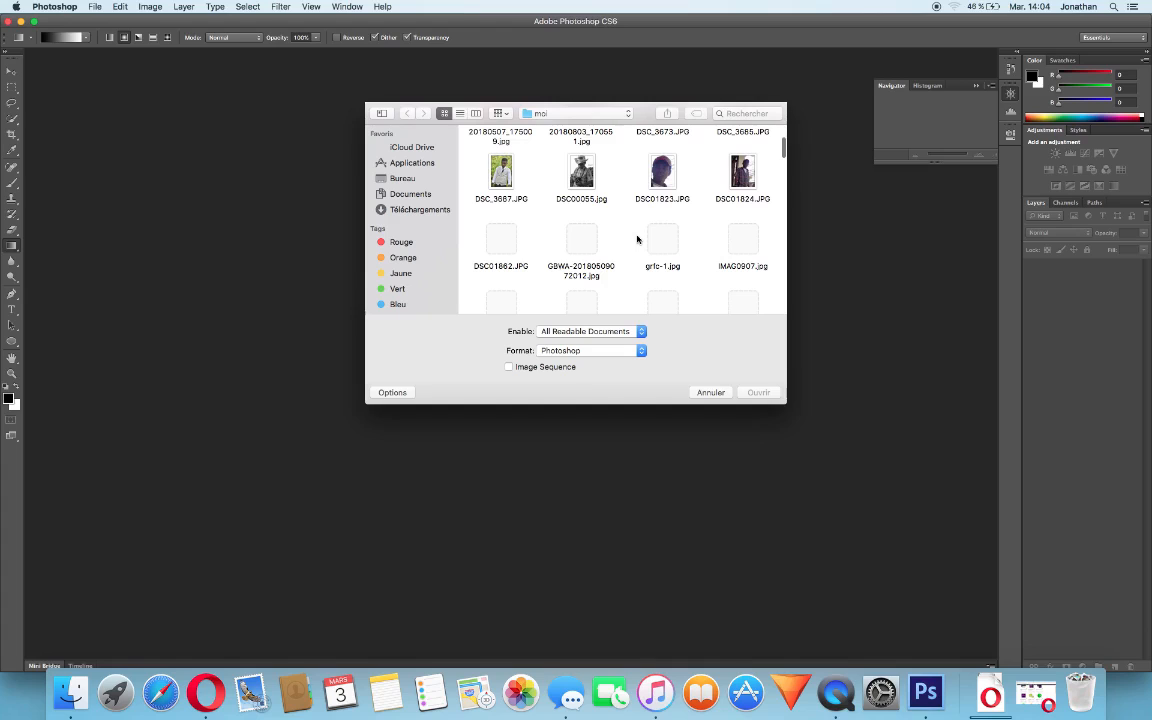
scroll(637, 239, "down", 5)
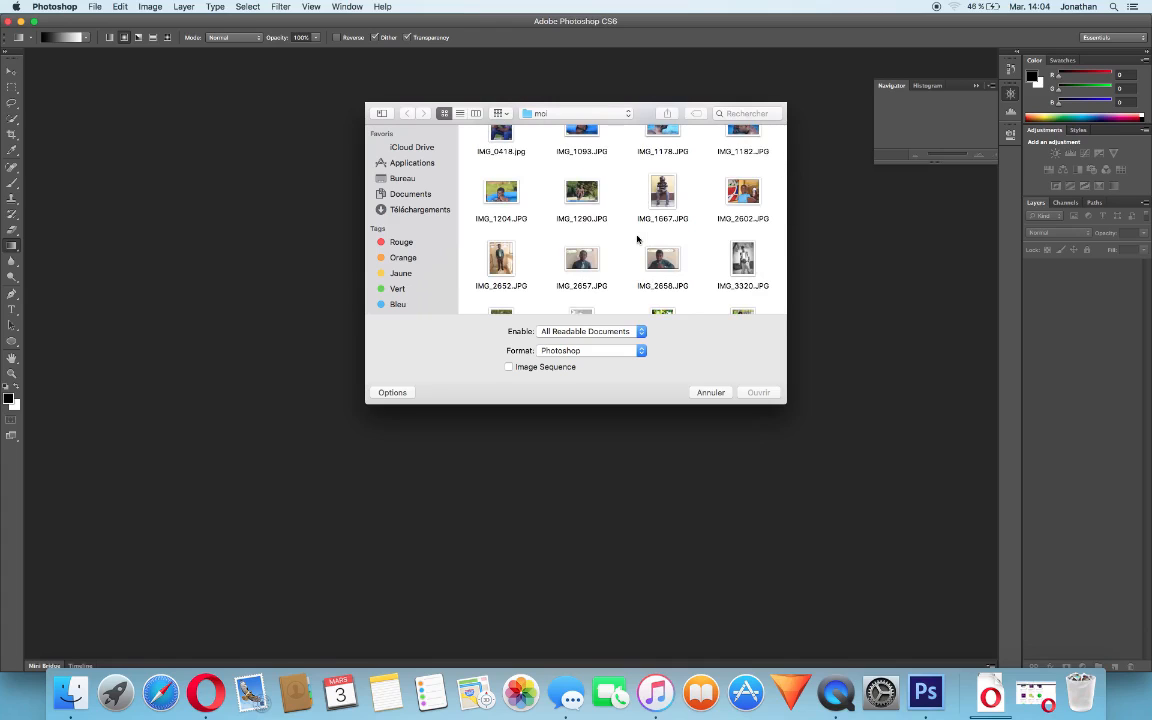
scroll(637, 239, "down", 4)
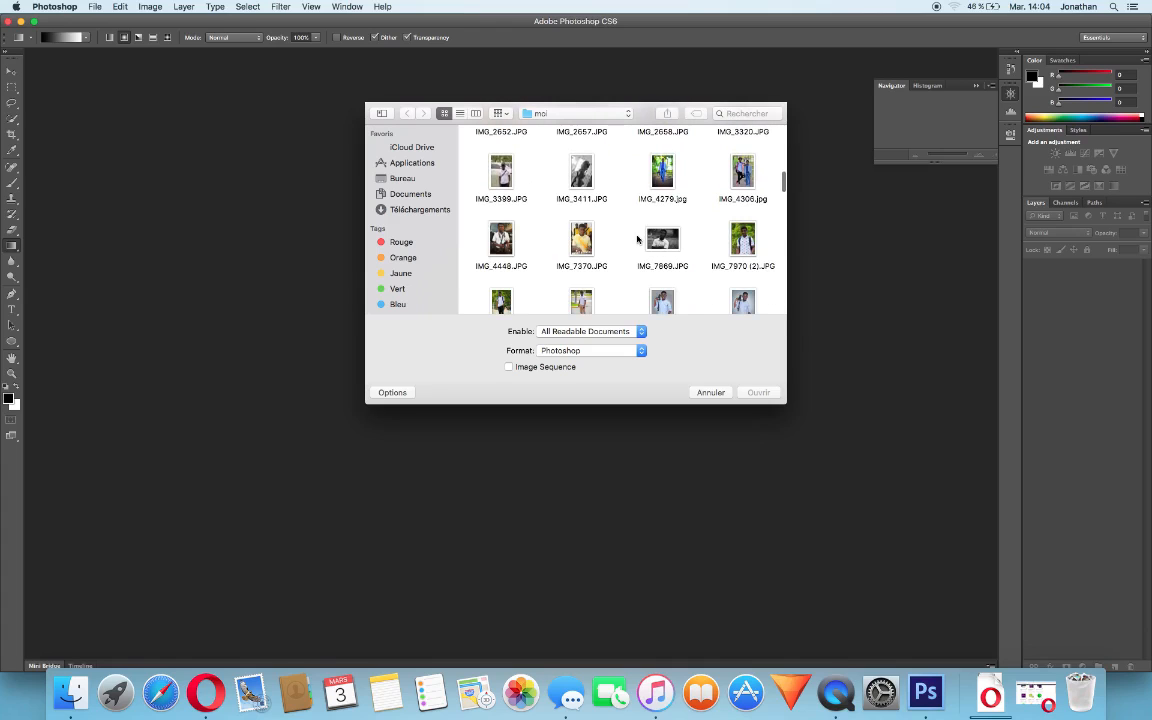
scroll(637, 239, "down", 3)
scroll(637, 239, "down", 2)
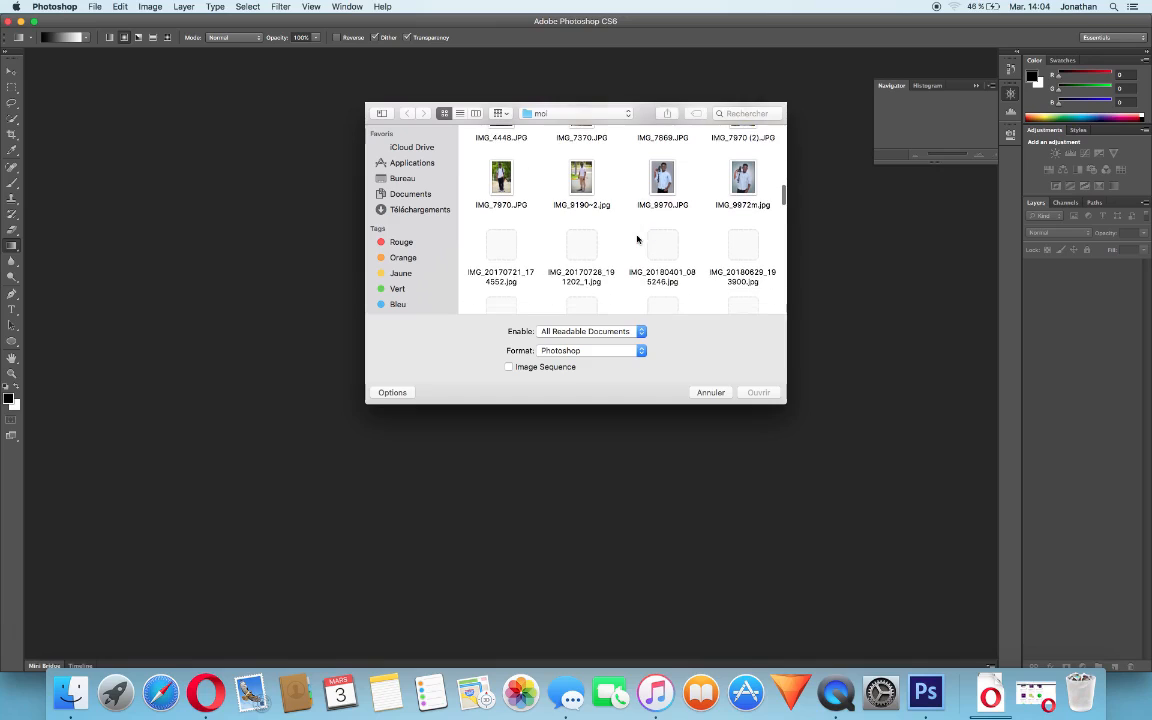
scroll(637, 239, "down", 2)
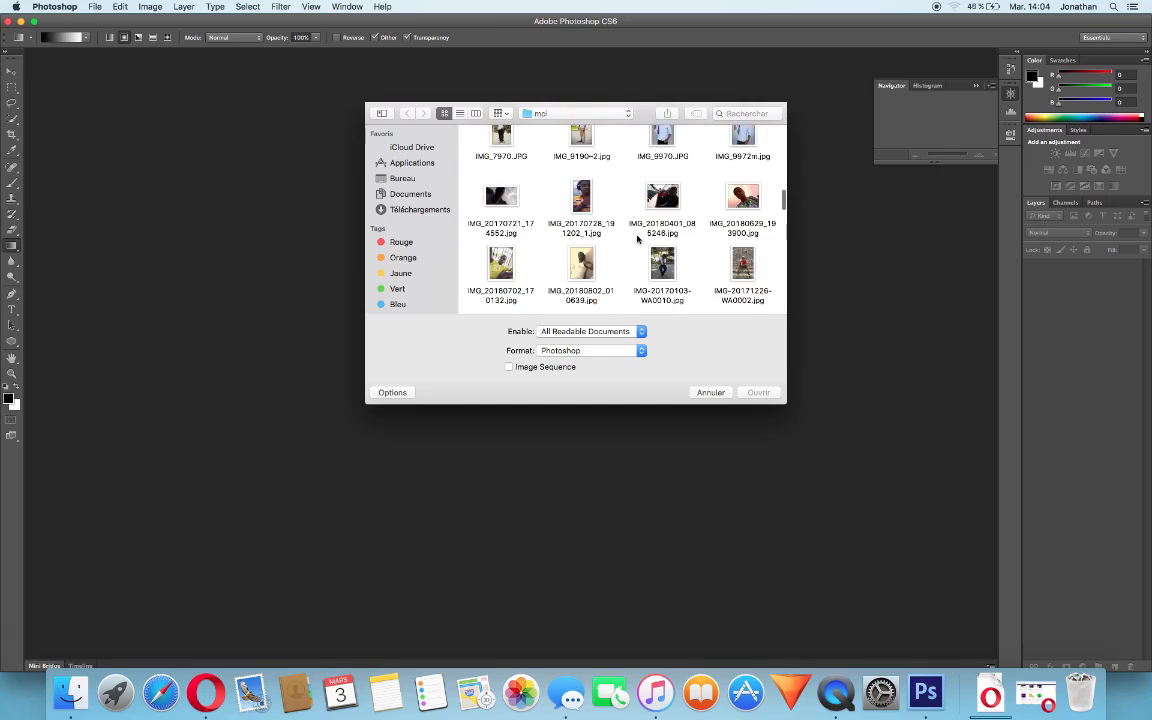
scroll(637, 239, "down", 3)
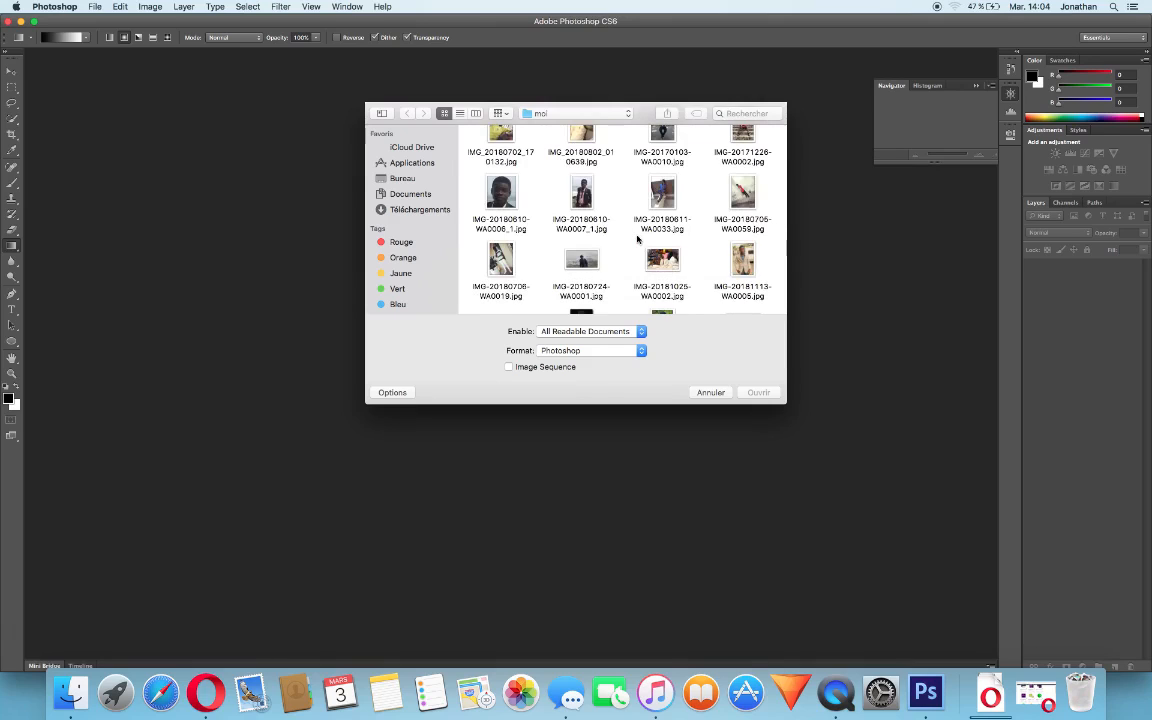
scroll(637, 239, "down", 2)
scroll(637, 239, "down", 1)
left_click(664, 252)
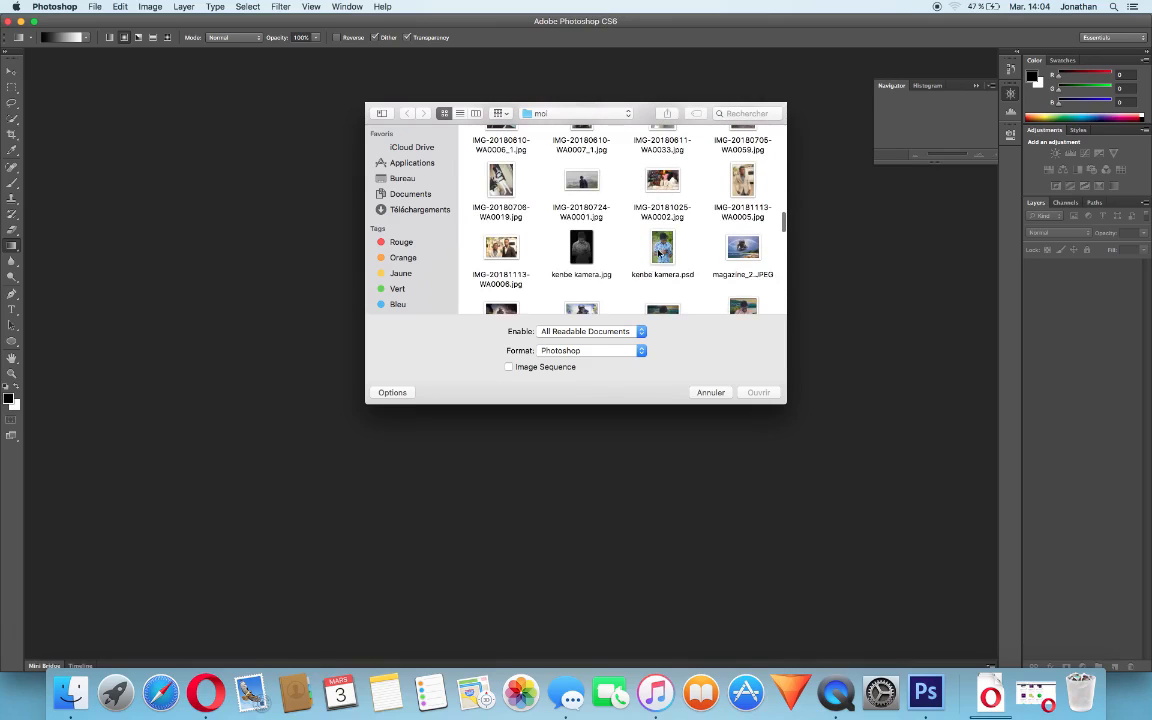
double_click(663, 251)
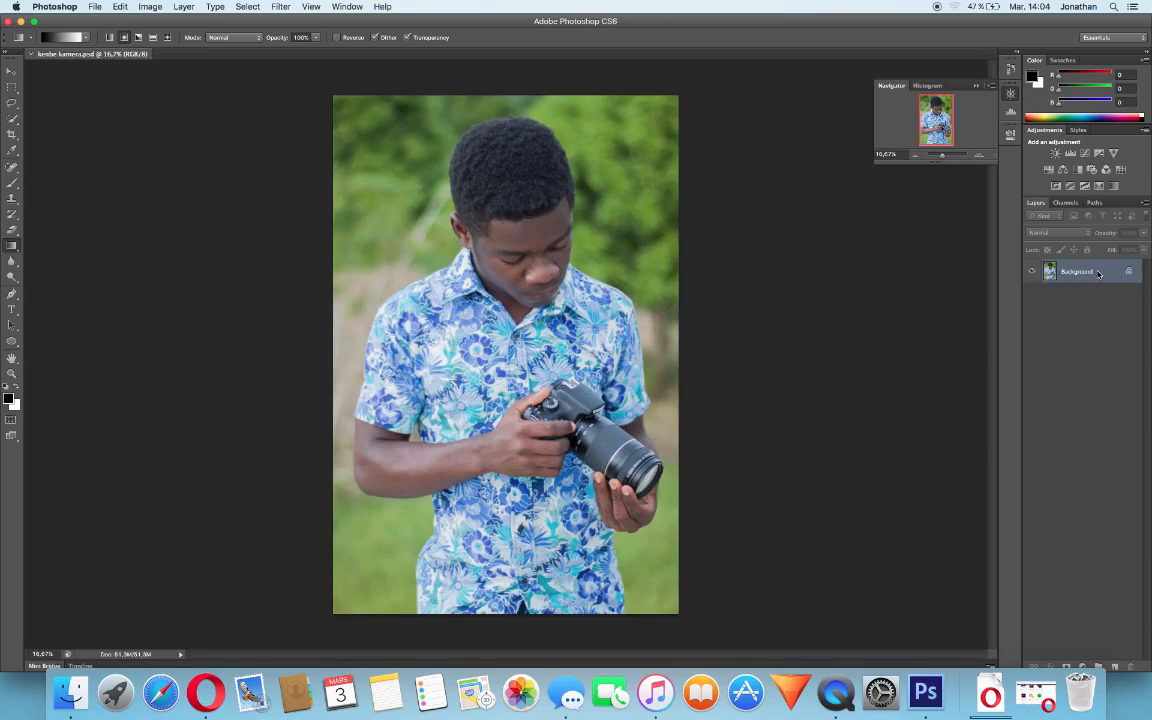
double_click(1098, 273)
key("Return")
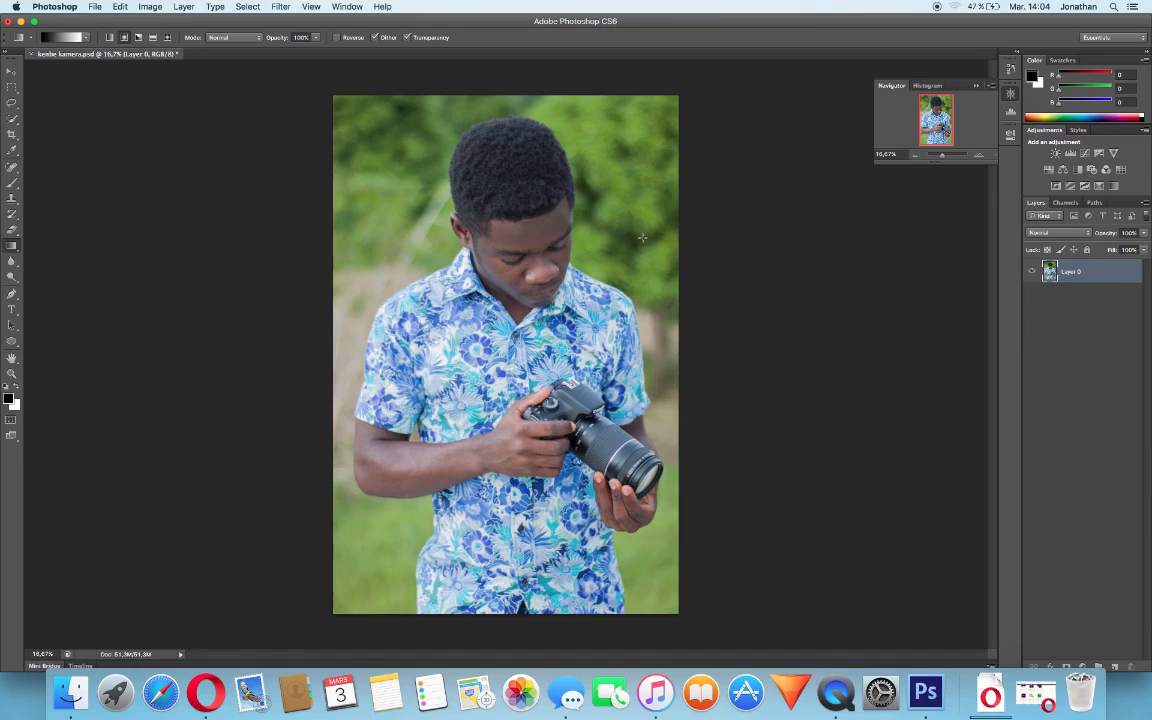
Step: Quick-select the background around the head and down the camera side, subtracting the man's head and face from the selection
left_click(979, 157)
left_click(979, 157)
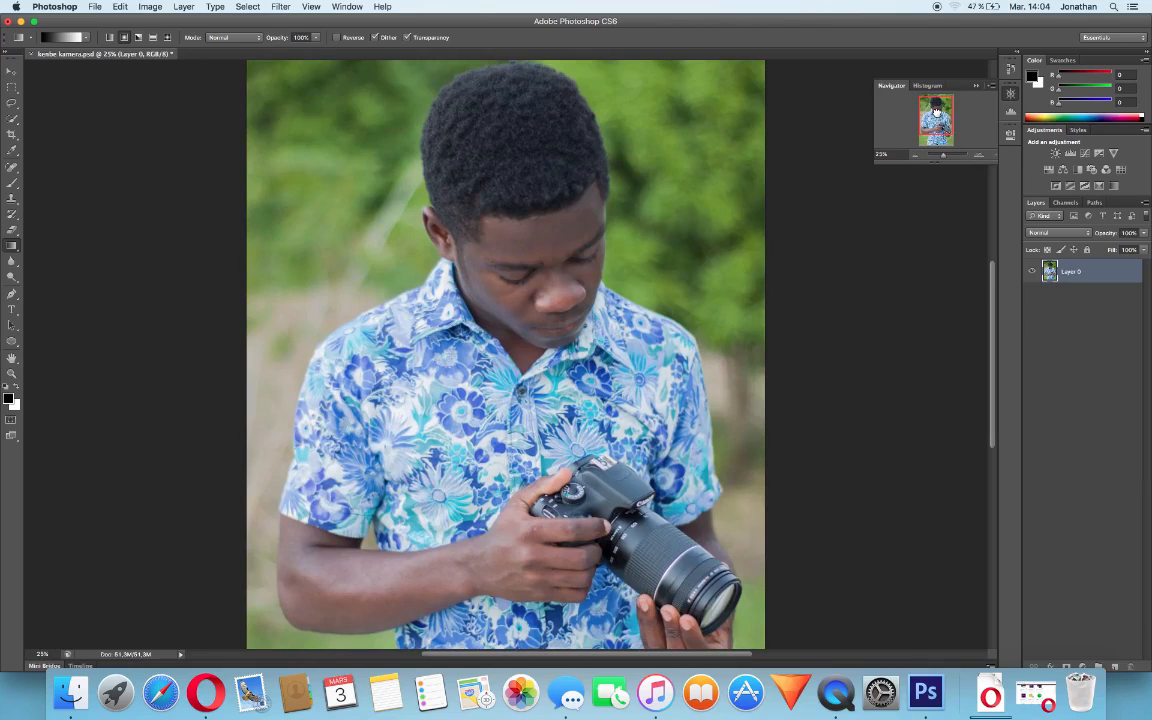
left_click(936, 113)
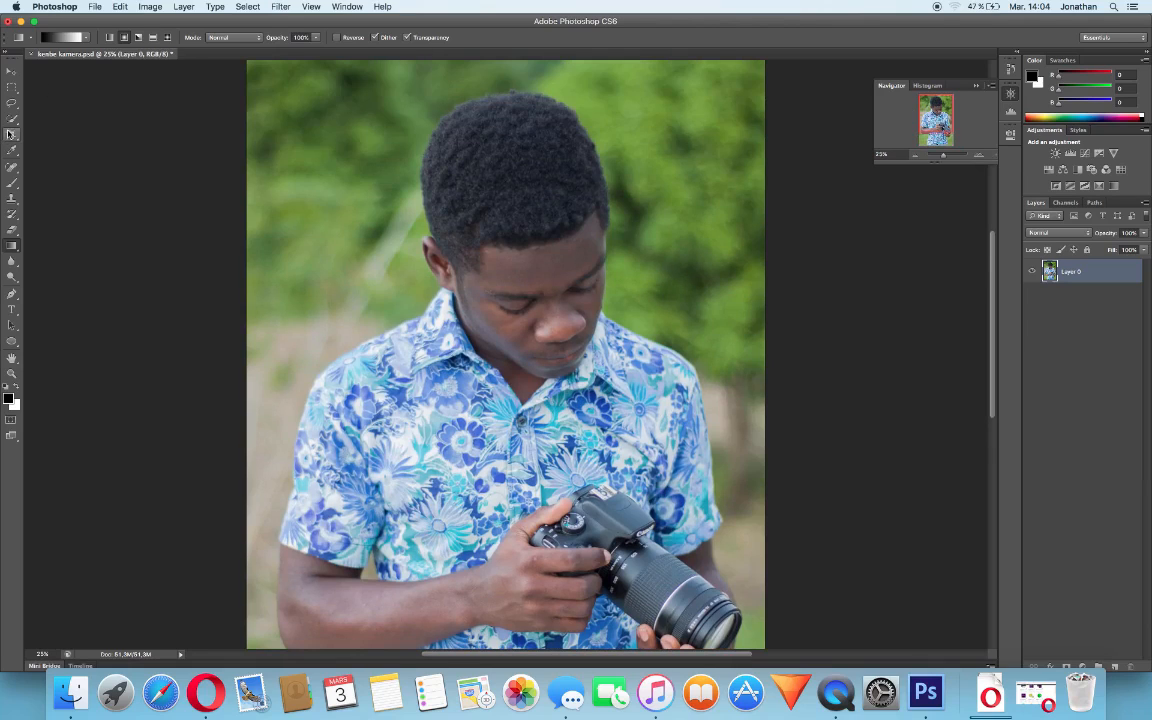
left_click(11, 118)
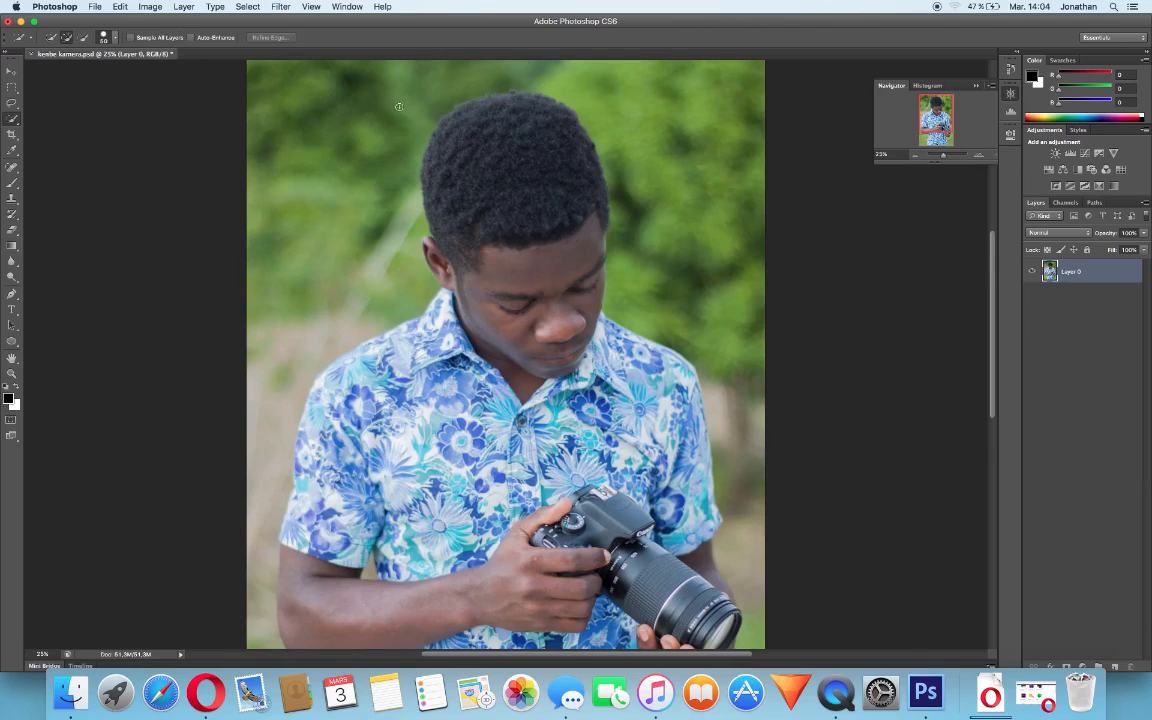
mouse_move(347, 212)
left_mouse_down()
mouse_move(330, 100)
mouse_move(350, 210)
mouse_move(343, 239)
mouse_move(401, 281)
left_mouse_up()
mouse_move(510, 76)
left_mouse_down()
mouse_move(587, 77)
mouse_move(630, 93)
mouse_move(667, 123)
mouse_move(714, 180)
left_mouse_up()
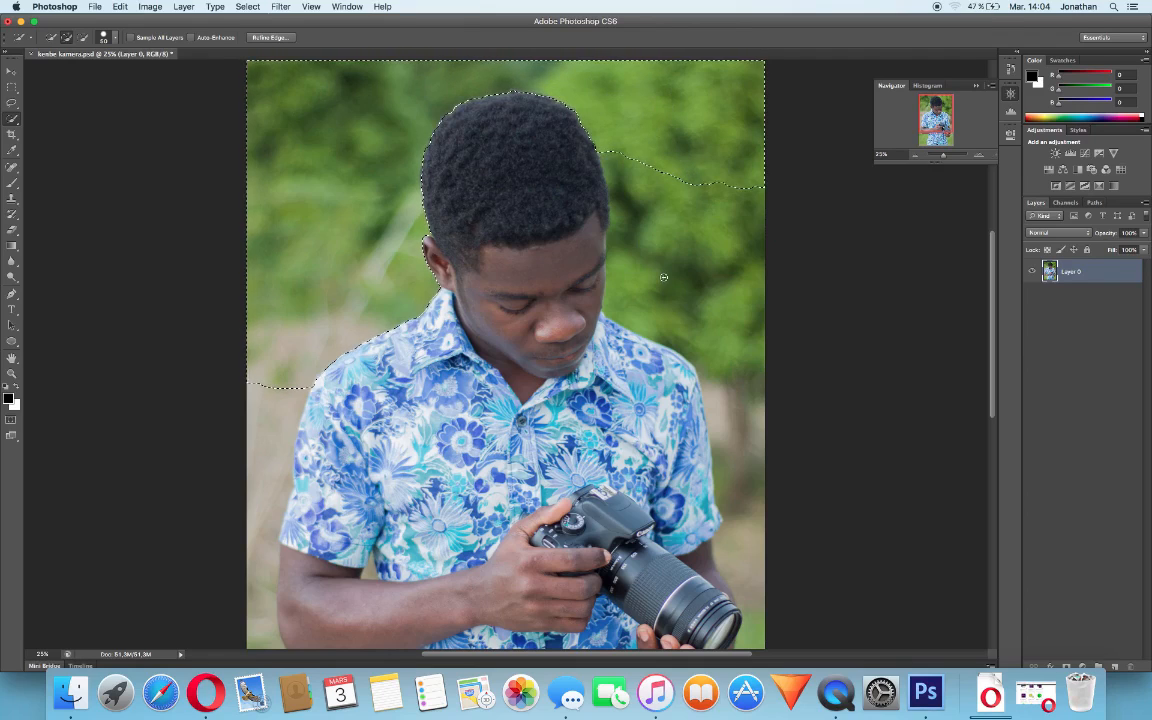
left_click_drag(664, 278, 708, 327)
left_click_drag(733, 400, 736, 460)
left_click_drag(736, 478, 743, 576)
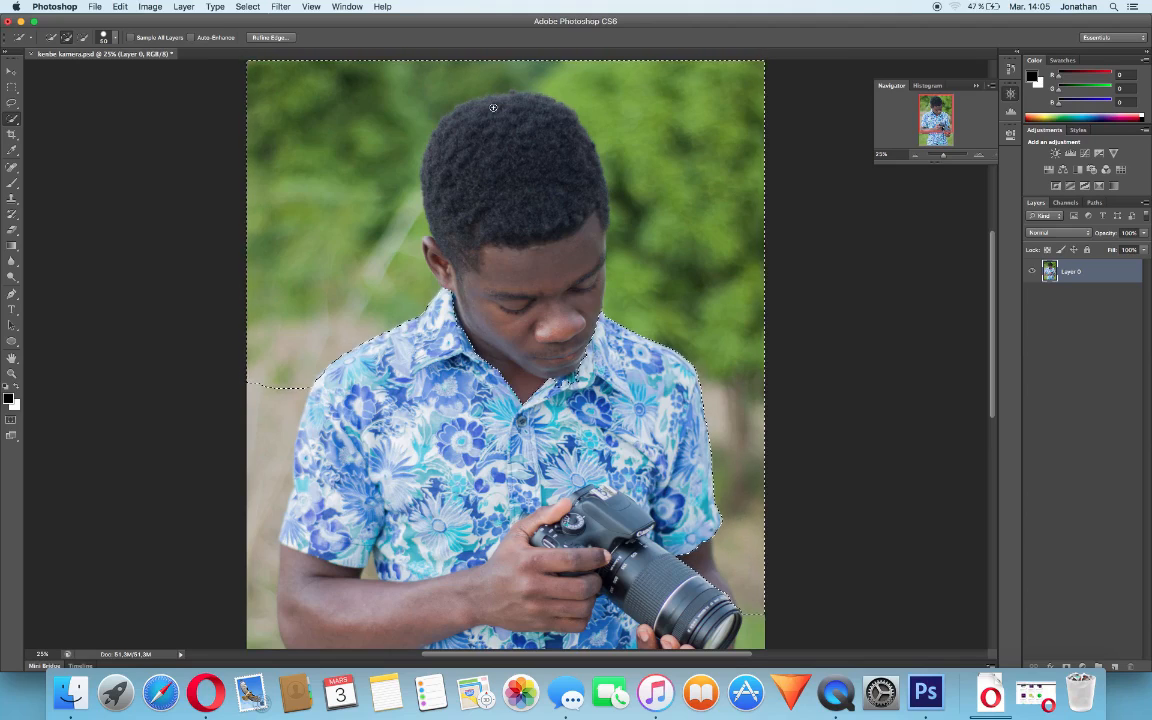
left_click_drag(499, 114, 569, 253)
Step: Extend the selection over the remaining background beside the camera hand, the bent arm and the lower shirt
left_click_drag(937, 133, 938, 145)
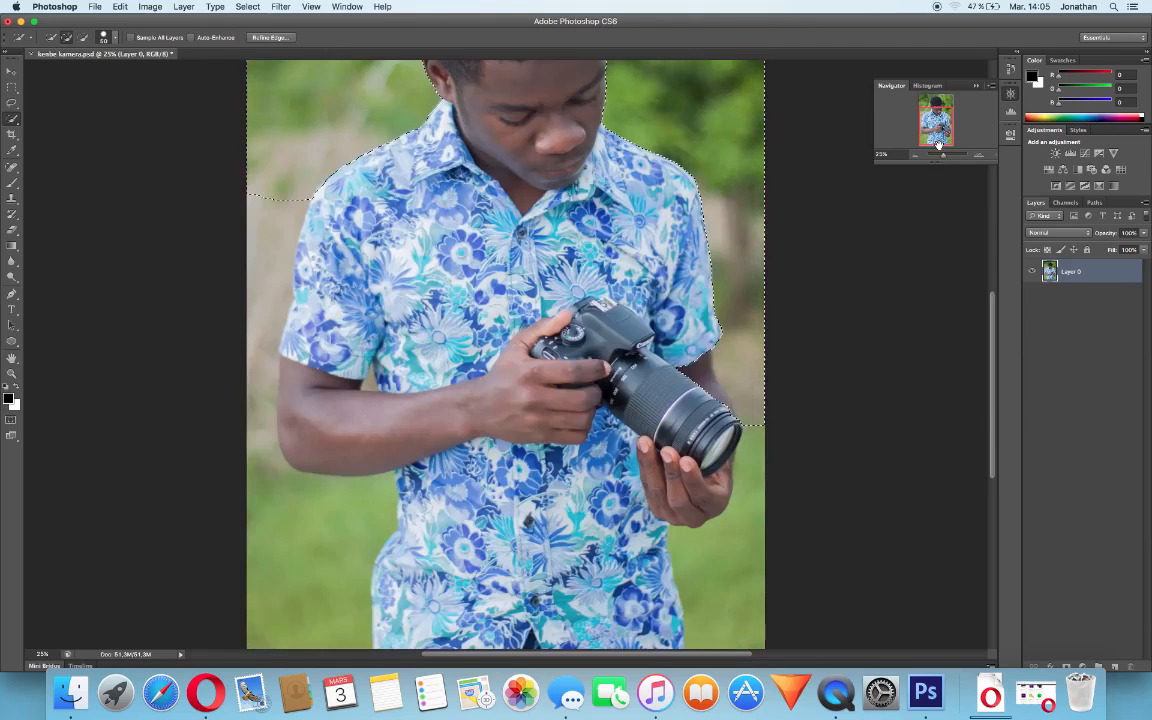
left_click_drag(748, 496, 722, 583)
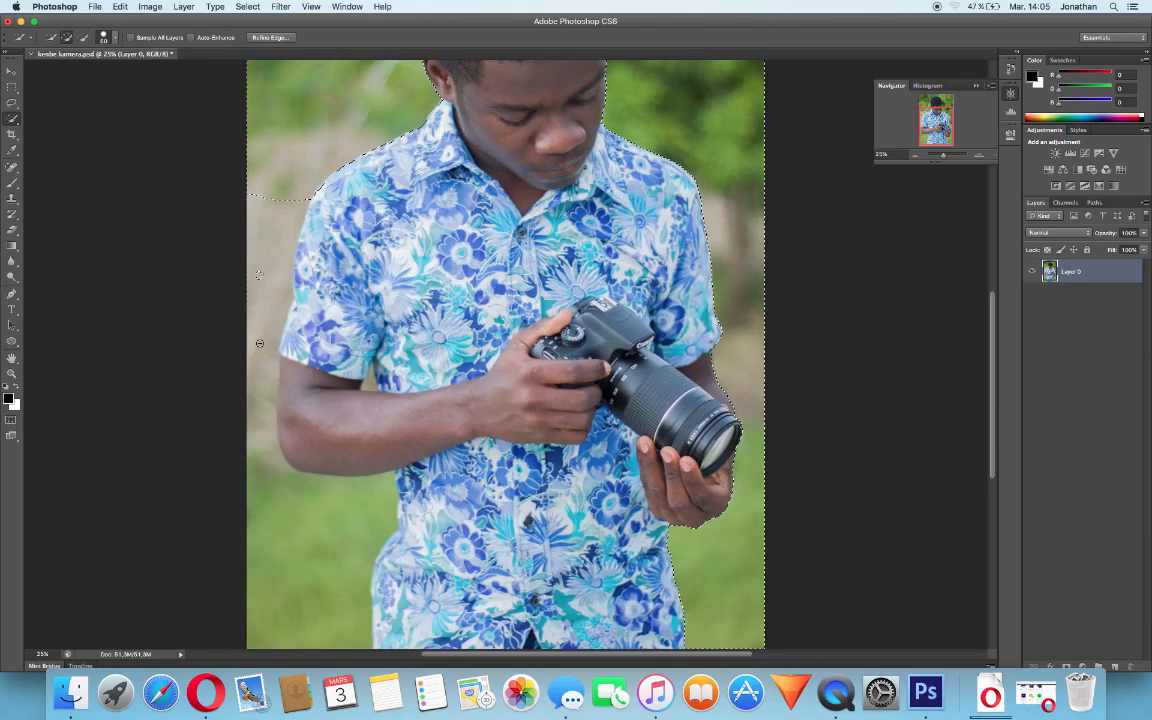
mouse_move(260, 343)
left_mouse_down()
mouse_move(273, 487)
mouse_move(290, 527)
left_mouse_up()
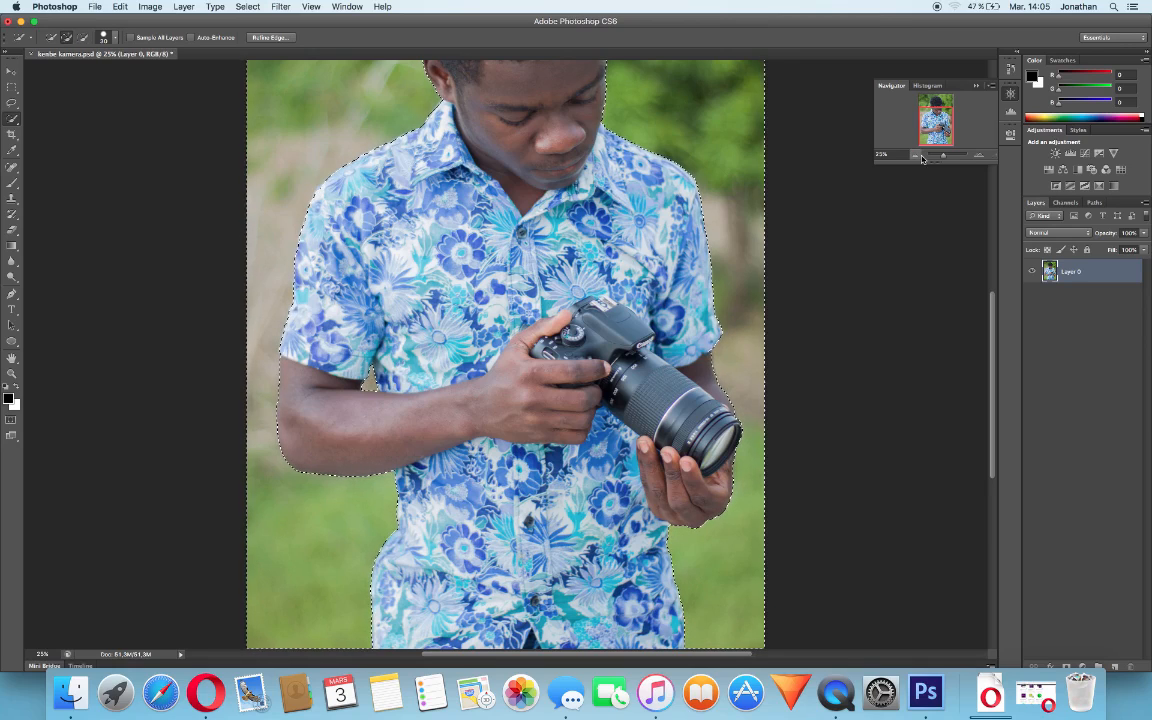
Step: Delete the selected background around the man and clear the selection
left_click_drag(936, 137, 932, 122)
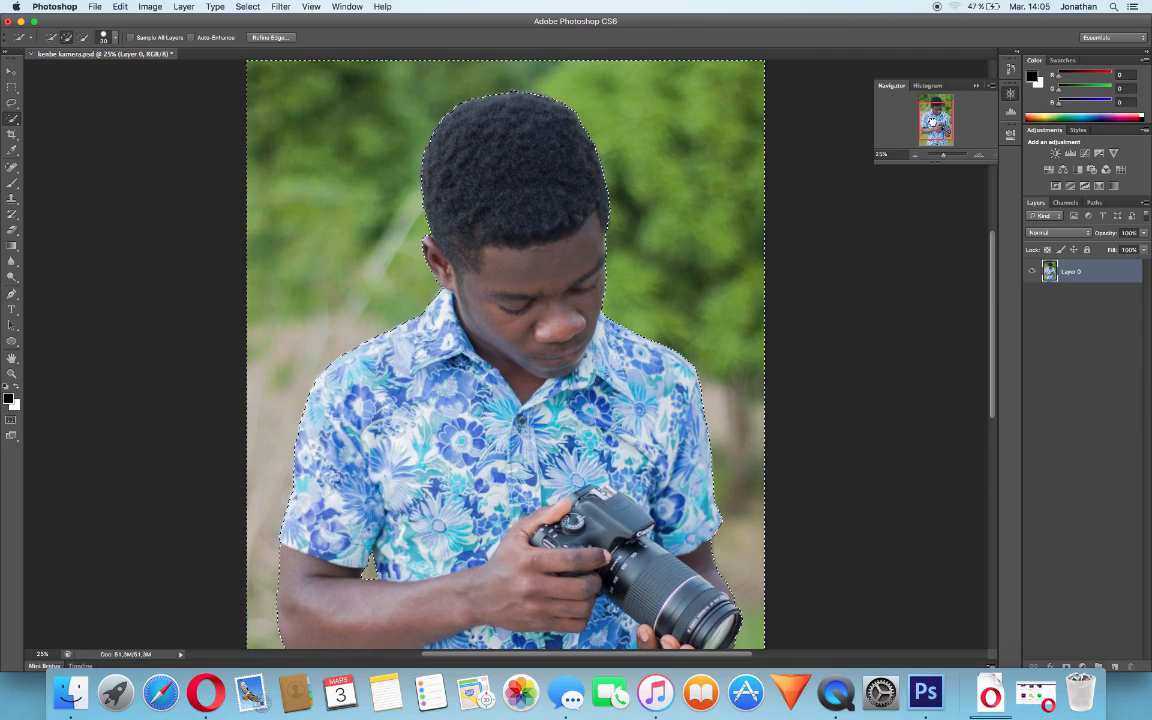
left_click_drag(932, 122, 679, 134)
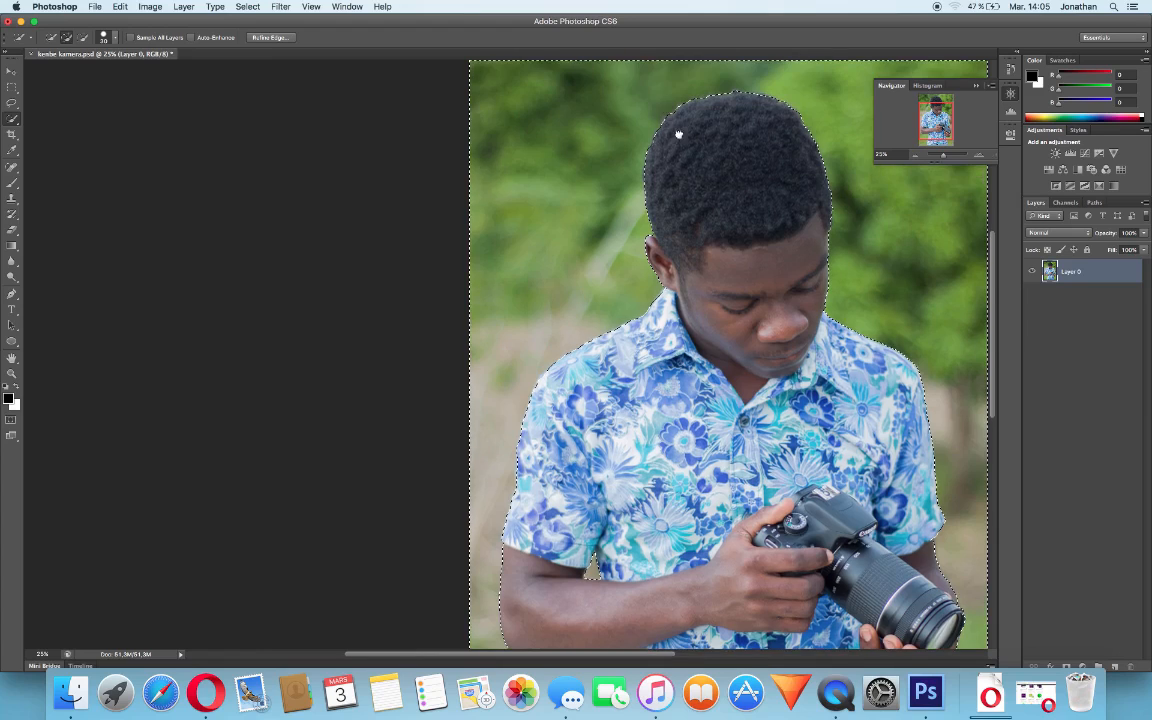
scroll(596, 175, "down", 5)
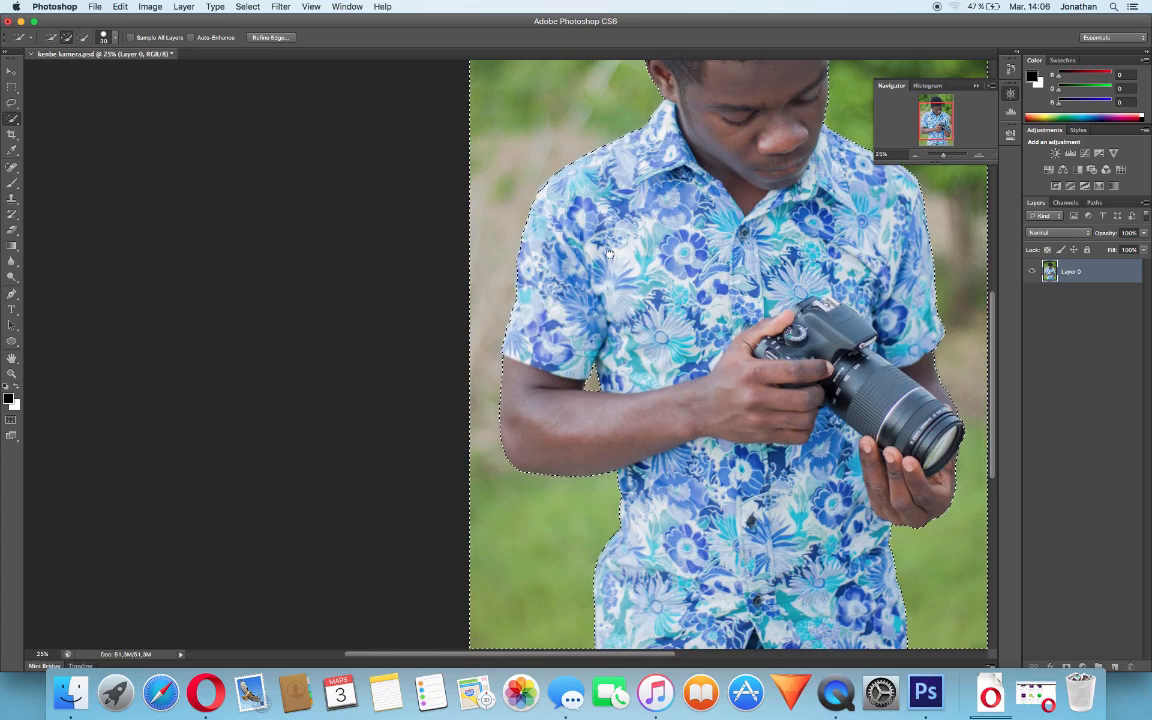
left_click_drag(918, 137, 928, 116)
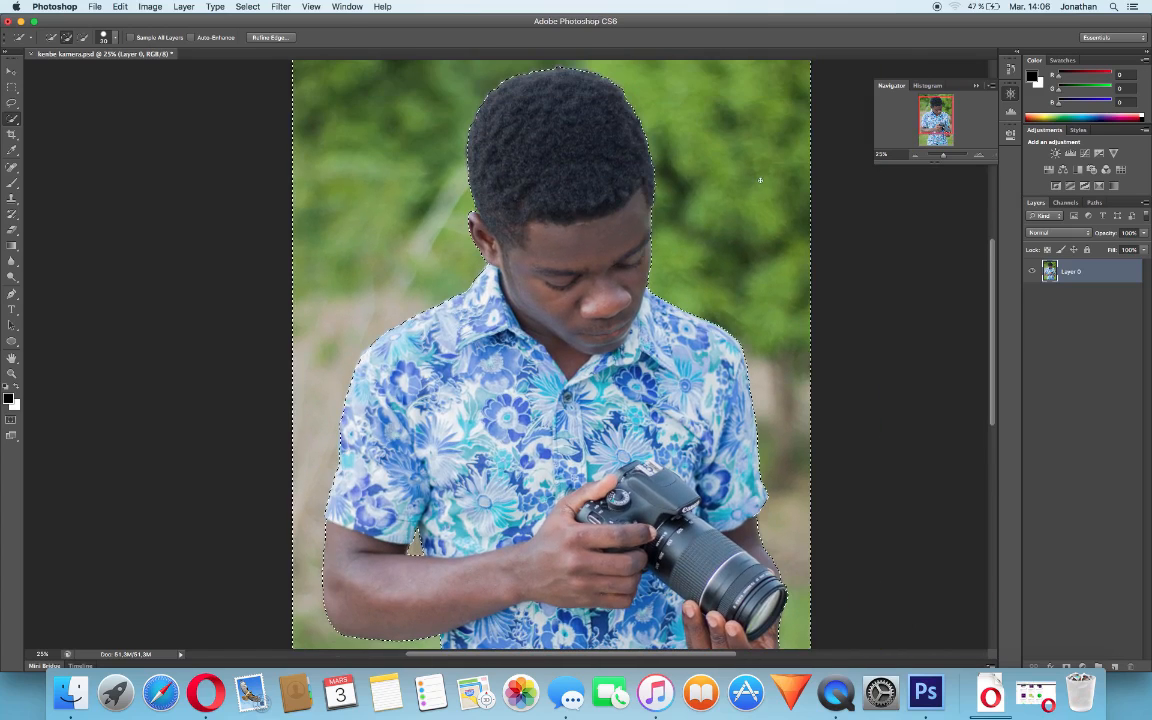
key("Delete")
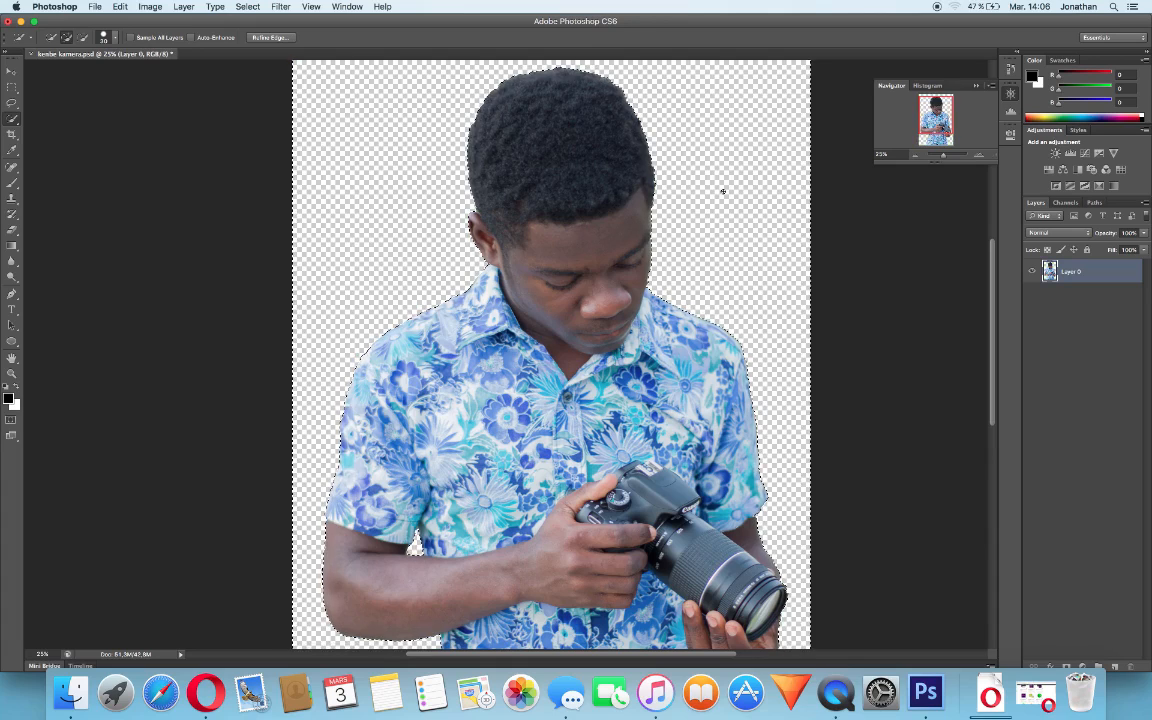
key("super+d")
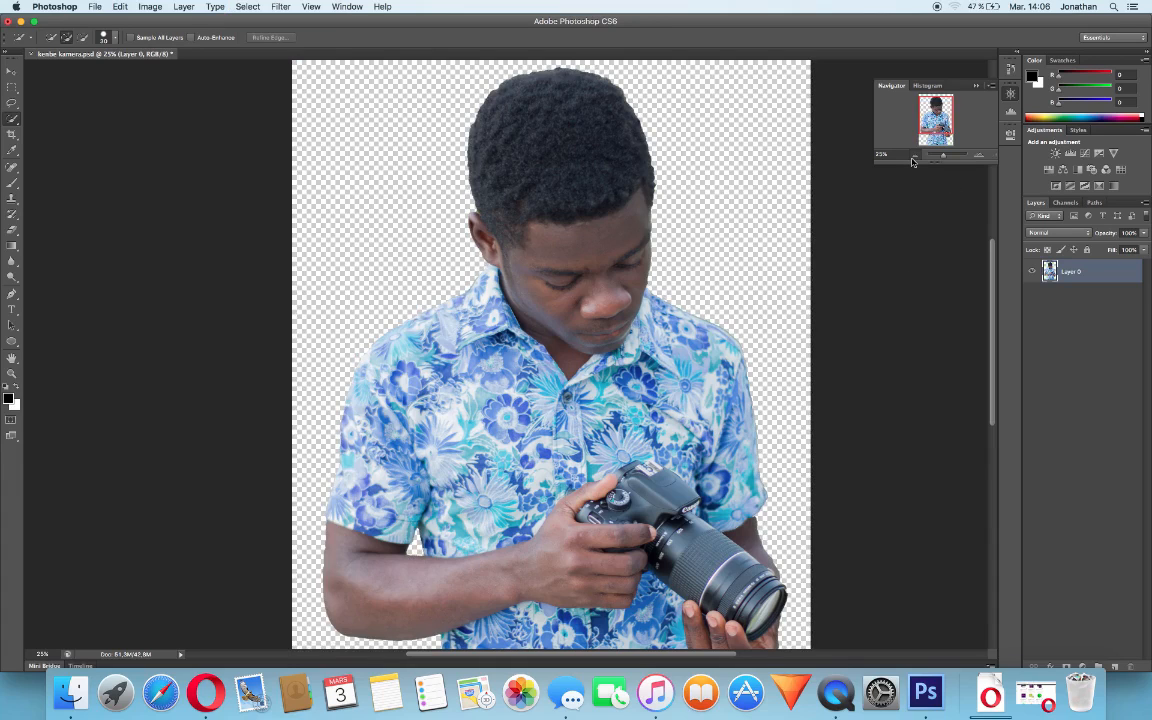
Step: Add a black Solid Color fill layer and place it beneath the cut-out photo layer
left_click(913, 156)
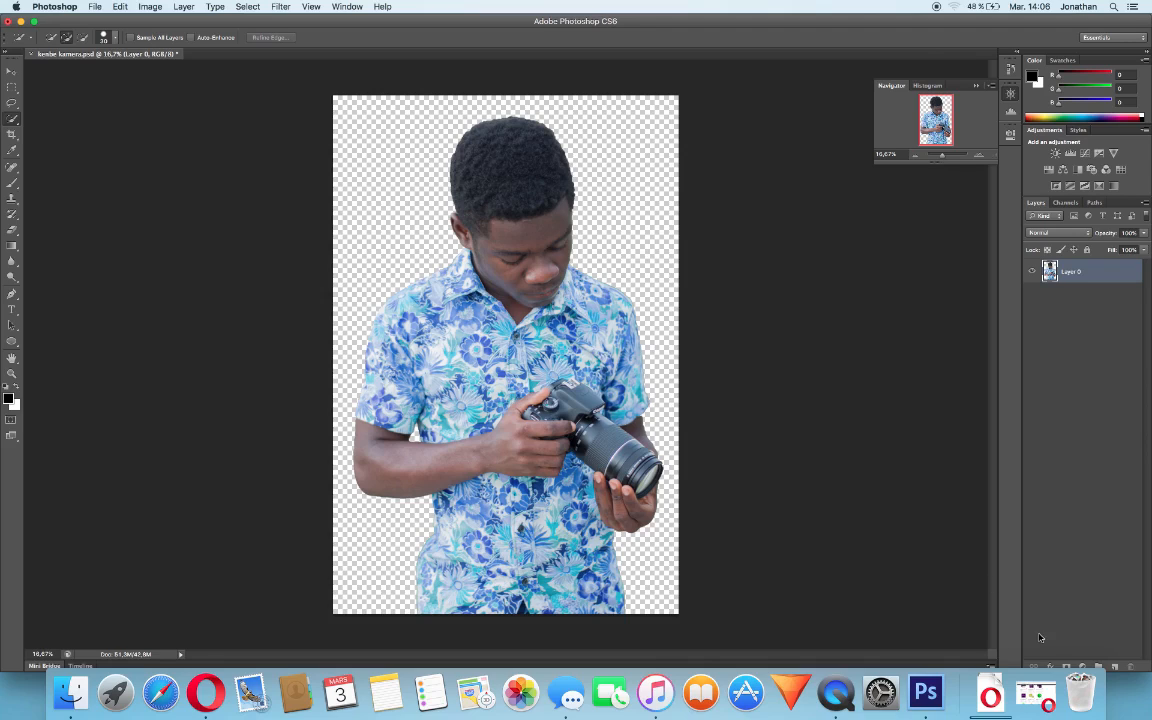
left_click(1083, 667)
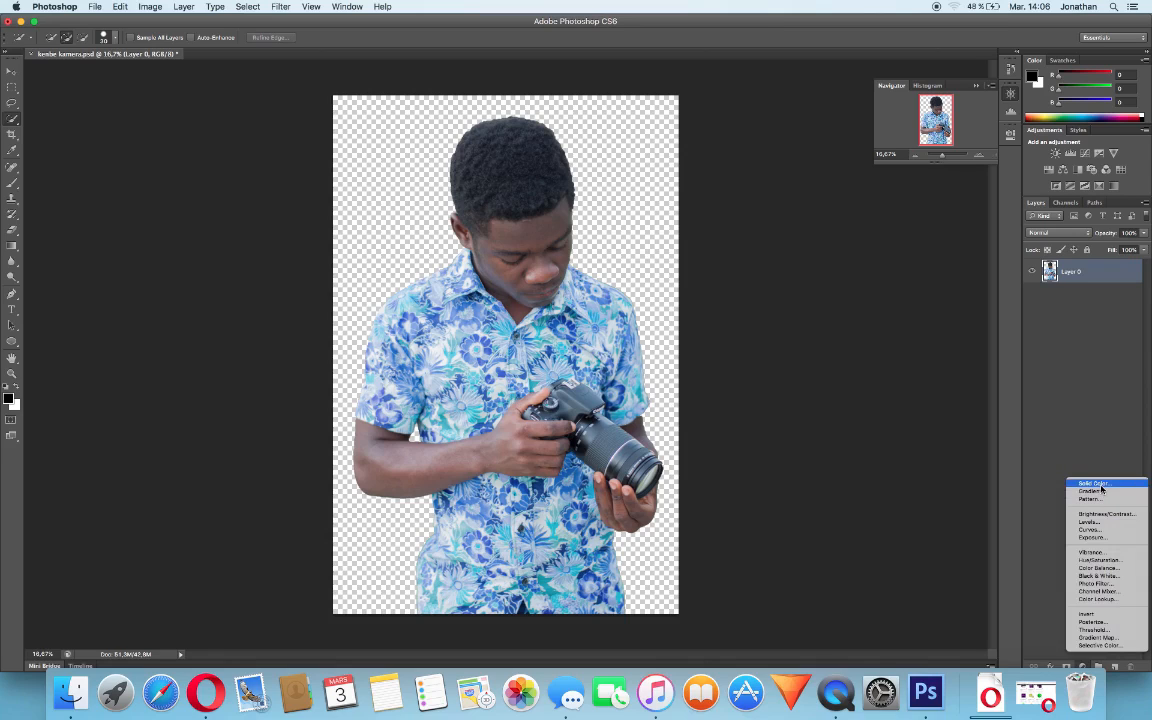
key("F2")
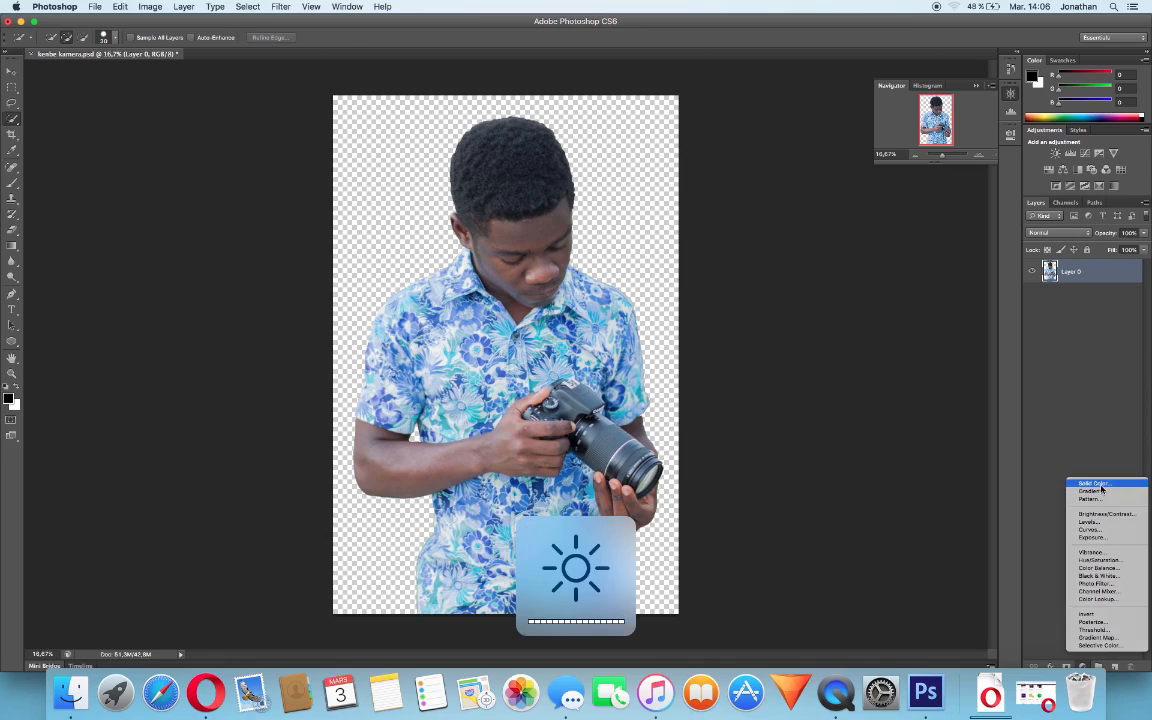
left_click(1102, 486)
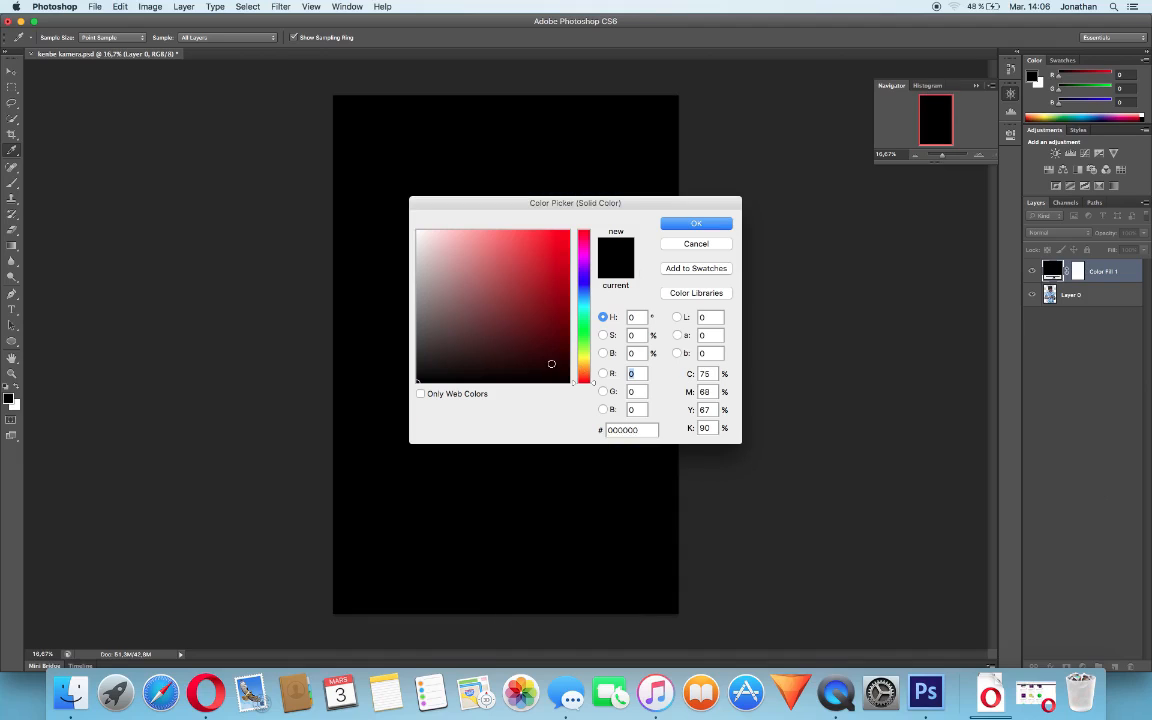
left_click_drag(551, 364, 566, 388)
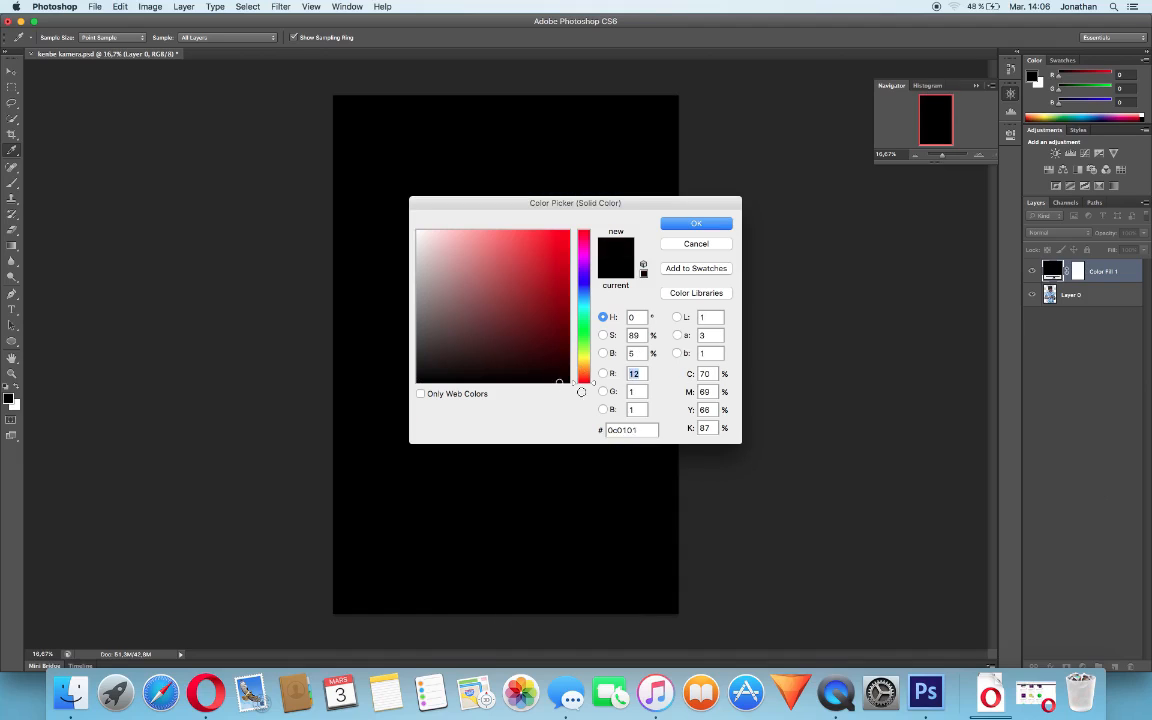
left_click(697, 224)
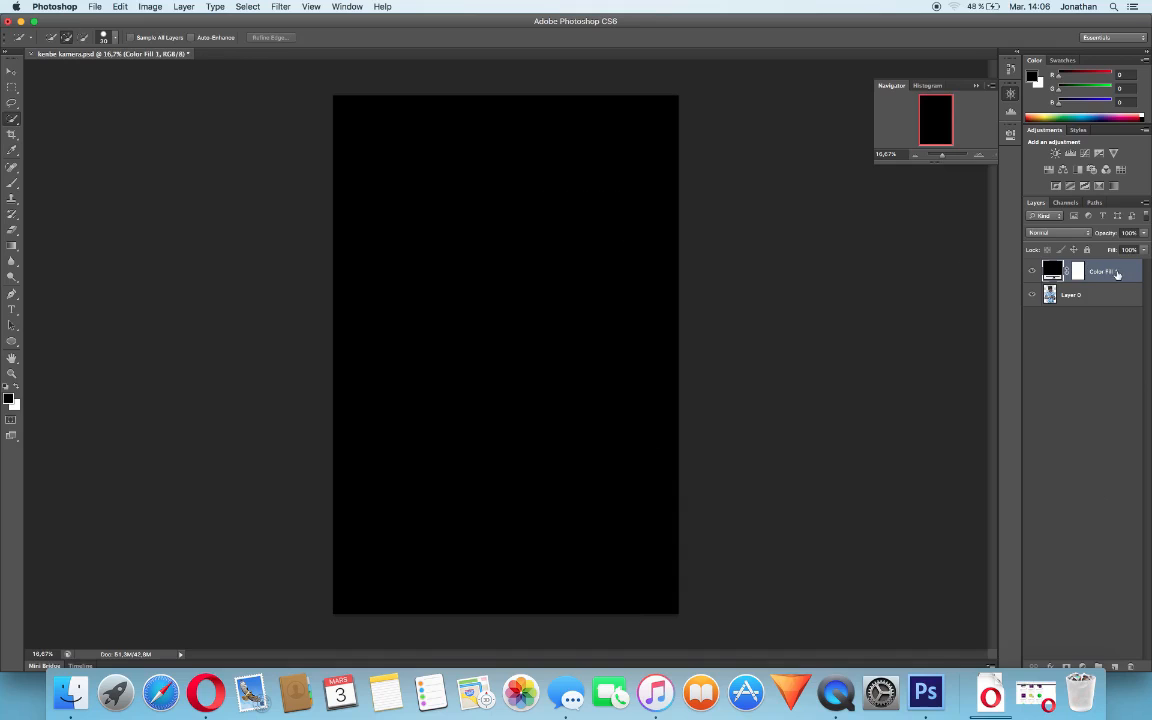
left_click_drag(1102, 272, 1117, 309)
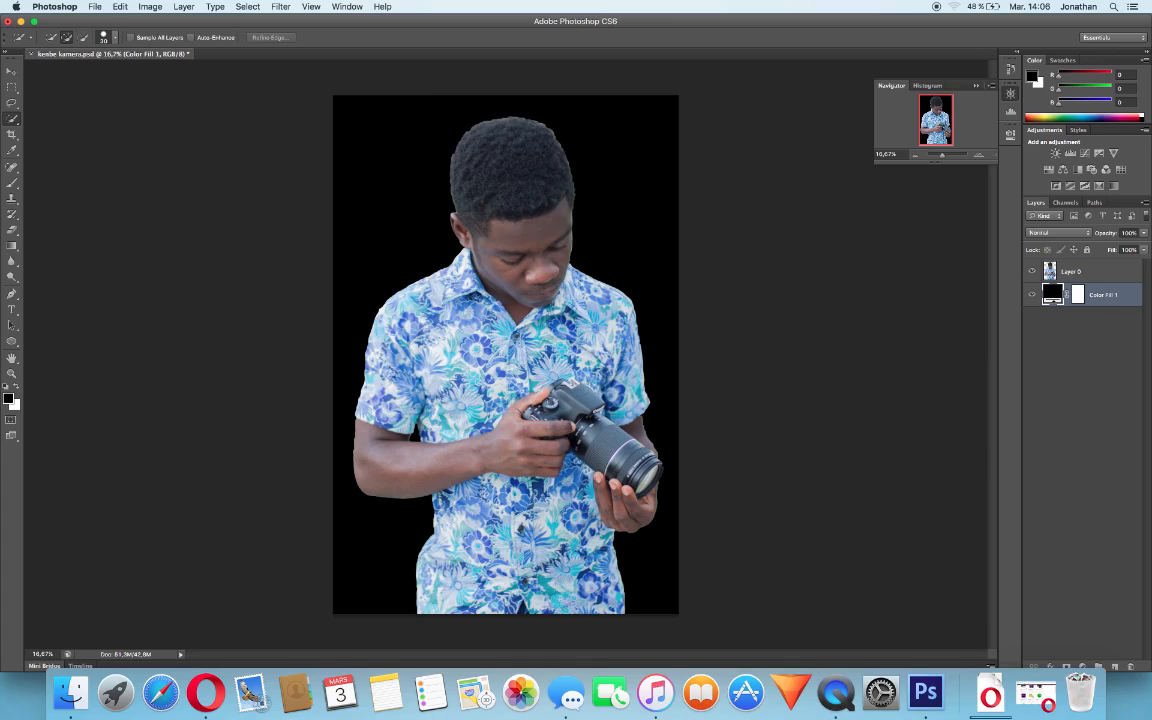
Step: Add a layer mask to Layer 0 and draw a black-to-white linear gradient on it, fading out the upper body
left_click(1102, 278)
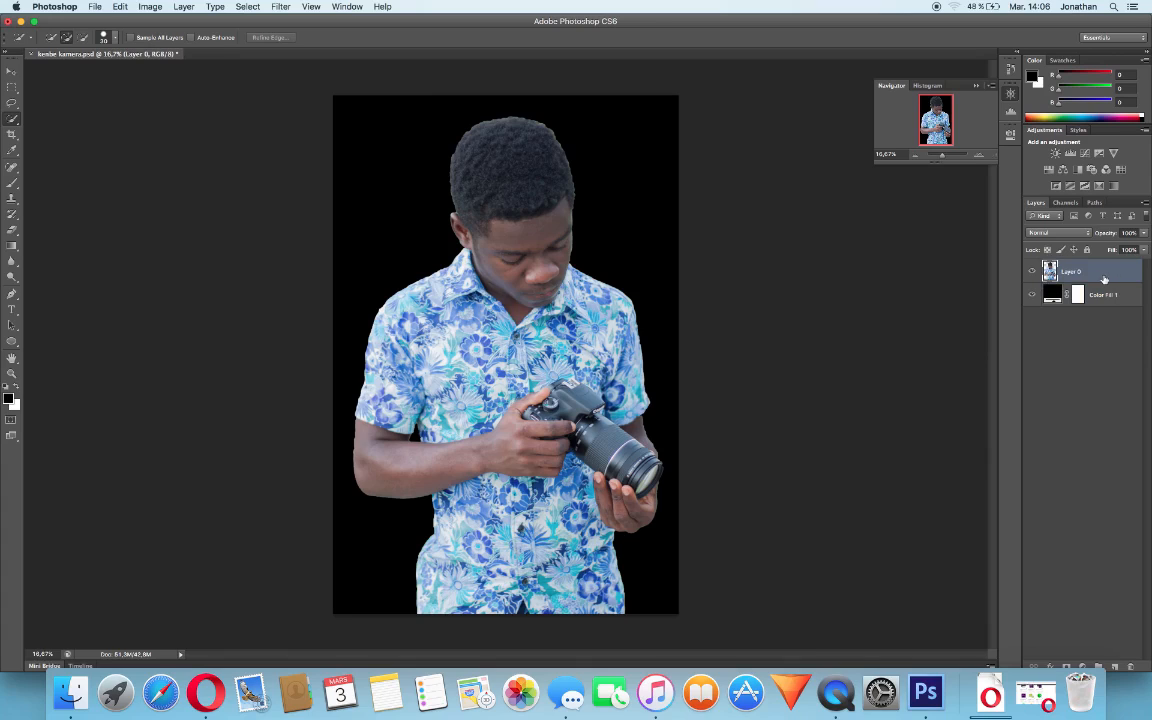
left_click(1068, 668)
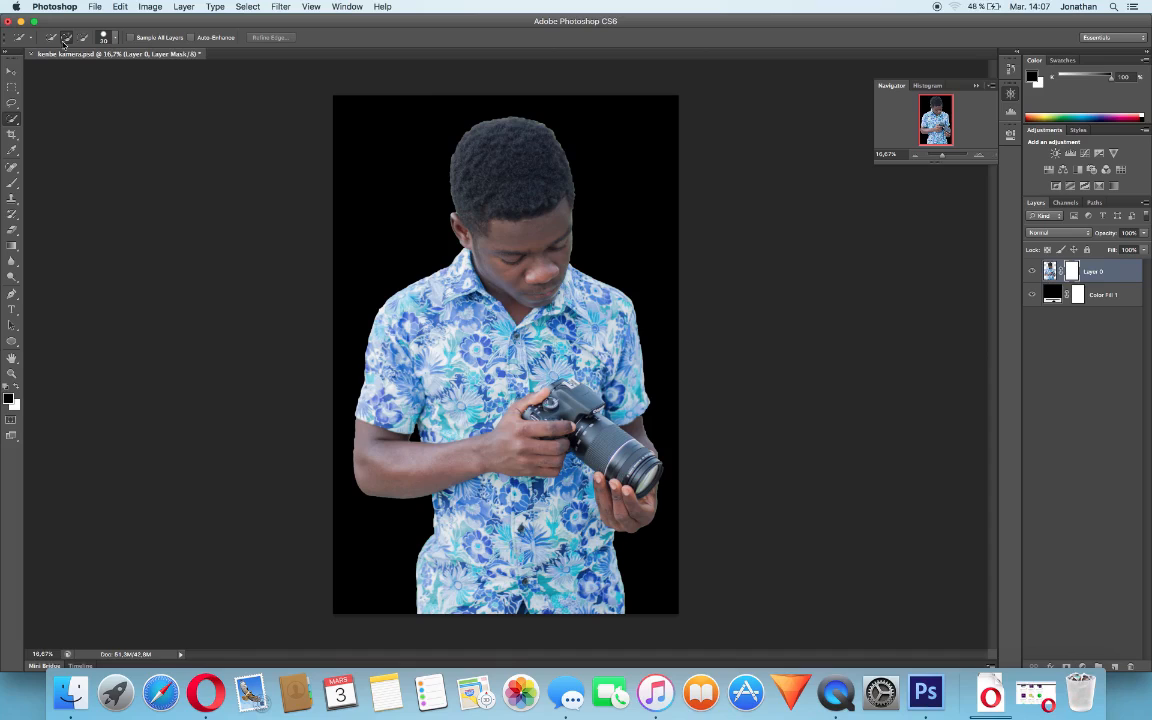
left_click(12, 247)
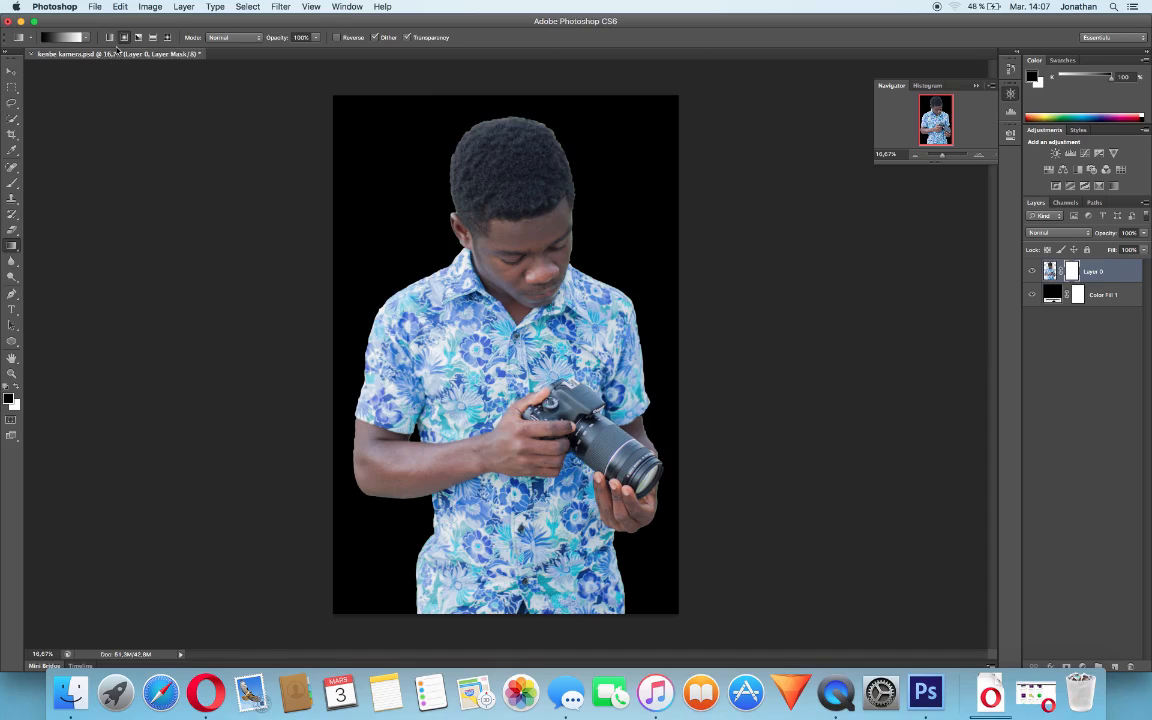
left_click(109, 37)
mouse_move(481, 400)
left_mouse_down()
mouse_move(402, 590)
mouse_move(486, 401)
left_mouse_up()
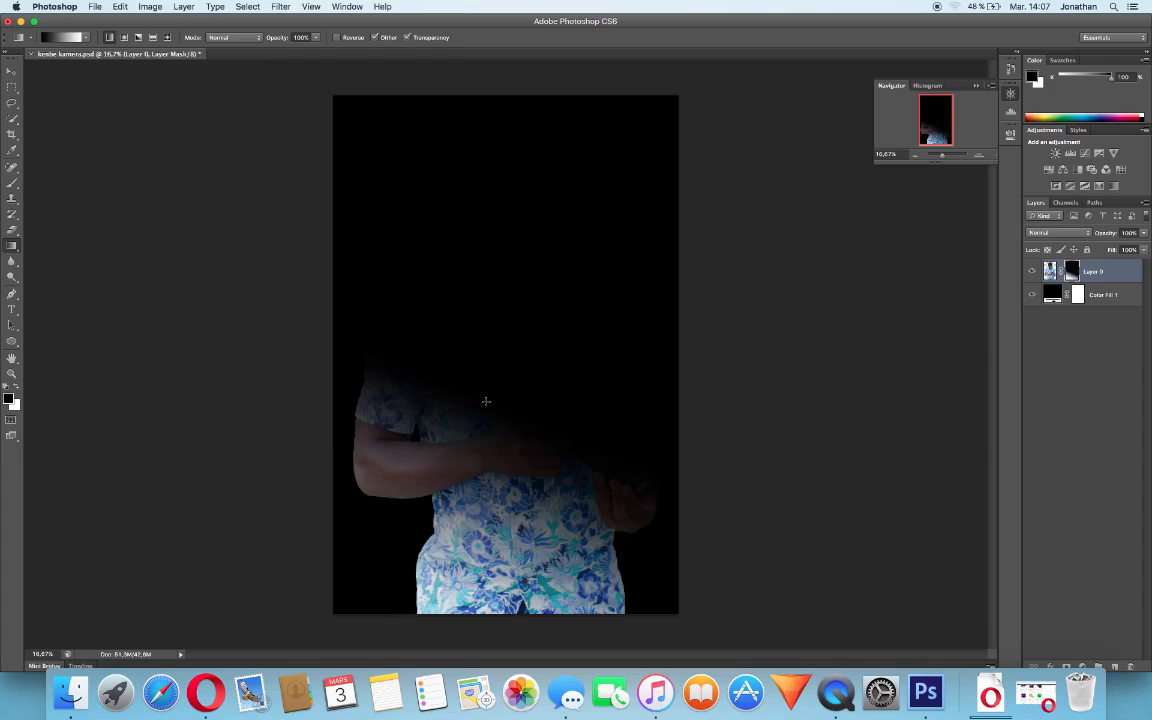
Step: Redraw the linear gradient on Layer 0's mask so the man fades into black toward his waist, and apply the layer mask
left_click_drag(352, 573, 361, 541)
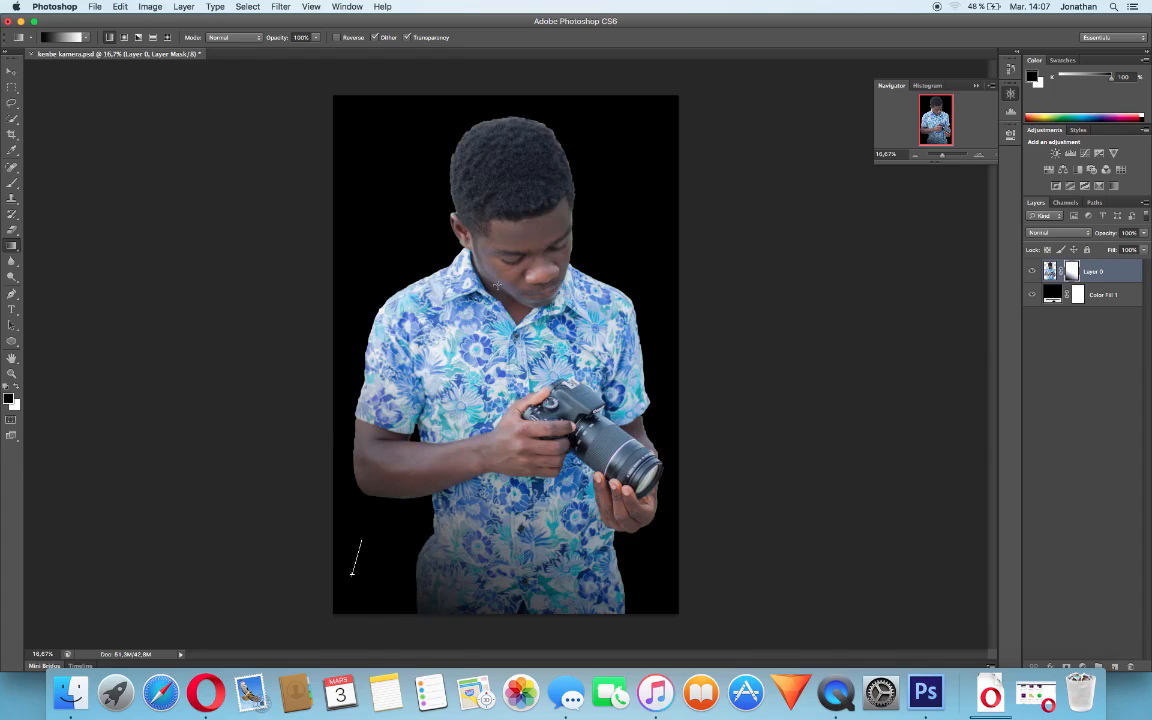
left_click_drag(497, 285, 478, 226)
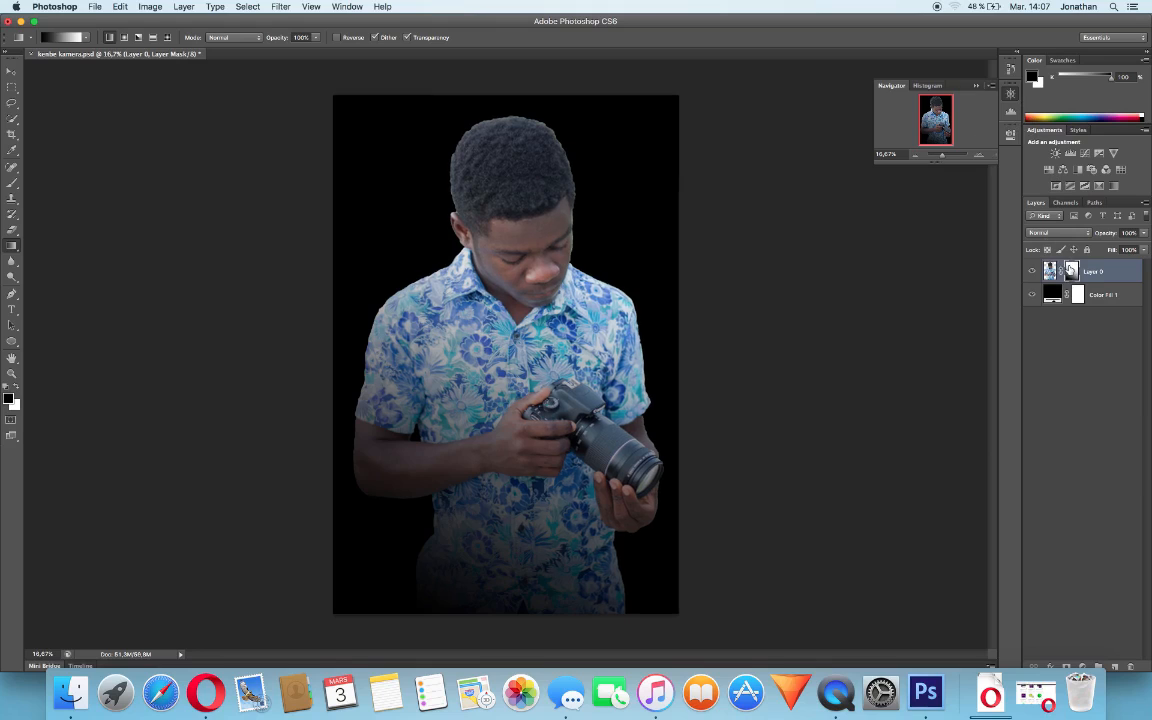
double_click(1071, 270)
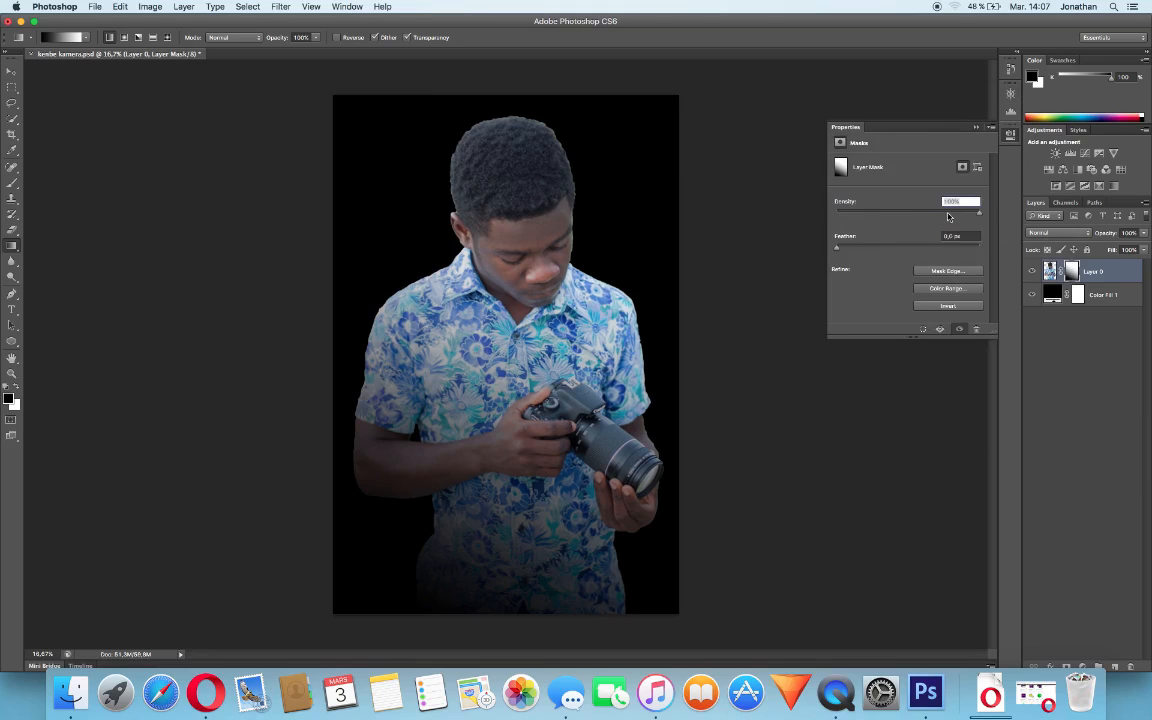
mouse_move(978, 213)
left_mouse_down()
mouse_move(912, 213)
mouse_move(976, 214)
left_mouse_up()
left_click(976, 128)
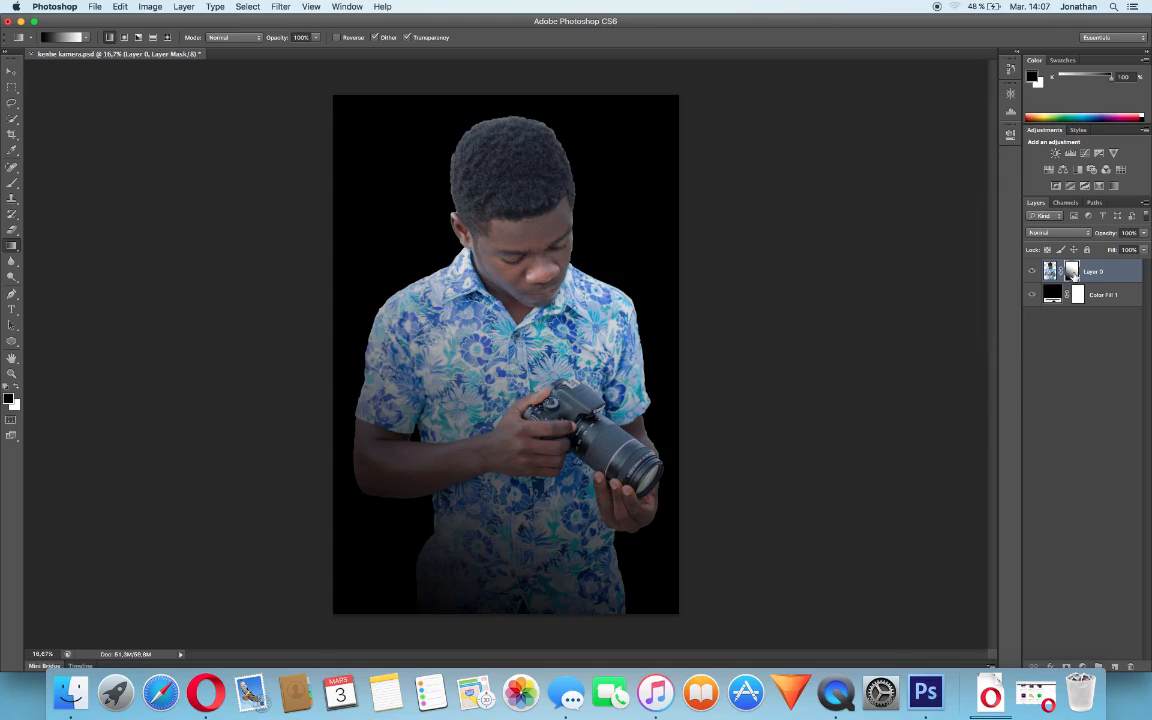
right_click(1074, 275)
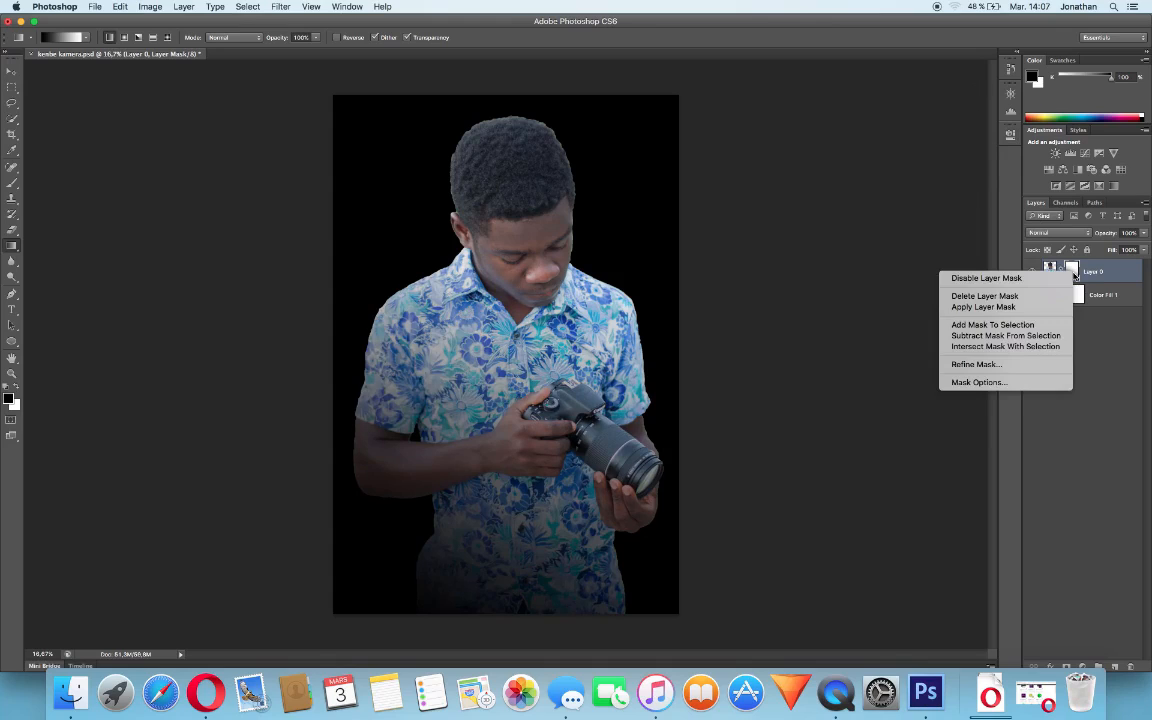
left_click(1021, 308)
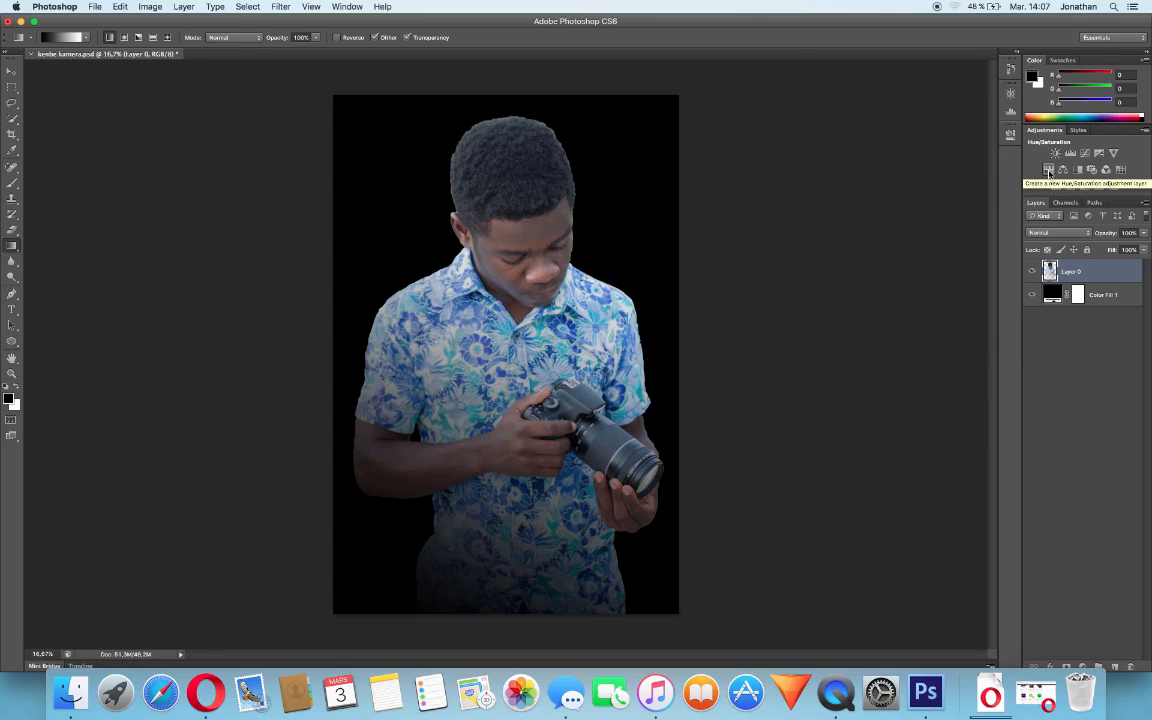
Step: Add a Hue/Saturation adjustment layer above the photo with Saturation at -100
left_click(1049, 171)
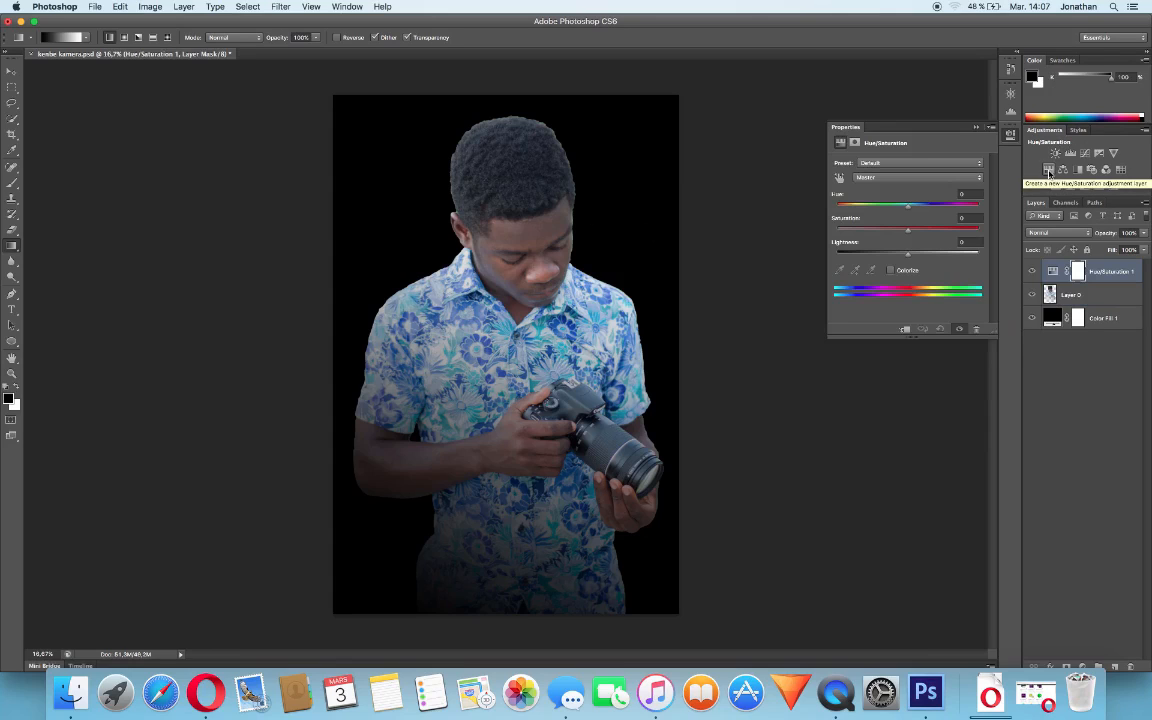
left_click(834, 231)
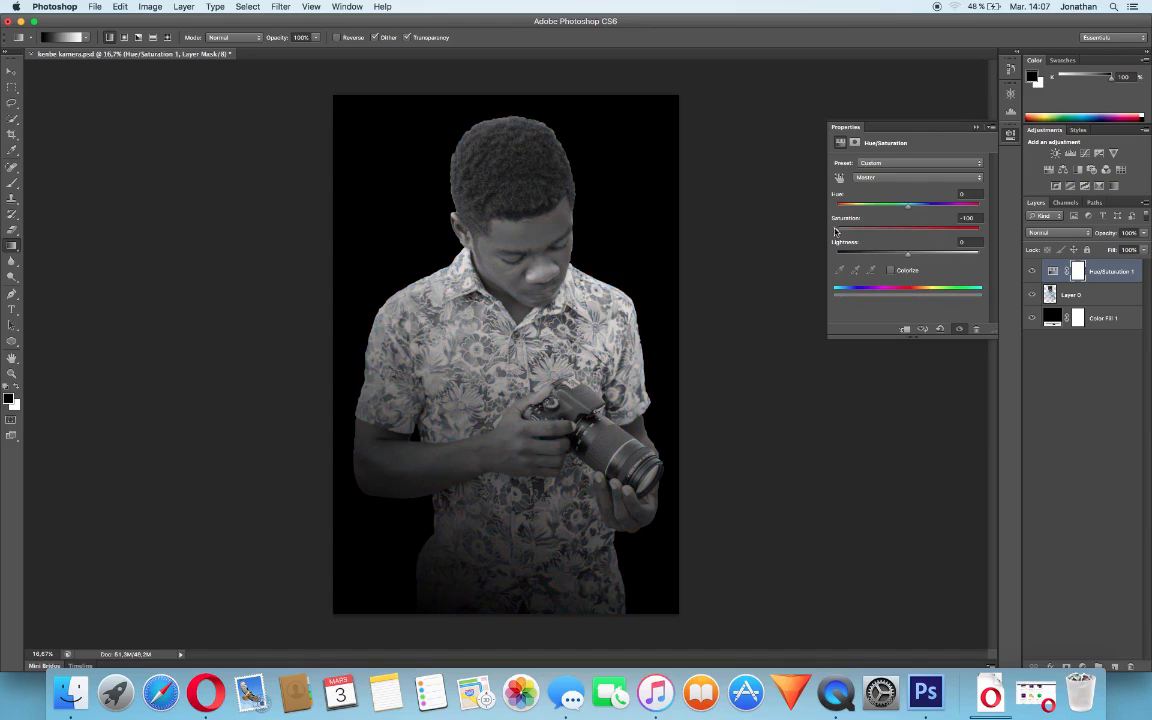
left_click(976, 127)
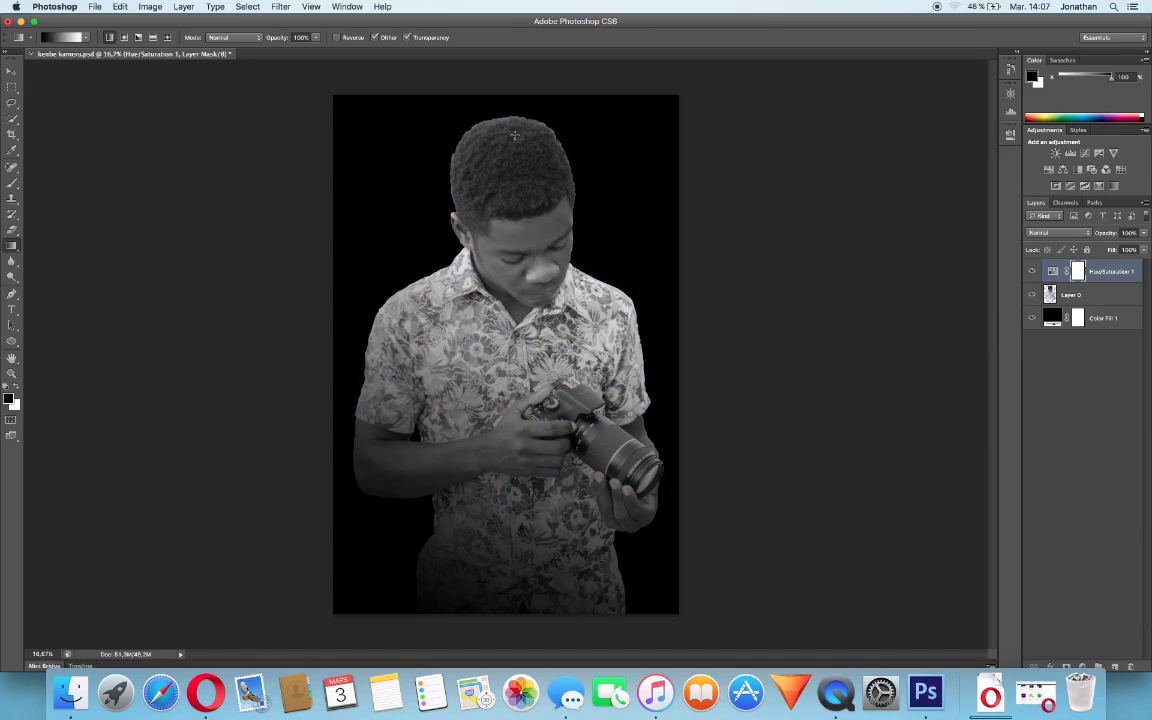
Step: Set up the Eraser on Layer 0 with a softer 70 px brush for cleaning the outline of the man's head
left_click(1071, 296)
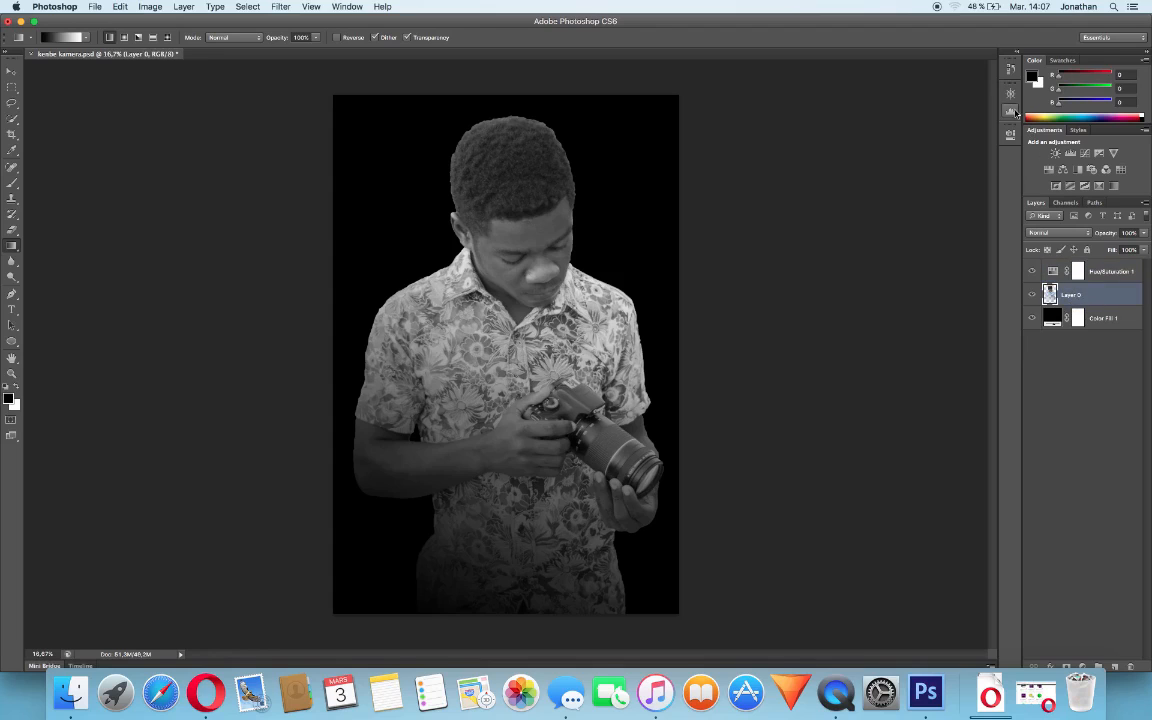
left_click(1010, 93)
left_click(980, 154)
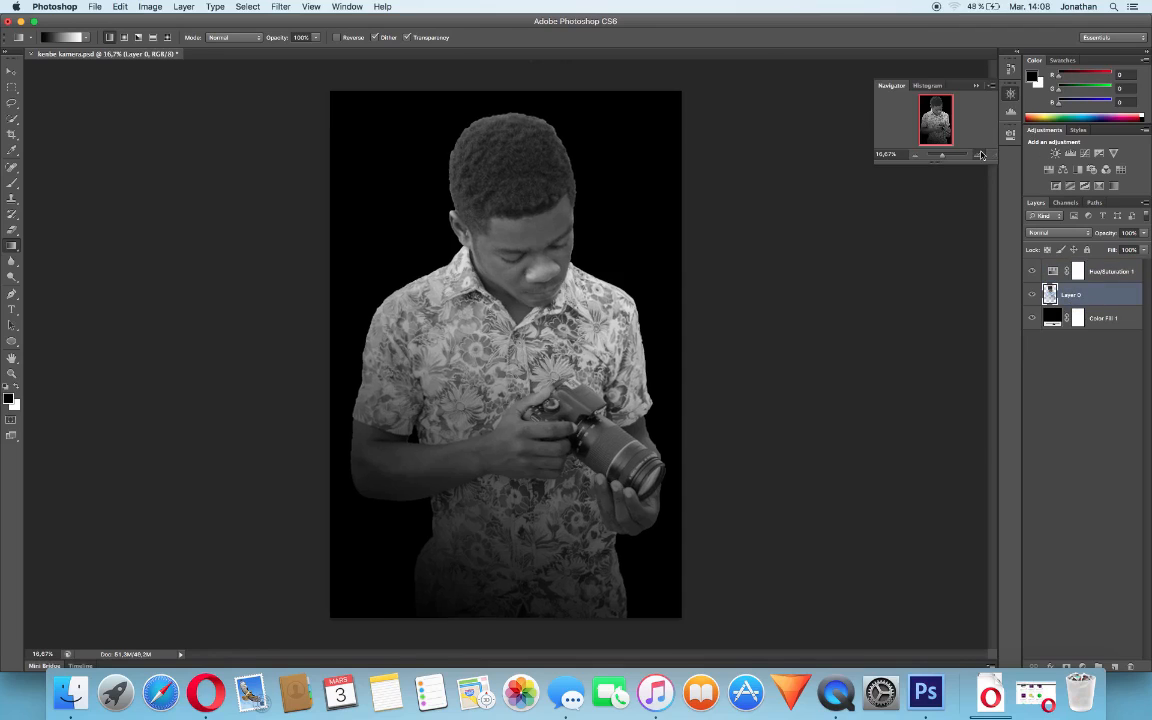
left_click(980, 154)
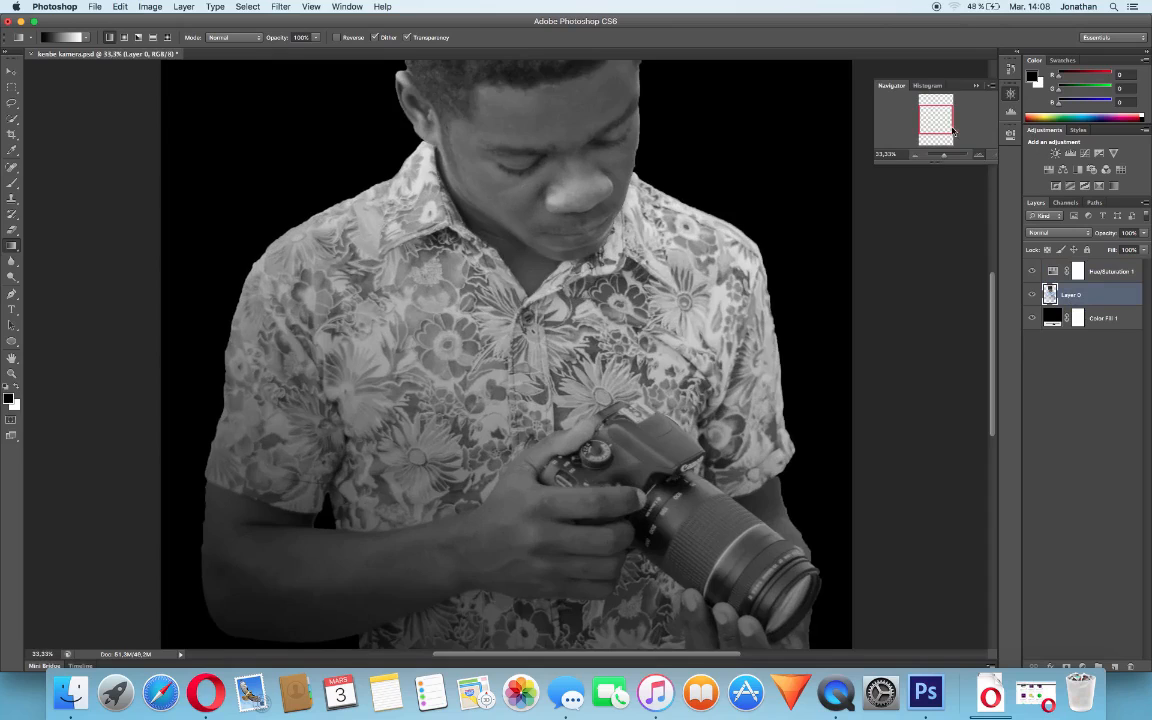
left_click(980, 154)
left_click_drag(941, 121, 941, 98)
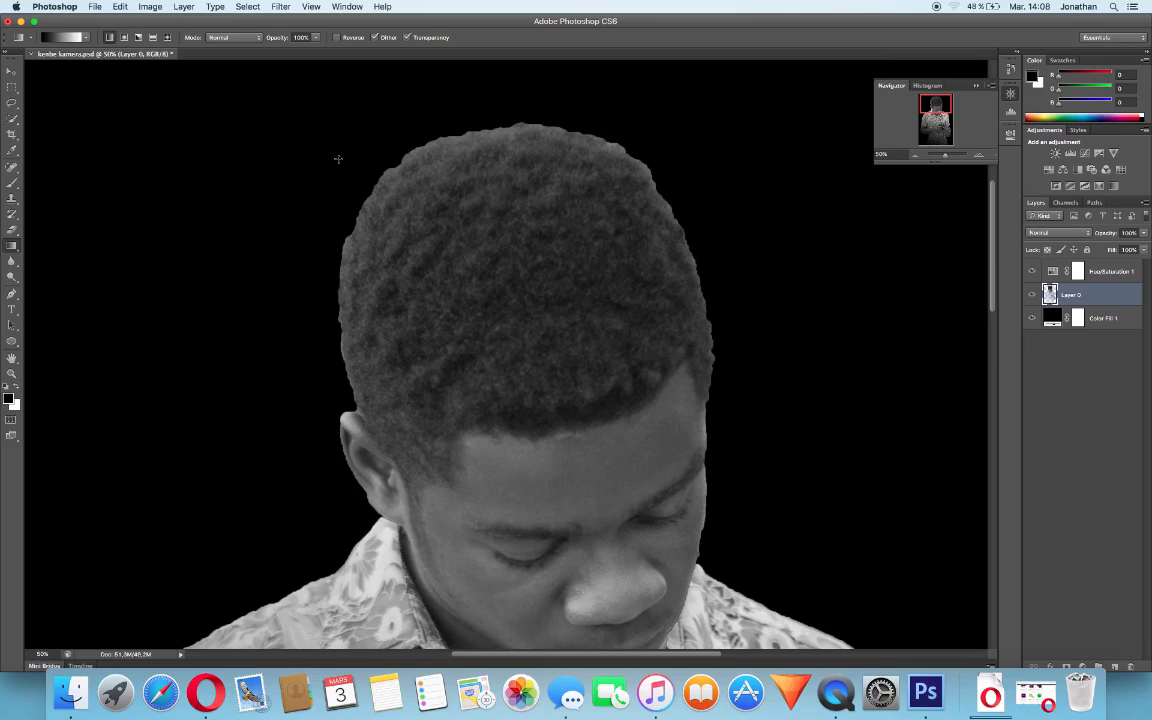
left_click(13, 230)
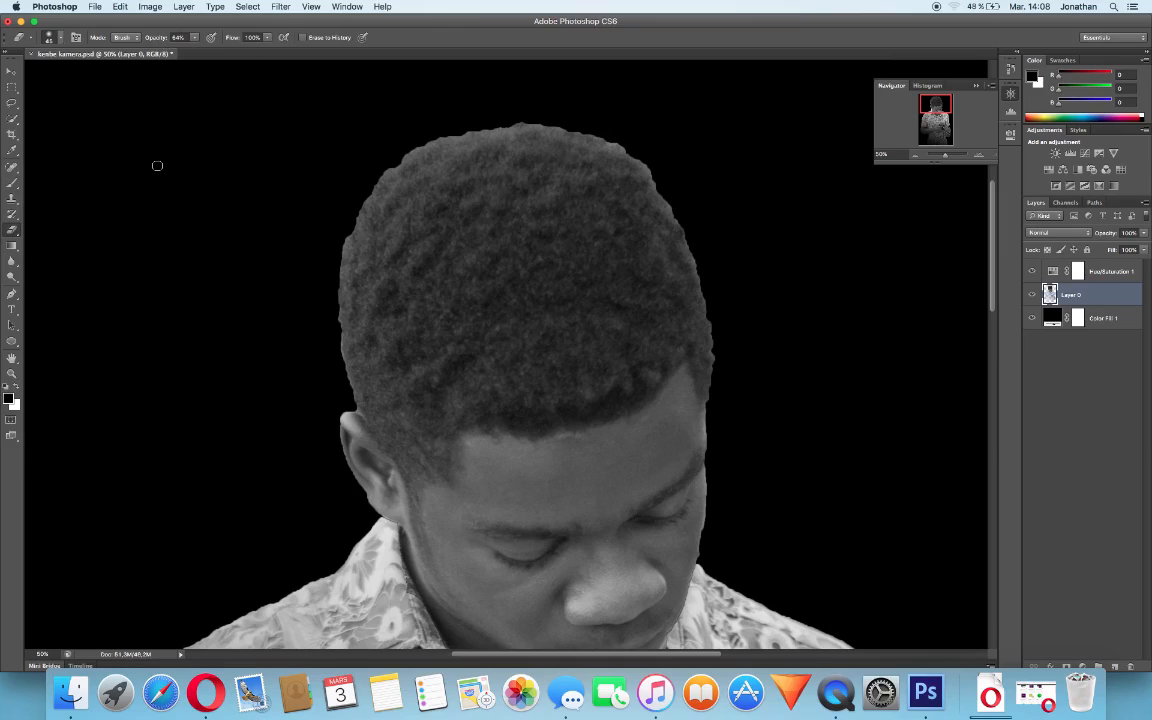
right_click(157, 166)
left_click(259, 220)
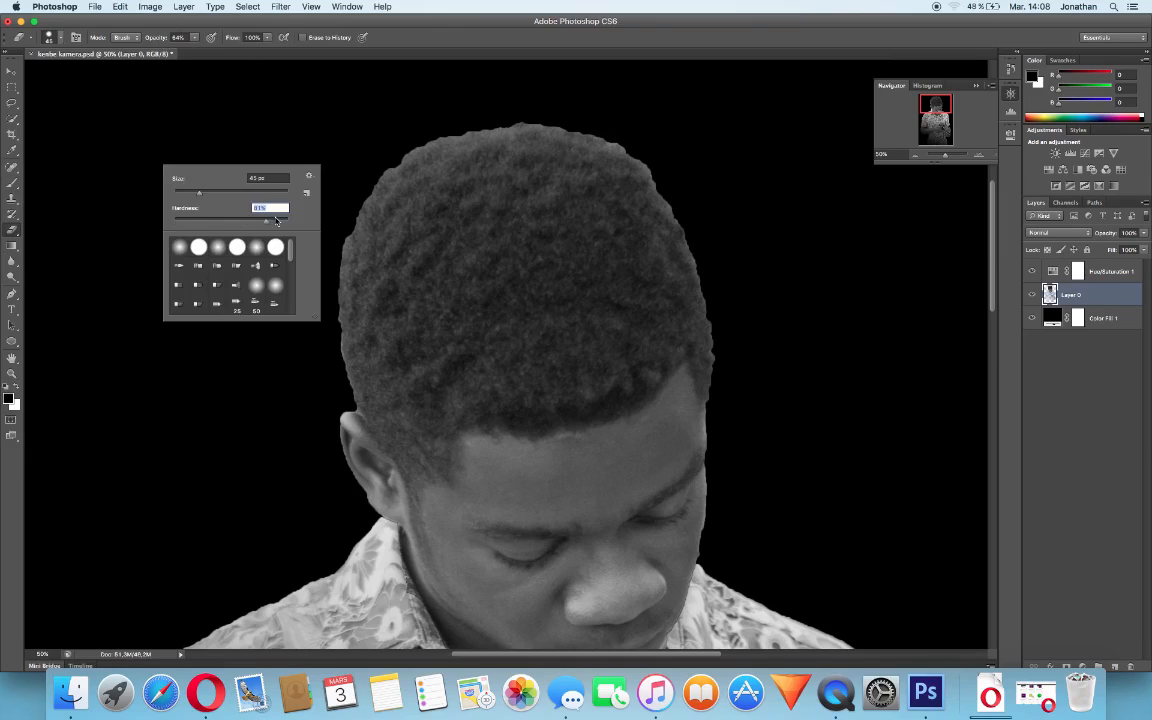
left_click_drag(197, 221, 159, 200)
left_click(353, 129)
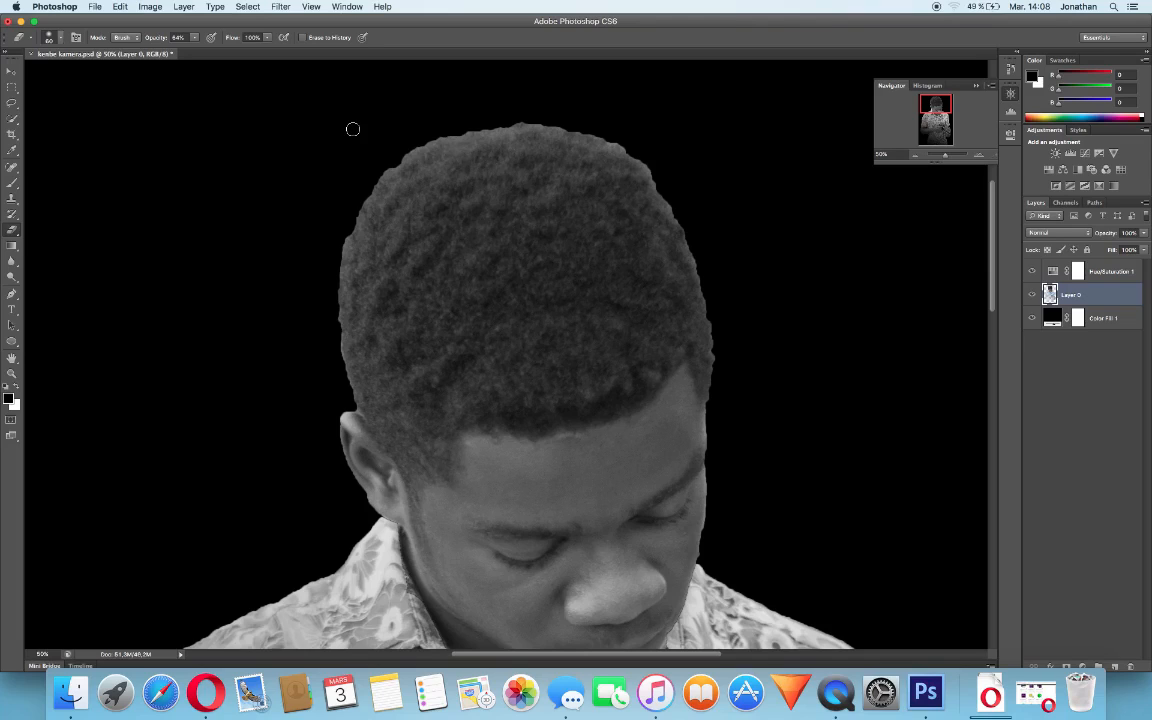
key("]")
Step: Erase the rough edge along the top of the hair and its upper-left curve with the soft eraser
left_click(518, 124)
left_click(470, 127, "shift")
left_click(414, 147, "shift")
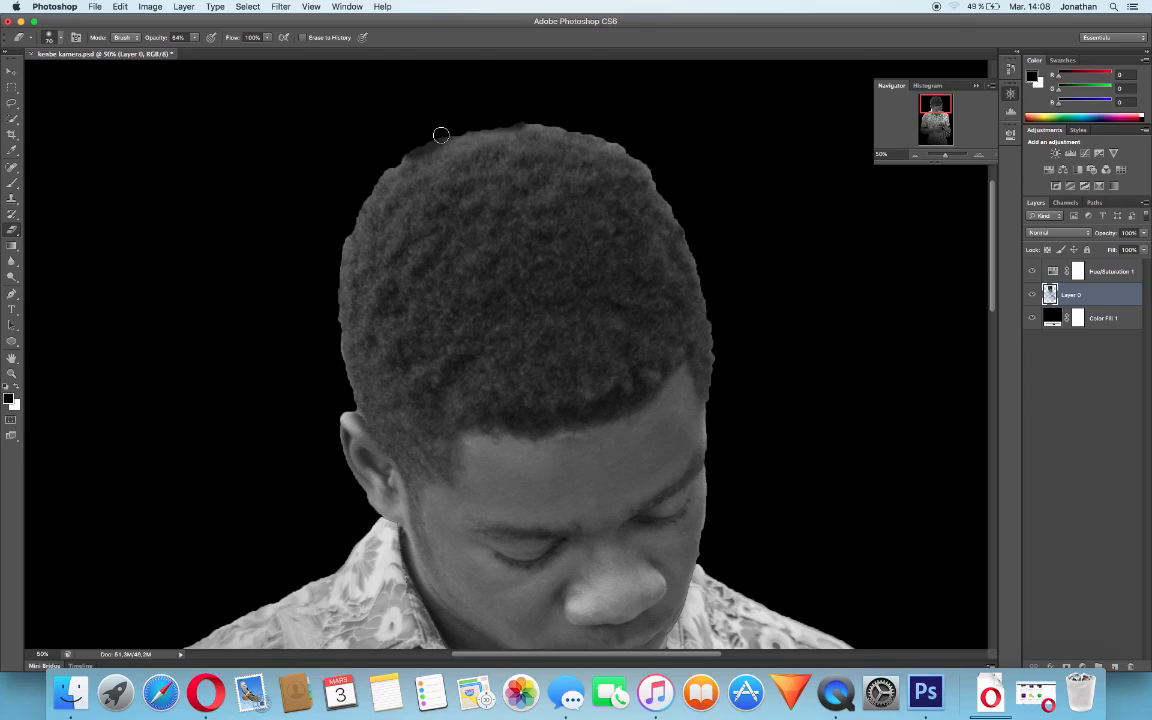
left_click(481, 129, "shift")
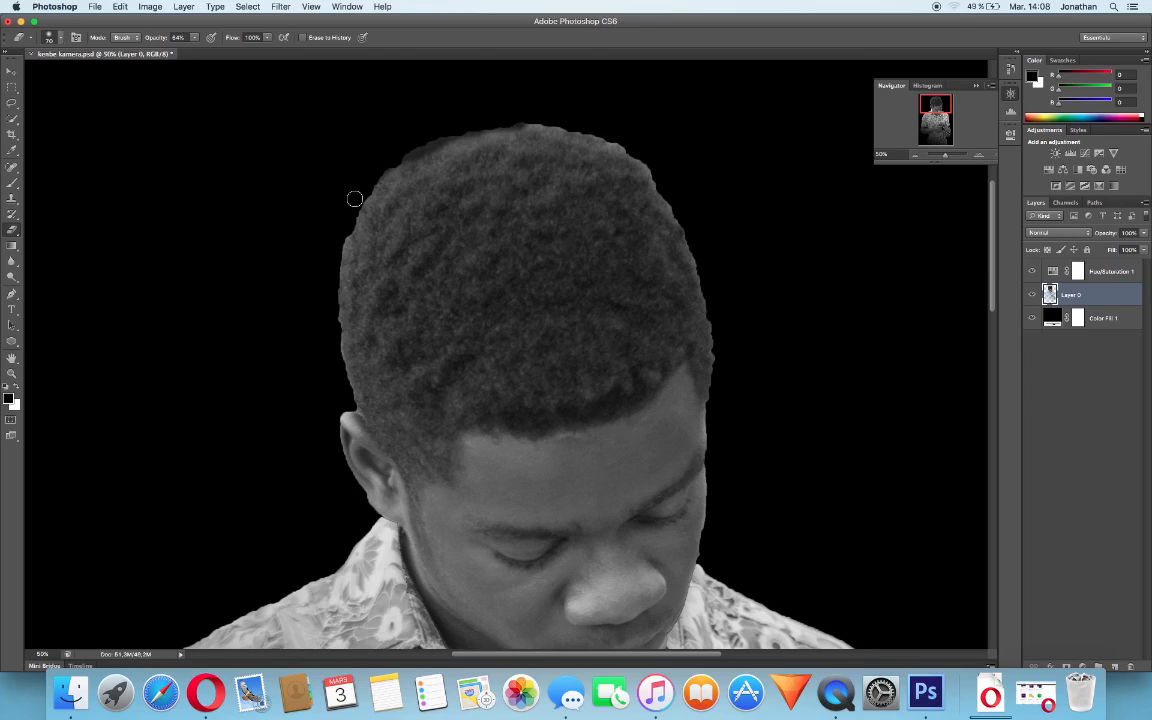
Step: Raise the eraser opacity to 98% and smooth the hair outline across the top and down both sides of the head
left_click_drag(149, 41, 175, 42)
left_click(414, 151)
left_click(364, 194, "shift")
mouse_move(435, 146)
left_mouse_down()
mouse_move(501, 121)
mouse_move(609, 139)
mouse_move(640, 157)
left_mouse_up()
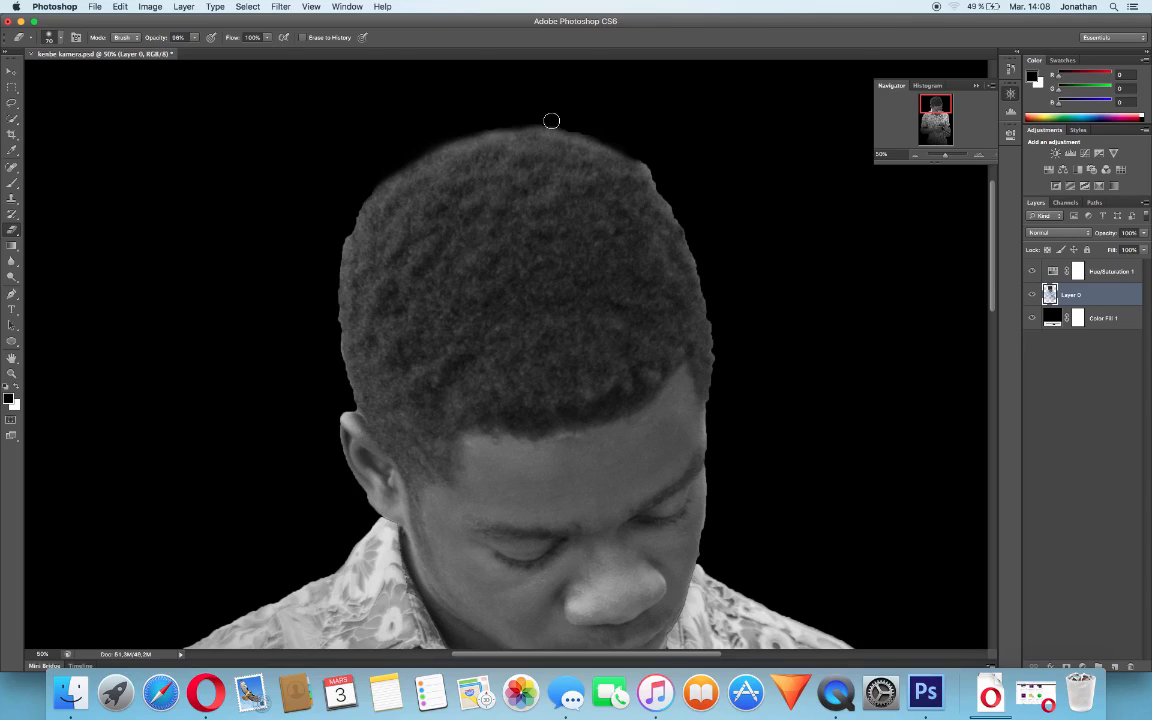
mouse_move(362, 189)
left_mouse_down()
mouse_move(330, 261)
mouse_move(337, 345)
left_mouse_up()
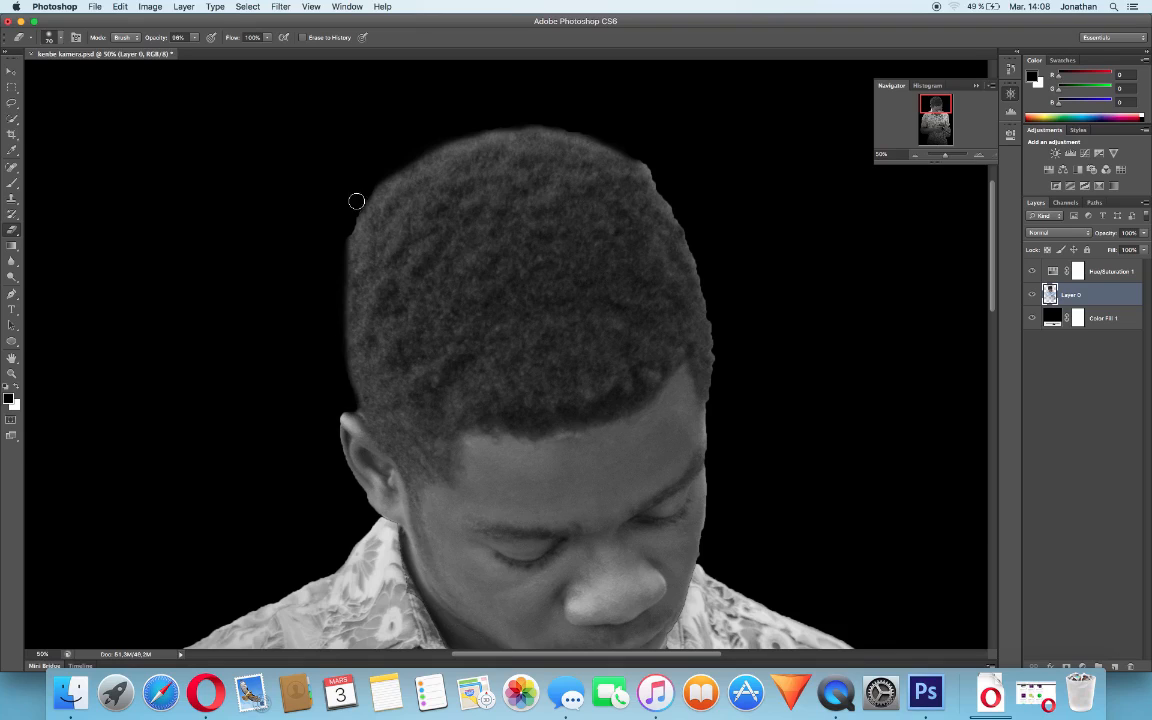
mouse_move(643, 154)
left_mouse_down()
mouse_move(694, 255)
mouse_move(712, 401)
left_mouse_up()
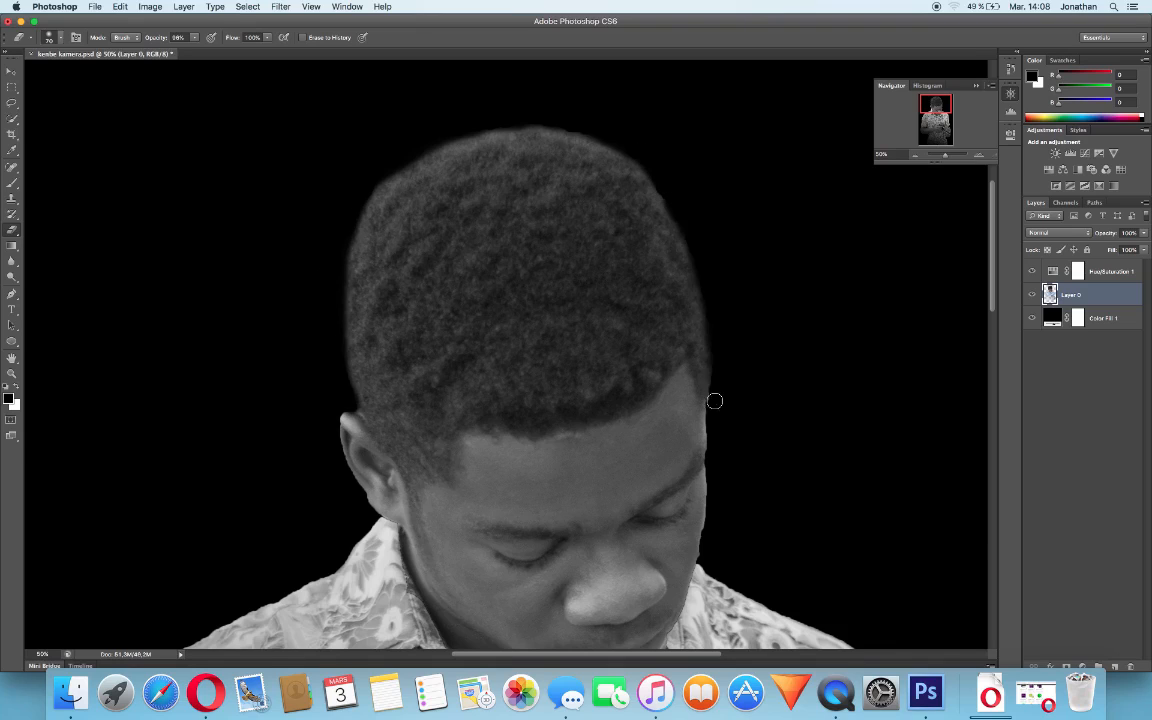
Step: Soften the cut-out edges of the shoulder on the image's left and of the forearm and hand supporting the lens
scroll(705, 230, "down", 5)
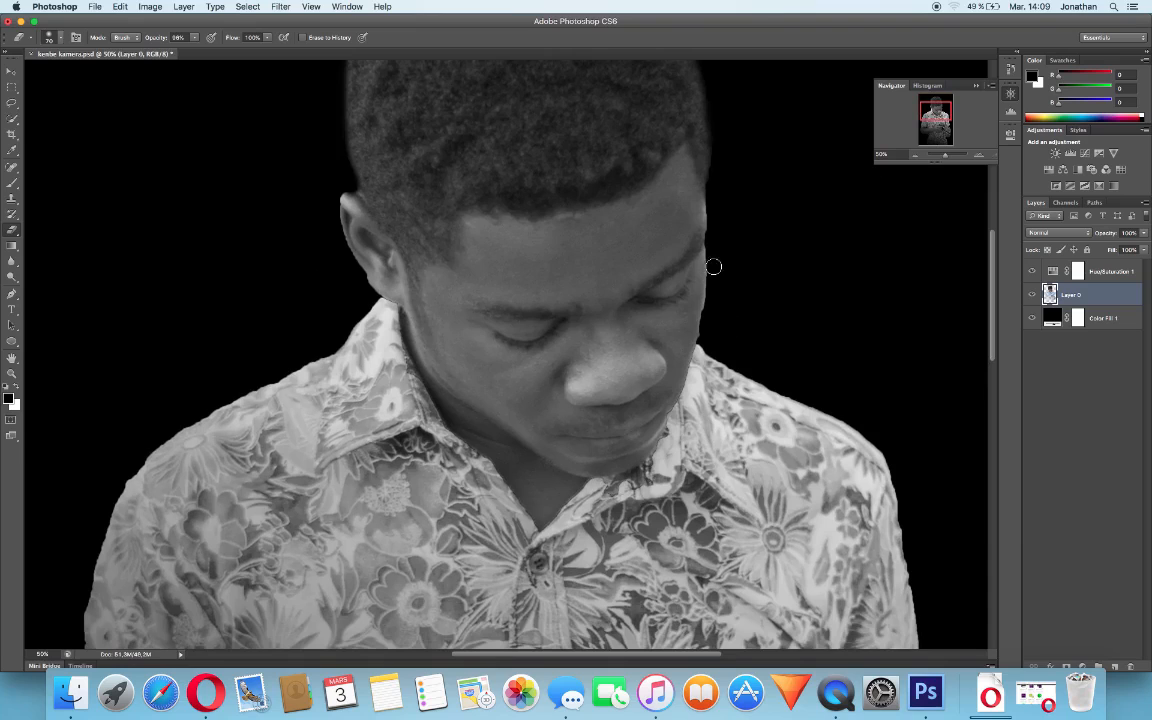
mouse_move(121, 478)
left_mouse_down()
mouse_move(200, 406)
mouse_move(331, 345)
mouse_move(358, 318)
mouse_move(113, 511)
left_mouse_up()
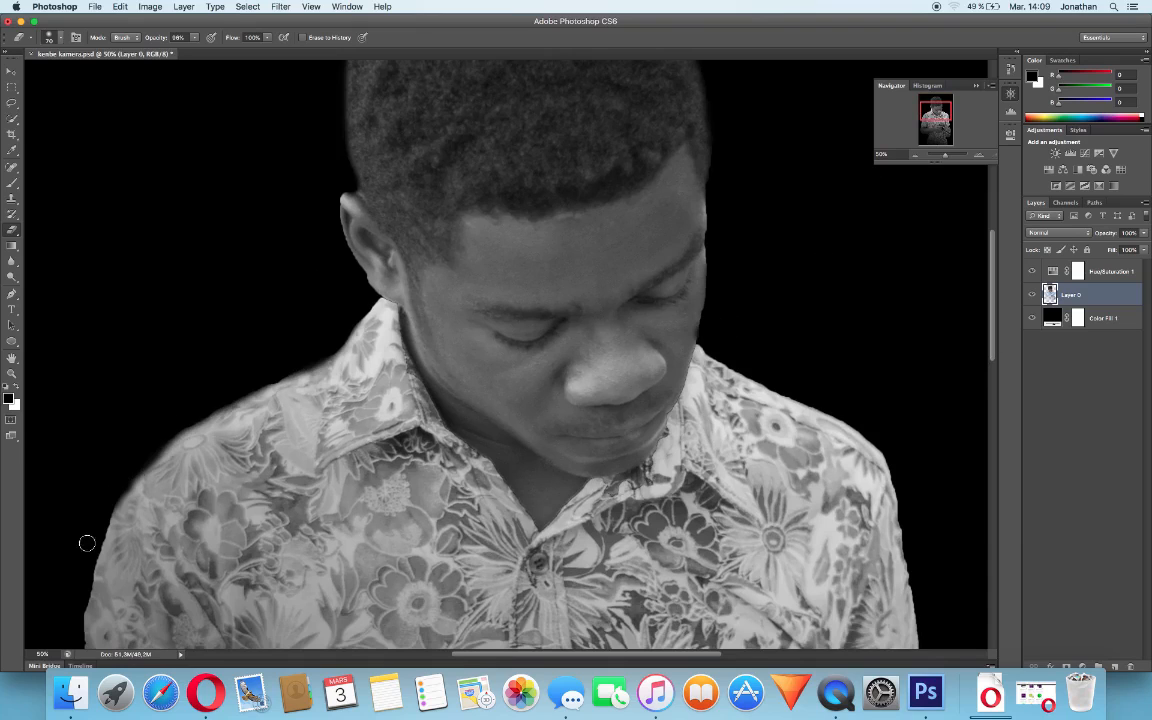
left_click_drag(934, 111, 936, 129)
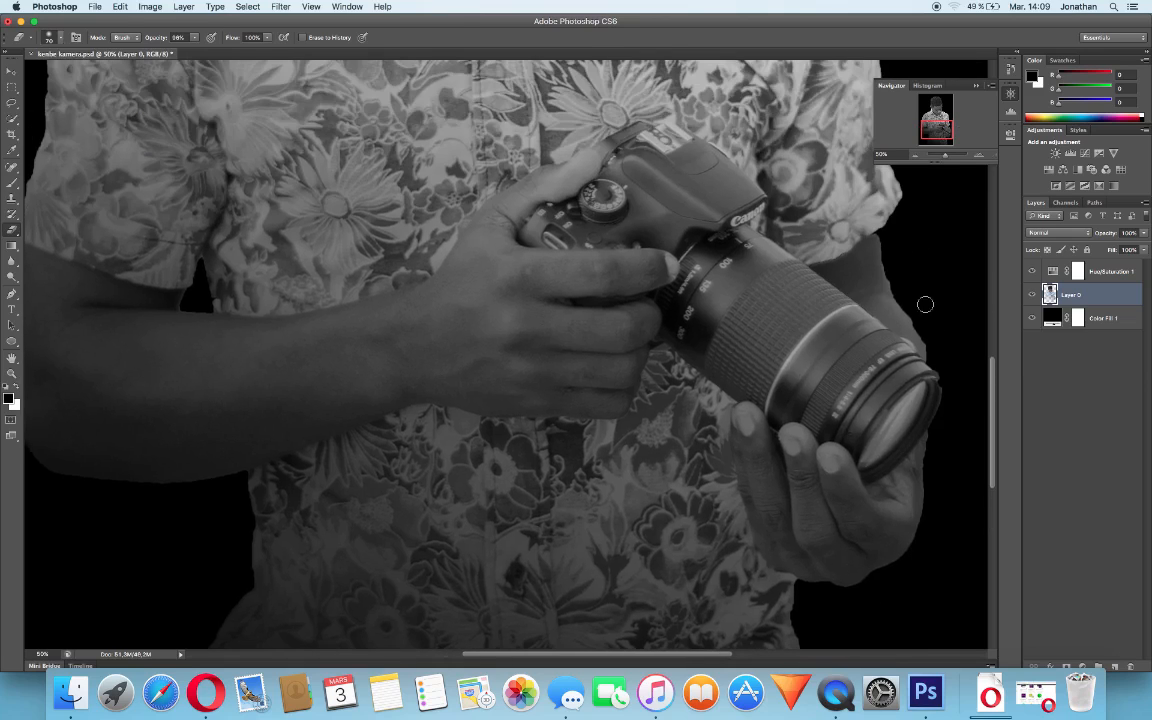
mouse_move(936, 352)
left_mouse_down()
mouse_move(887, 260)
mouse_move(896, 220)
left_mouse_up()
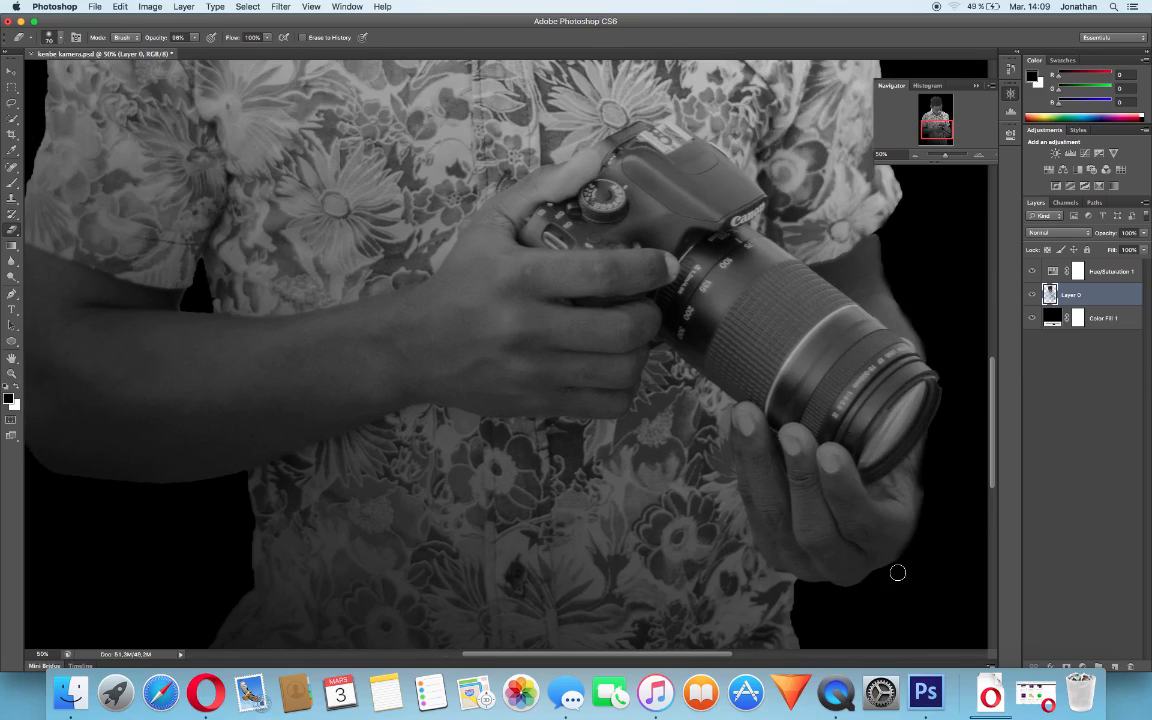
left_click_drag(936, 130, 934, 118)
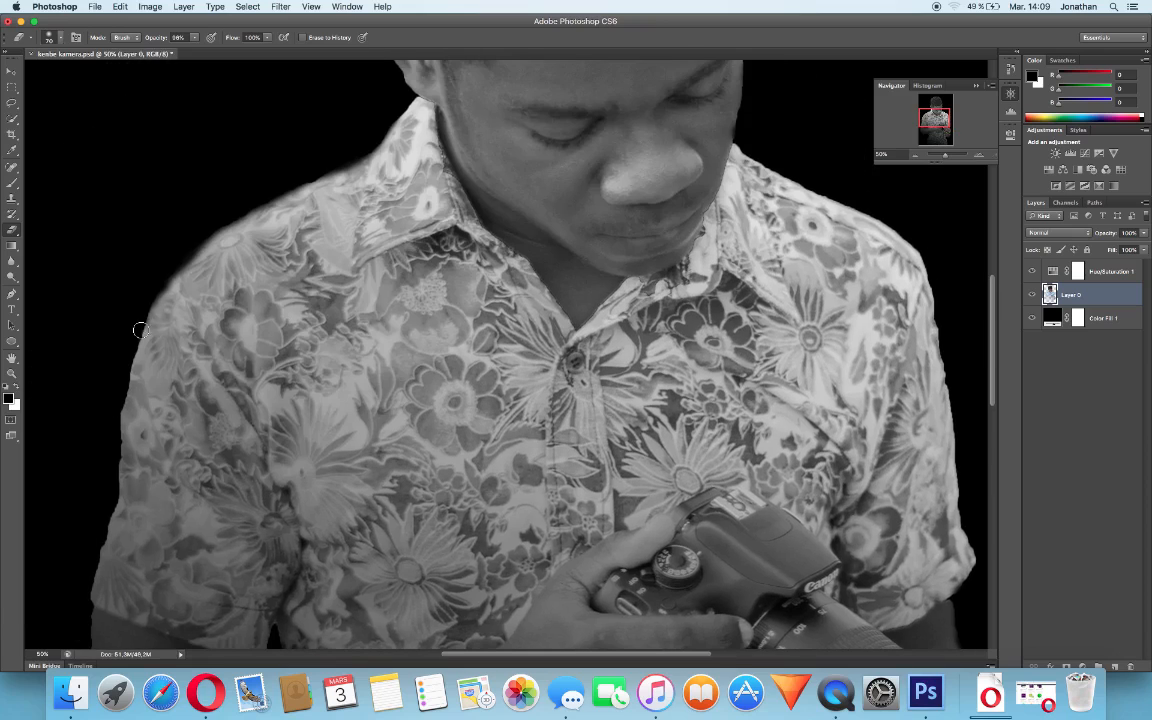
left_click_drag(131, 297, 120, 358)
key("super+z")
Step: Inspect the softened cut-out edges from the lower body up to the whole black-and-white portrait
left_click_drag(935, 120, 920, 156)
left_click(917, 156)
left_click(917, 156)
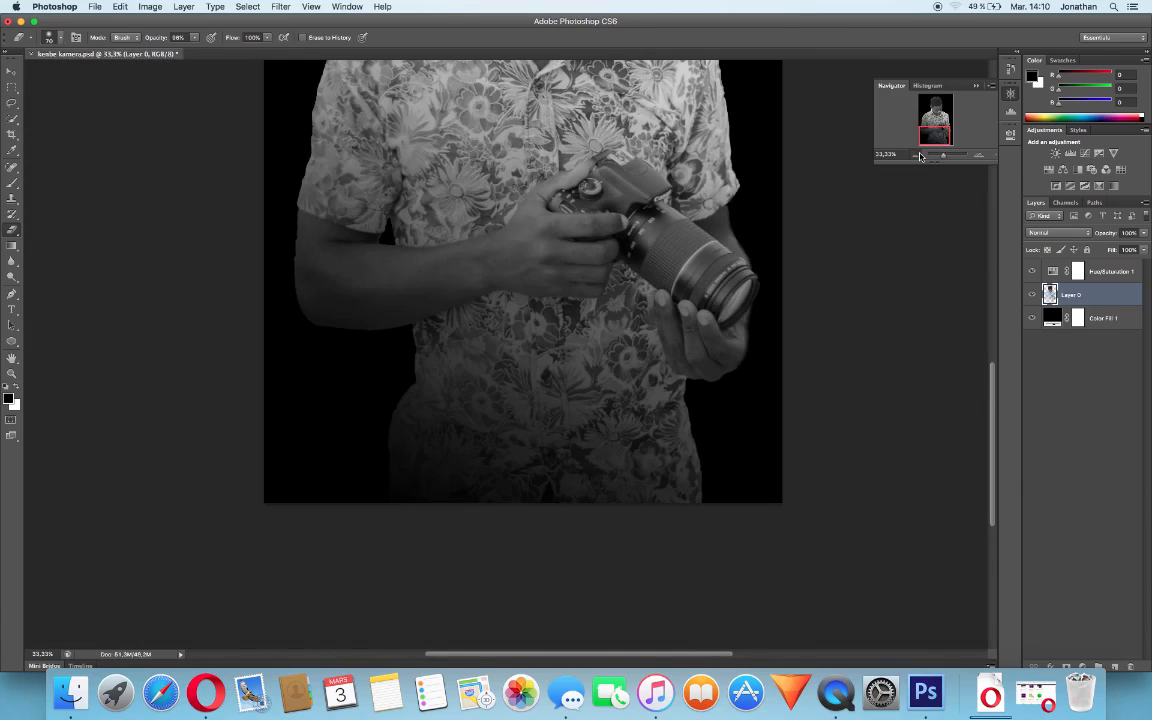
left_click(917, 156)
left_click(917, 156)
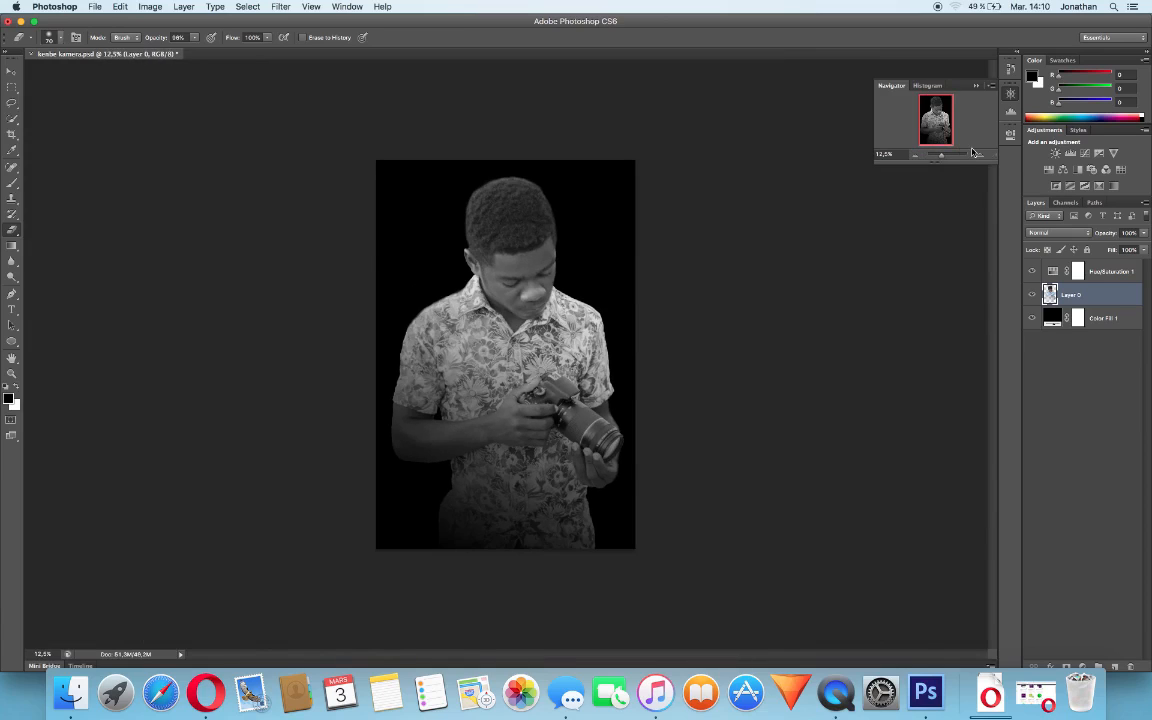
left_click(978, 156)
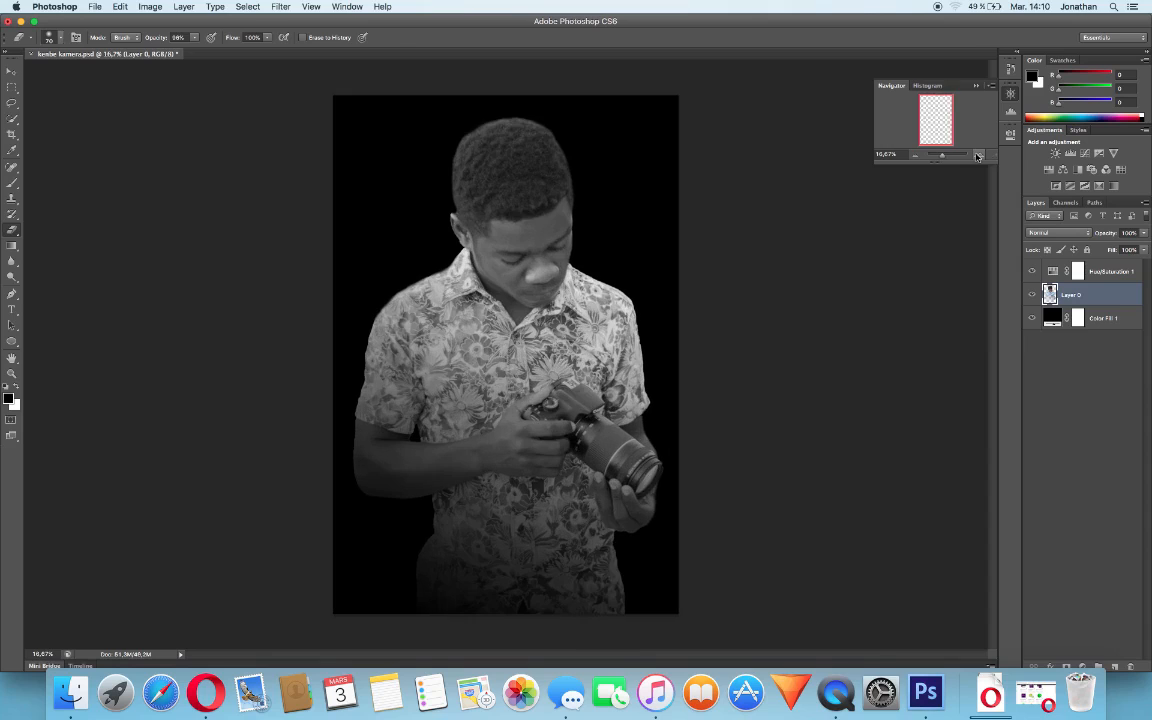
left_click(978, 156)
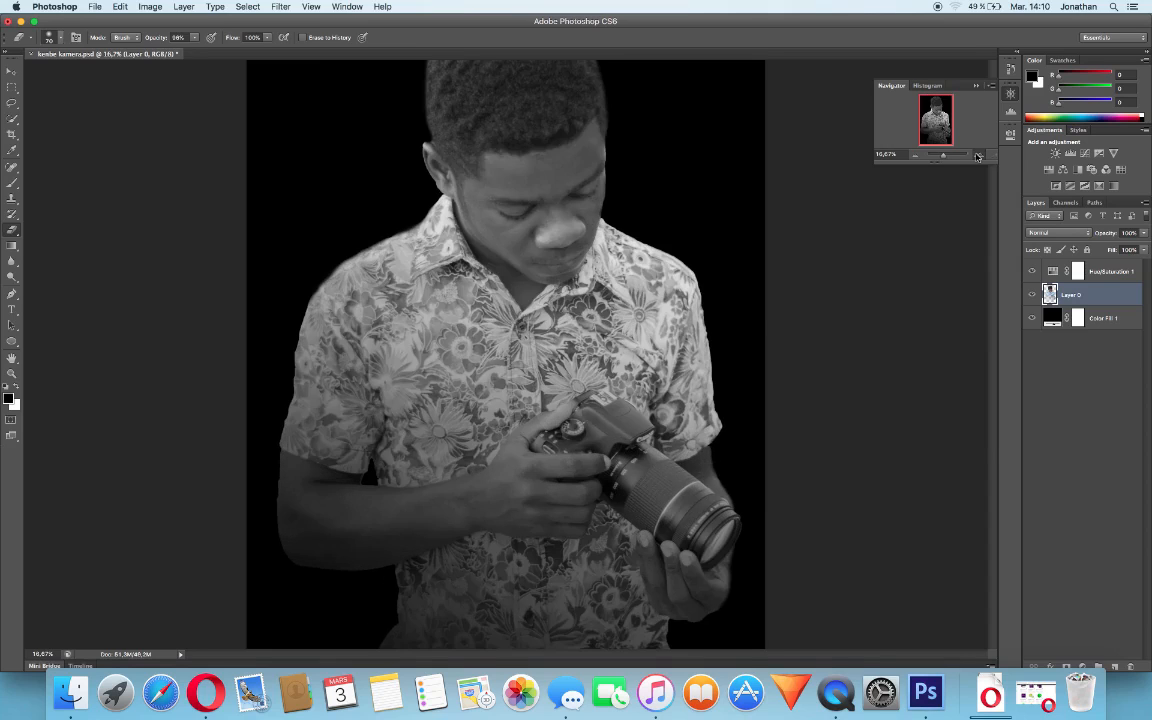
left_click(916, 158)
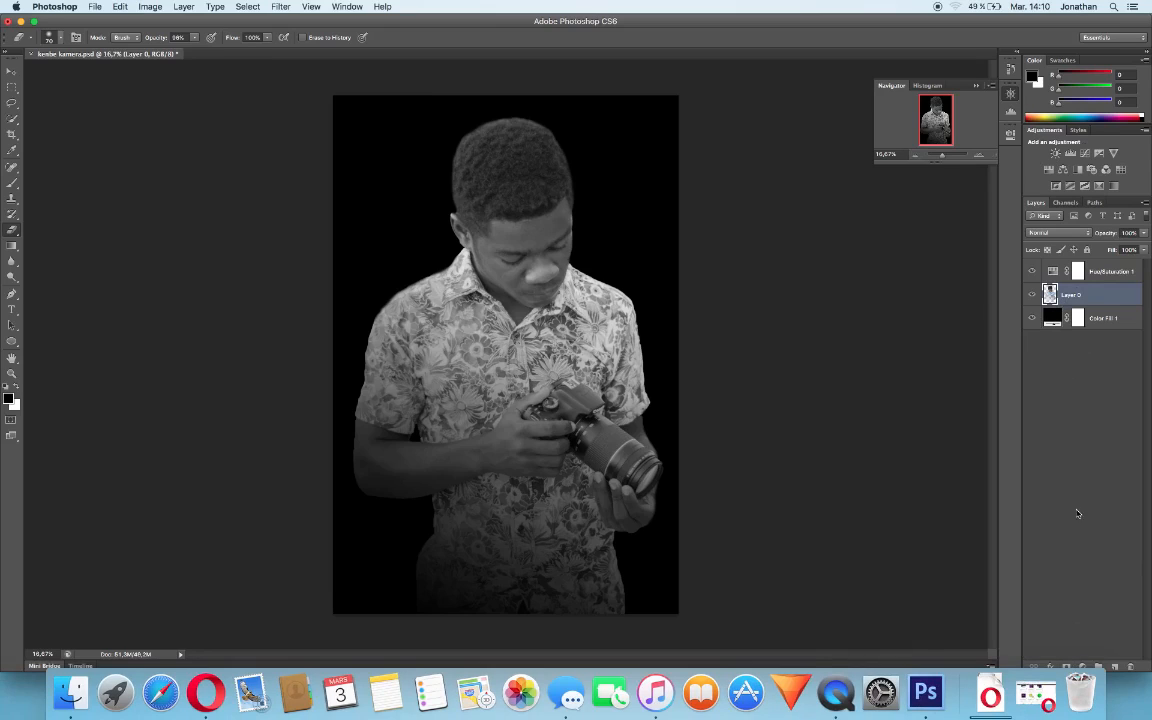
Step: Add a new layer mask to Layer 0, try black-to-white radial gradients over the shoulder on the image's right, and undo the last one
left_click(1066, 666)
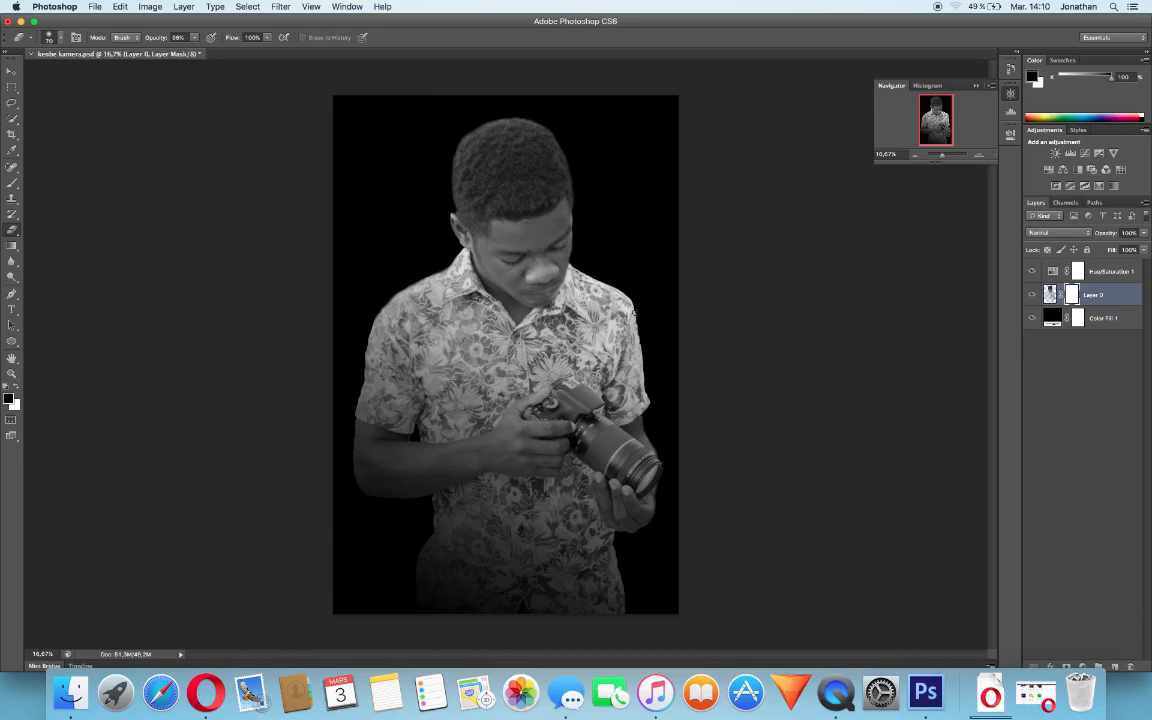
left_click(10, 247)
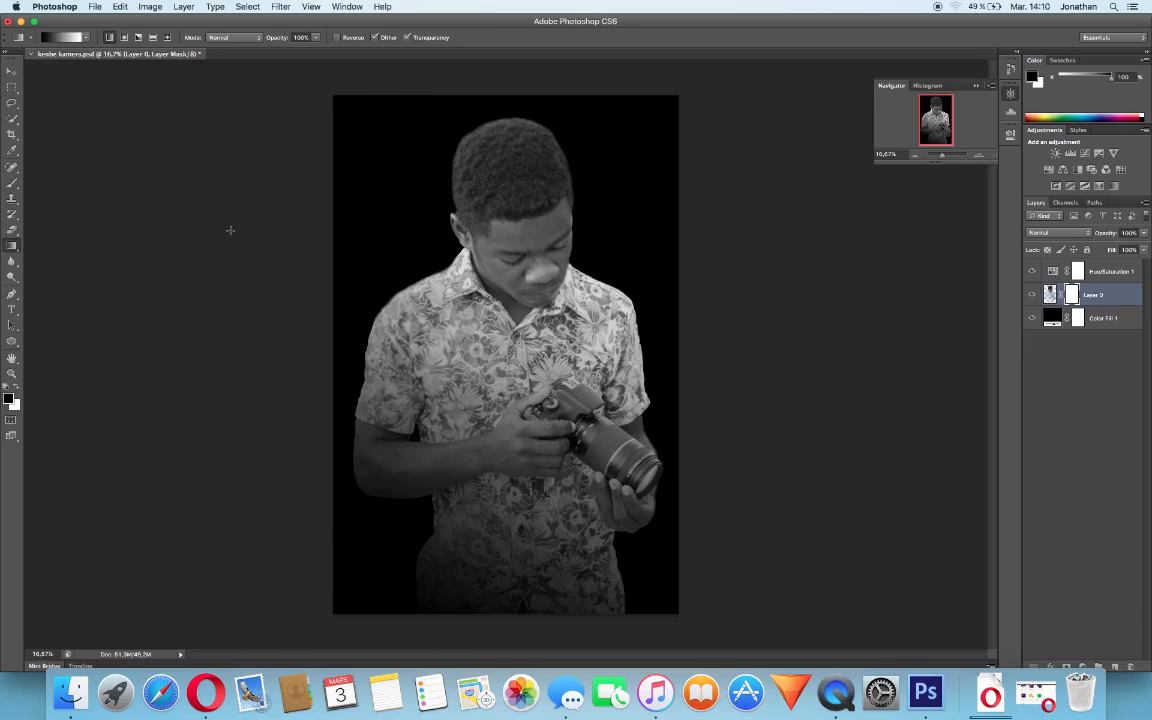
left_click(124, 38)
left_click_drag(625, 229, 599, 330)
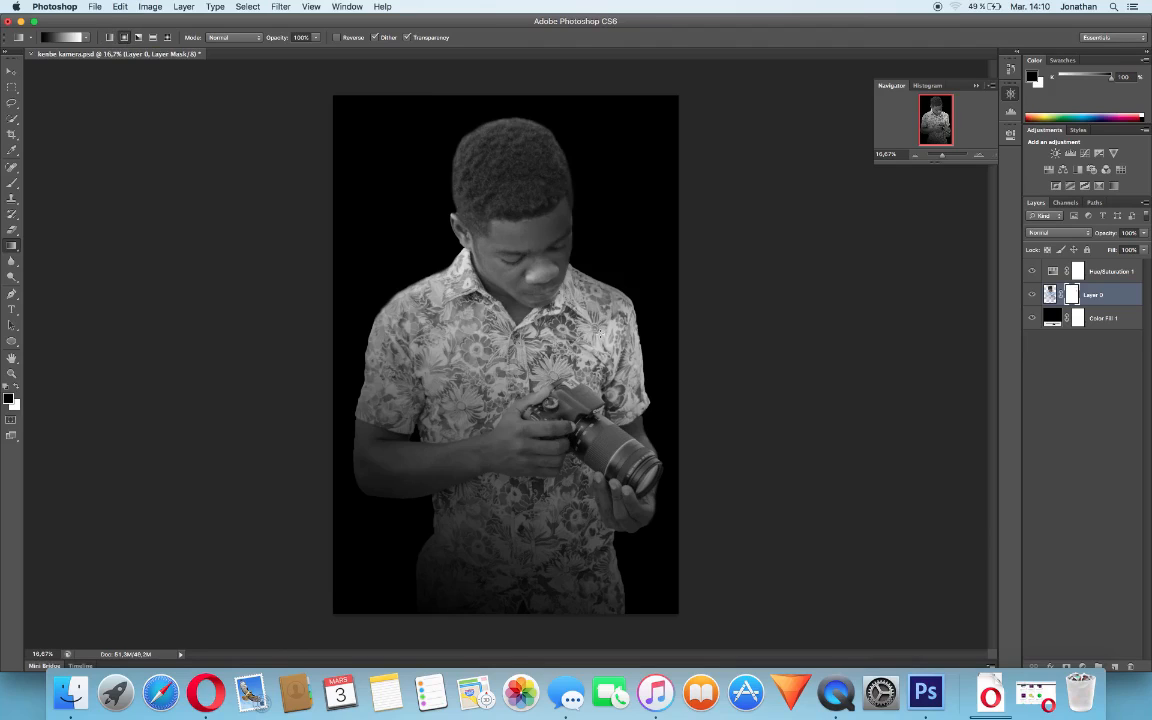
left_click_drag(670, 280, 613, 365)
key("alt+super+z")
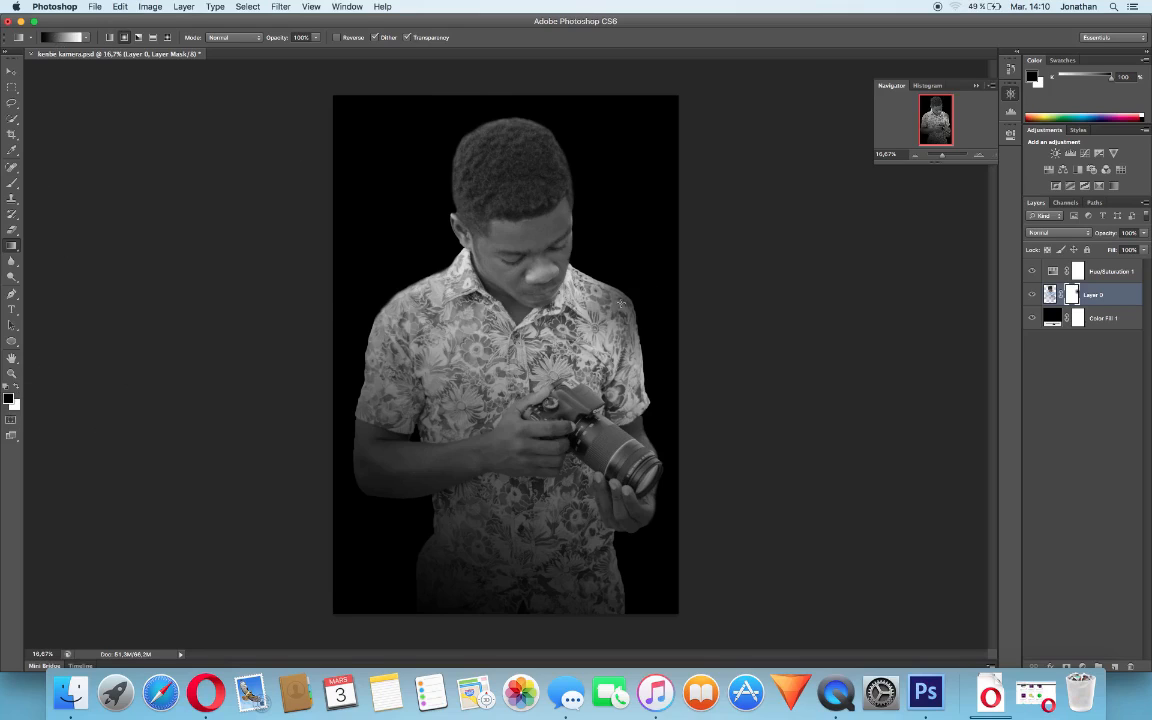
Step: Darken the head and the shoulder on the image's right with a black-to-white radial gradient on Layer 0's mask, and apply the mask
left_click_drag(673, 234, 622, 371)
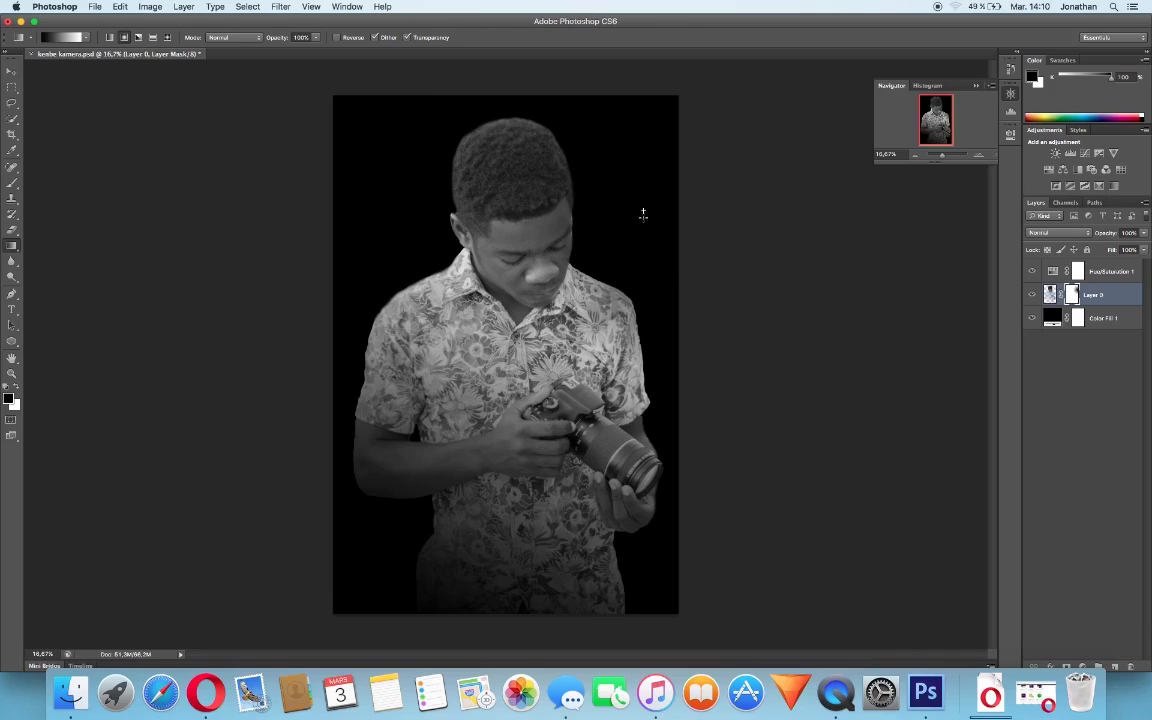
left_click_drag(643, 213, 612, 300)
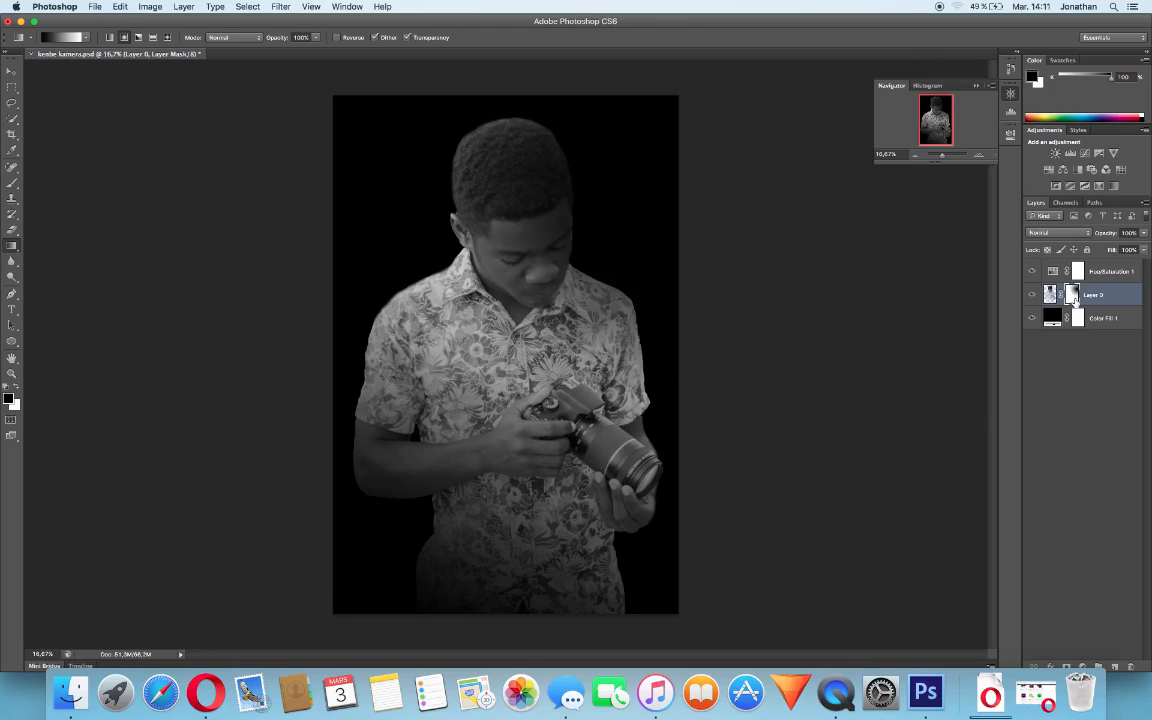
right_click(1074, 296)
left_click(1063, 335)
Step: Add a new Layer 0 mask, shade the sleeve and camera lens with a radial gradient centred just beyond them, and apply the mask
left_click(1067, 666)
left_click_drag(724, 430, 551, 357)
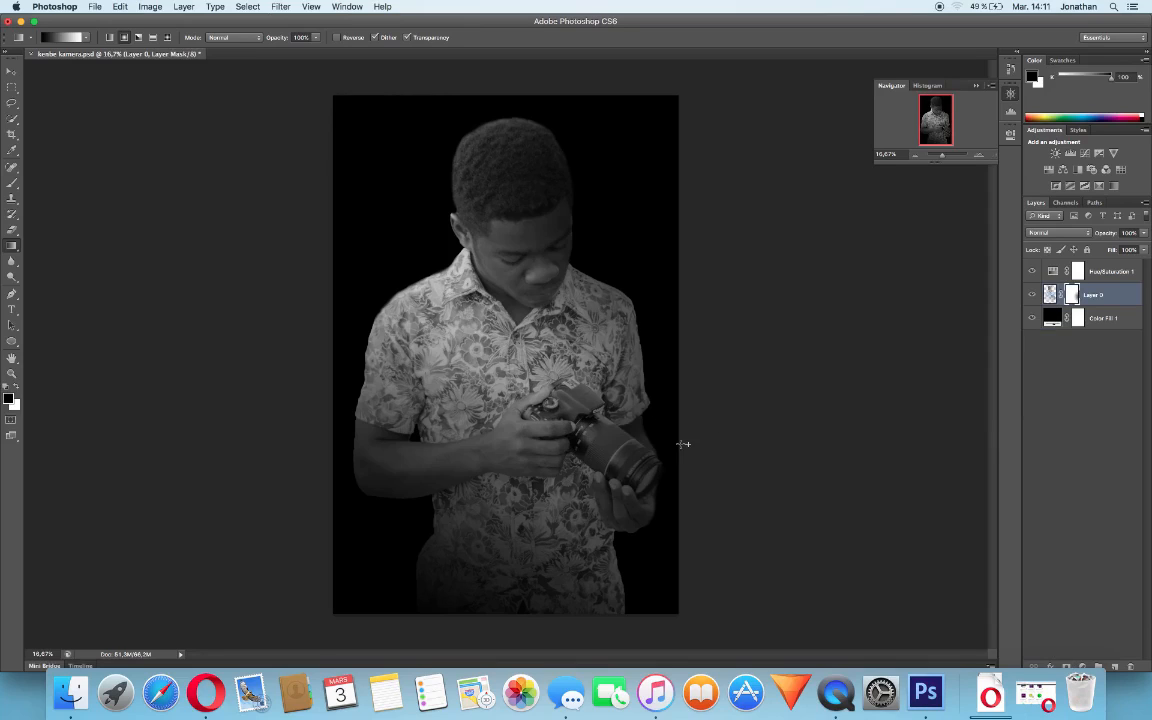
left_click_drag(684, 446, 561, 343)
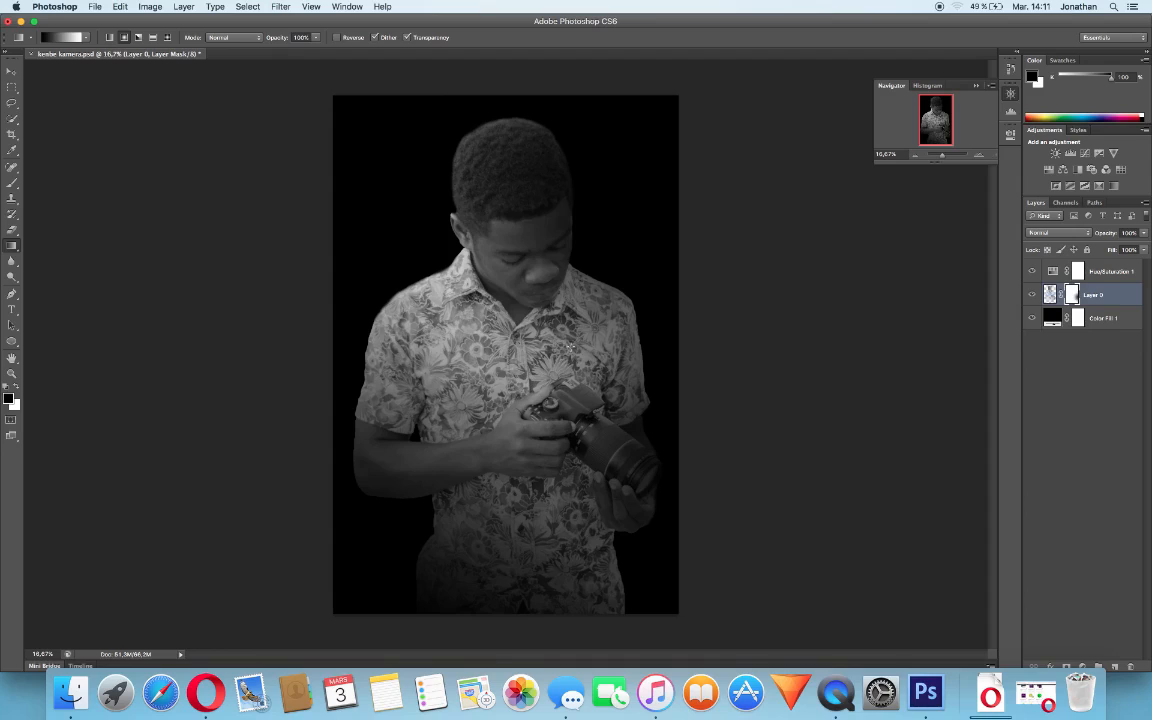
left_click_drag(688, 391, 525, 318)
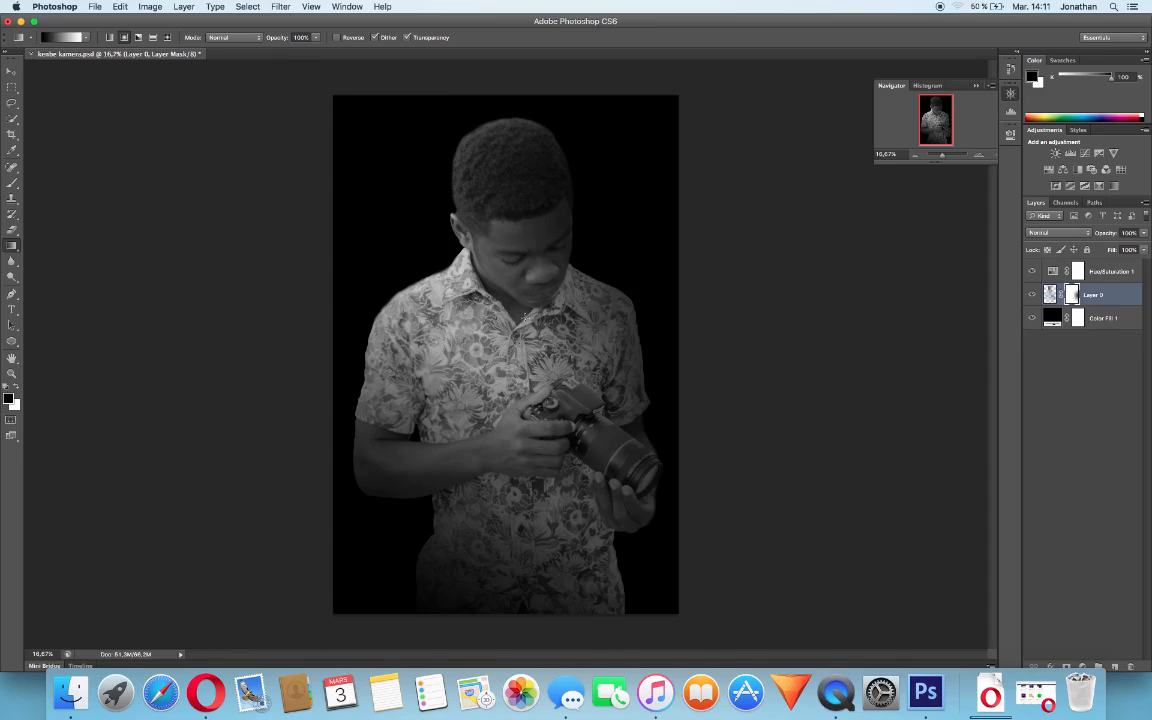
right_click(1073, 294)
left_click(1055, 331)
Step: Add another mask to Layer 0, draw a radial gradient from above the canvas toward the head, and apply the mask
left_click(1066, 666)
left_click_drag(424, 72, 489, 187)
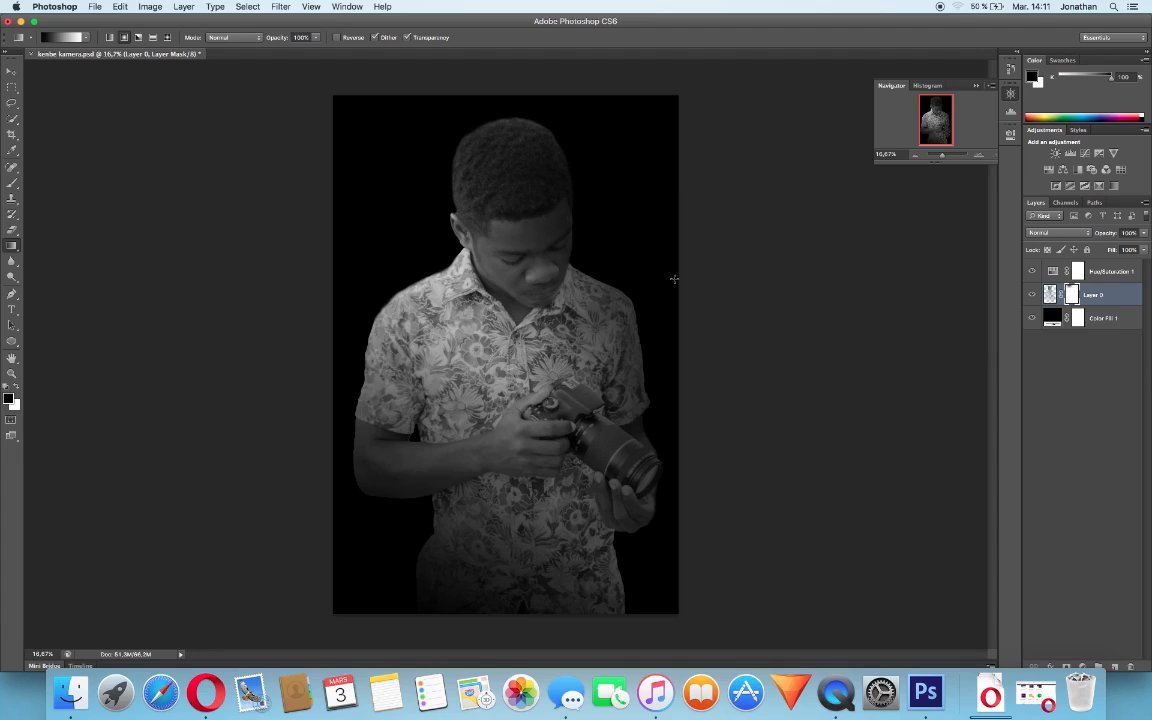
right_click(1071, 294)
left_click(1048, 327)
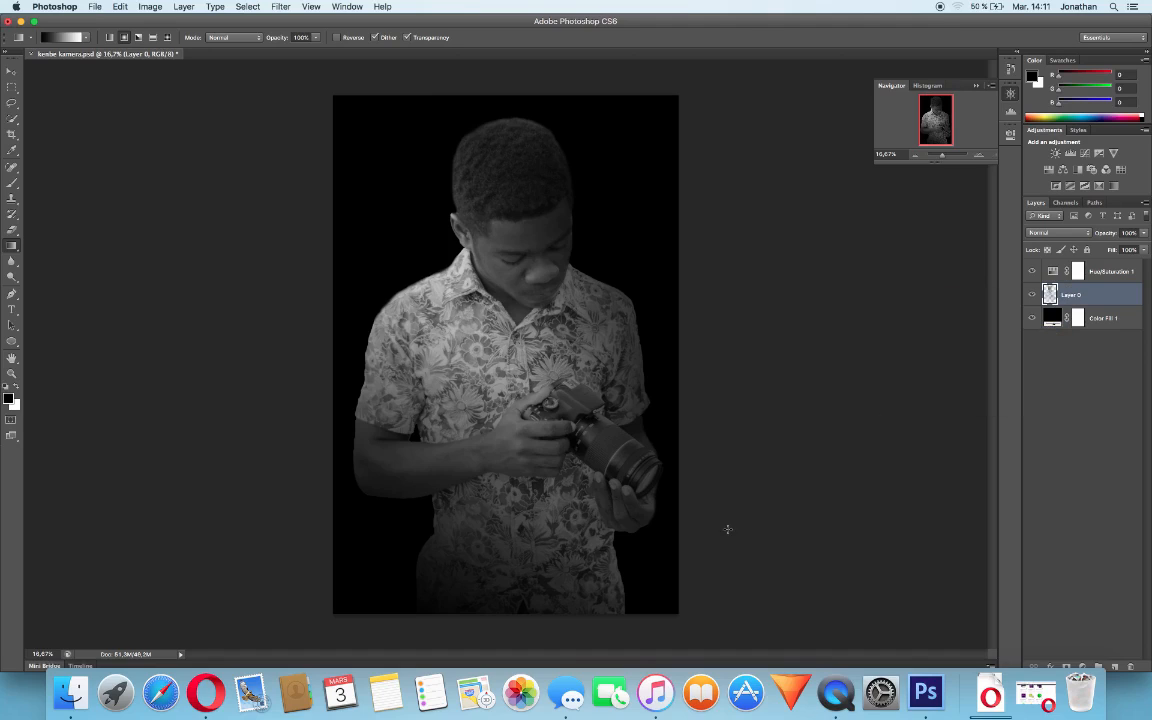
left_click_drag(660, 590, 632, 585)
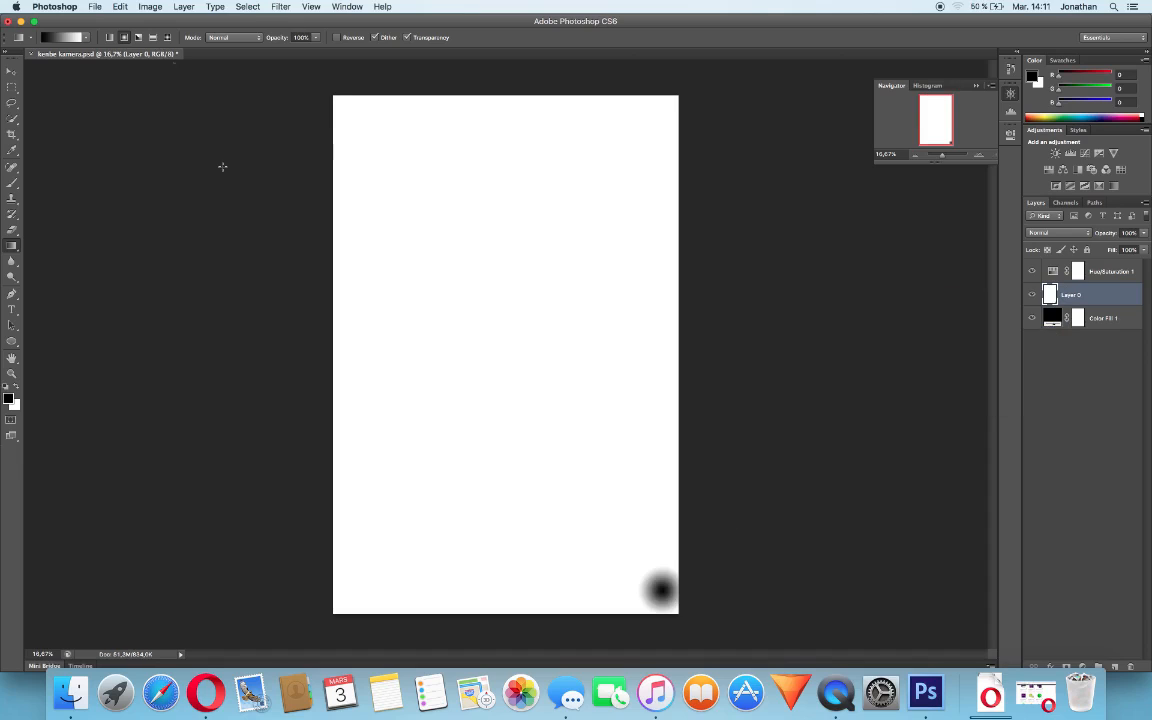
key("super+z")
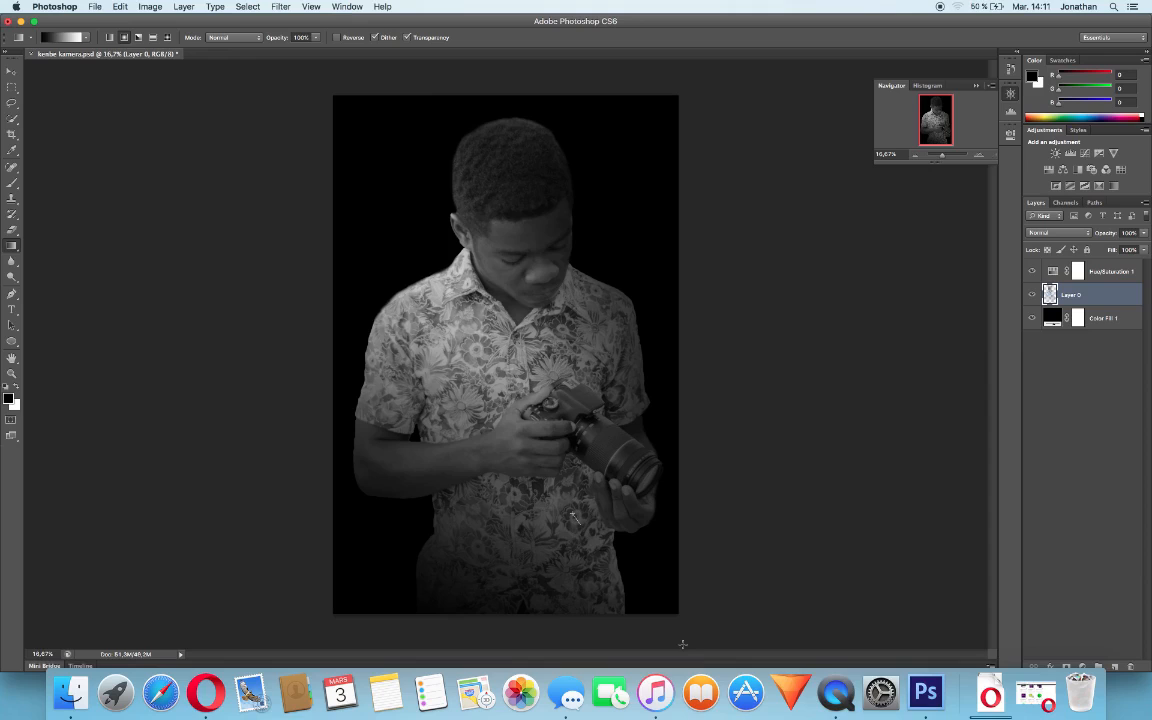
left_click_drag(572, 516, 682, 646)
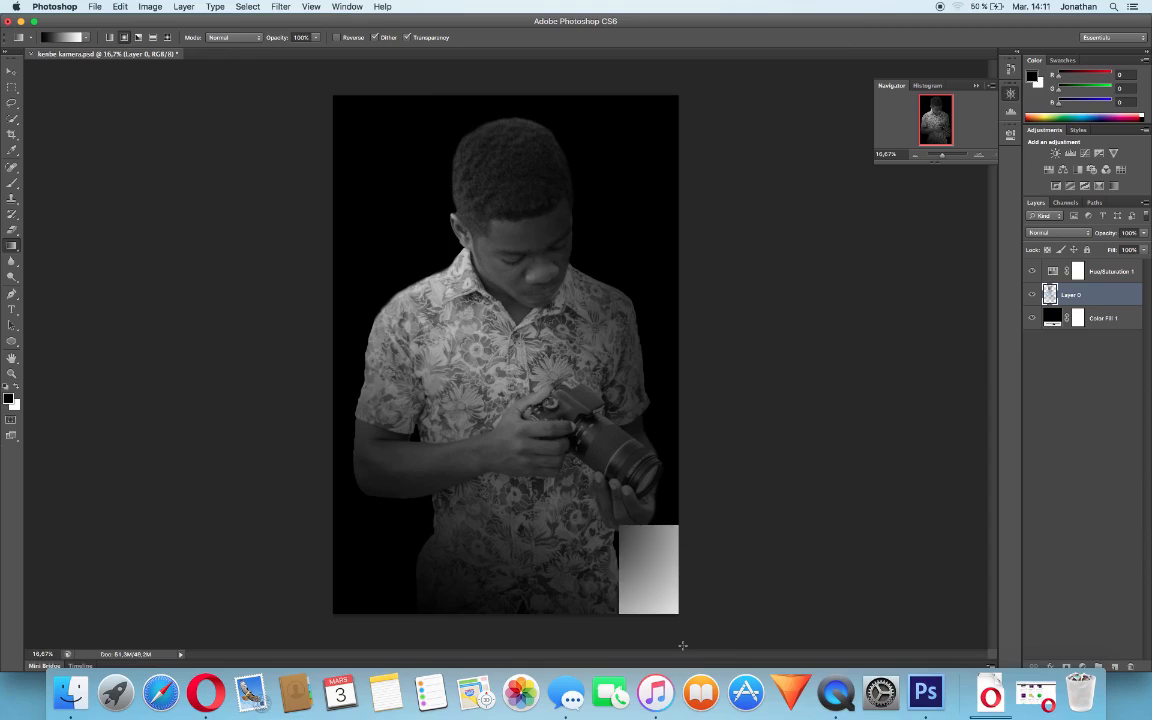
key("super+z")
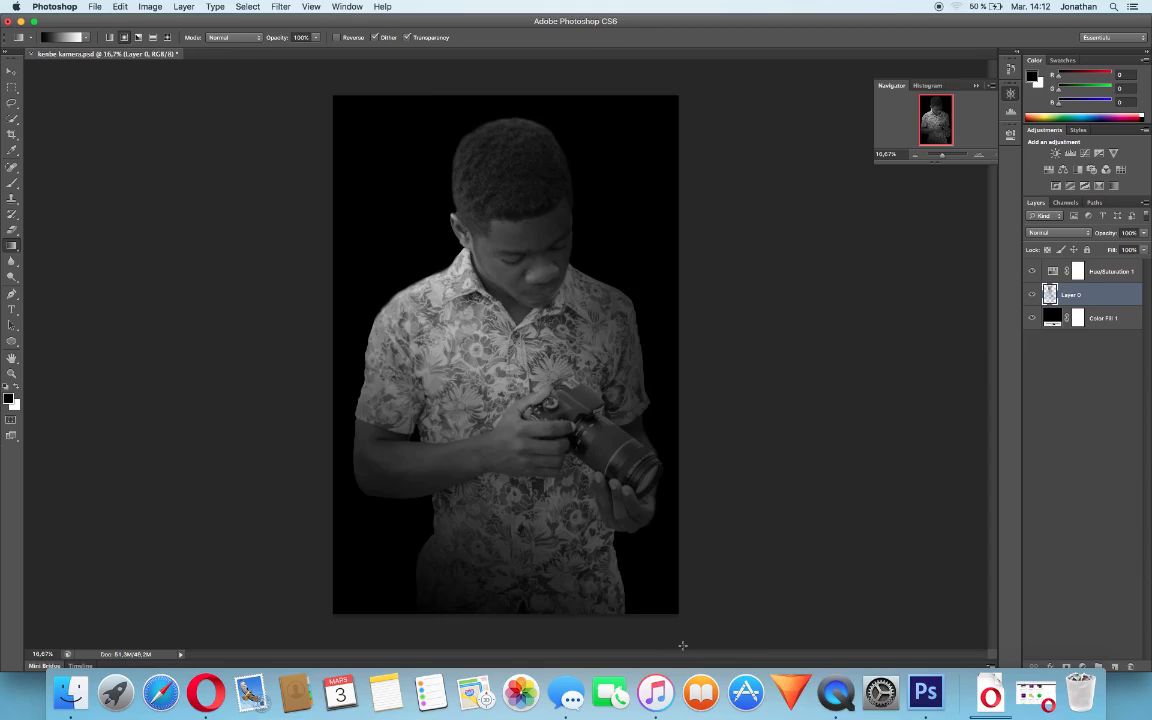
Step: Try radial gradients on a new Layer 0 mask over the lower shirt and the hand supporting the lens, and delete the mask
left_click(1066, 666)
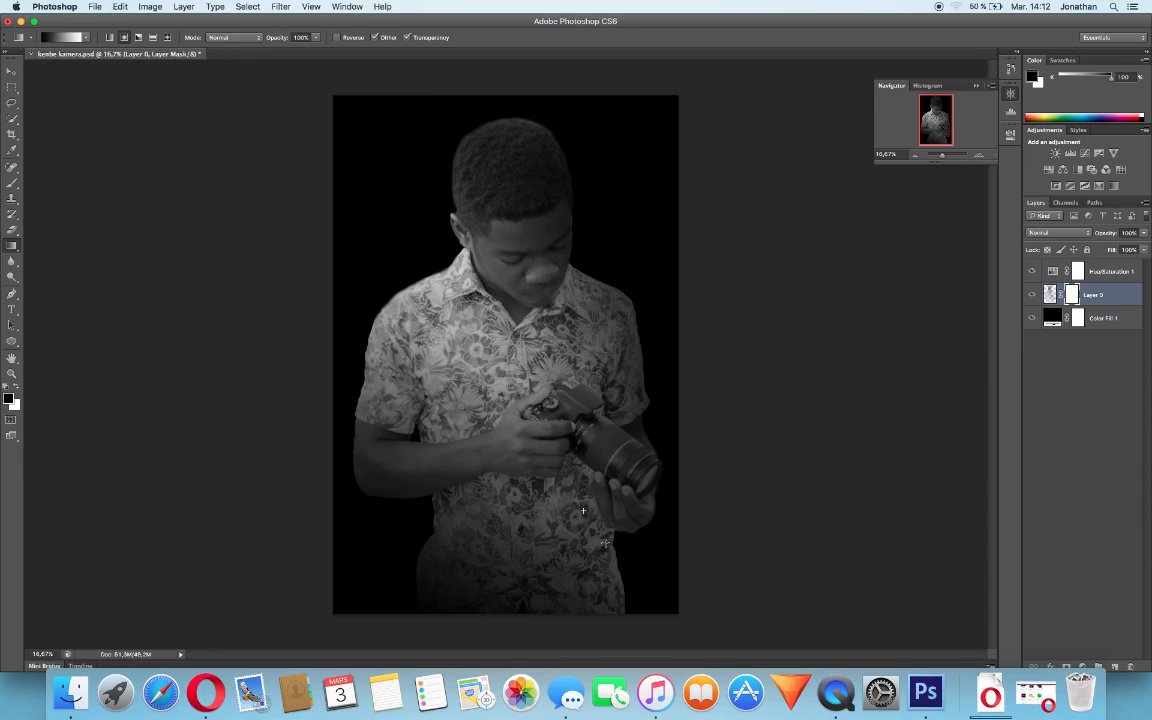
left_click_drag(605, 543, 647, 598)
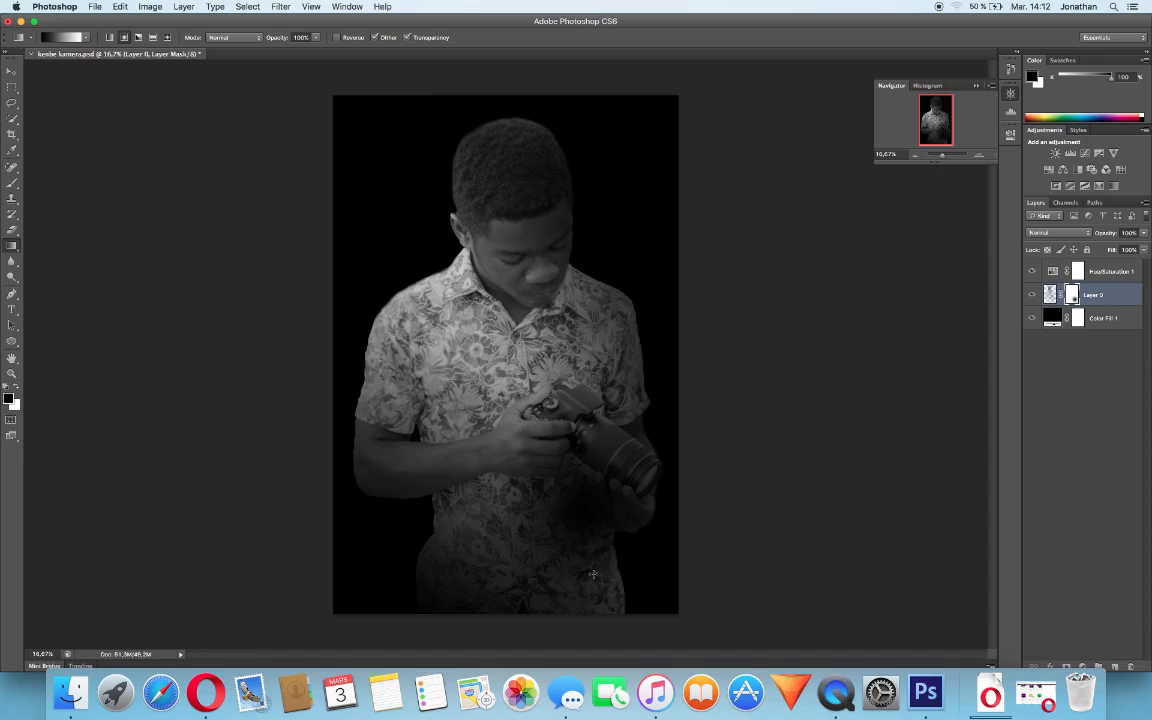
left_click_drag(586, 565, 726, 716)
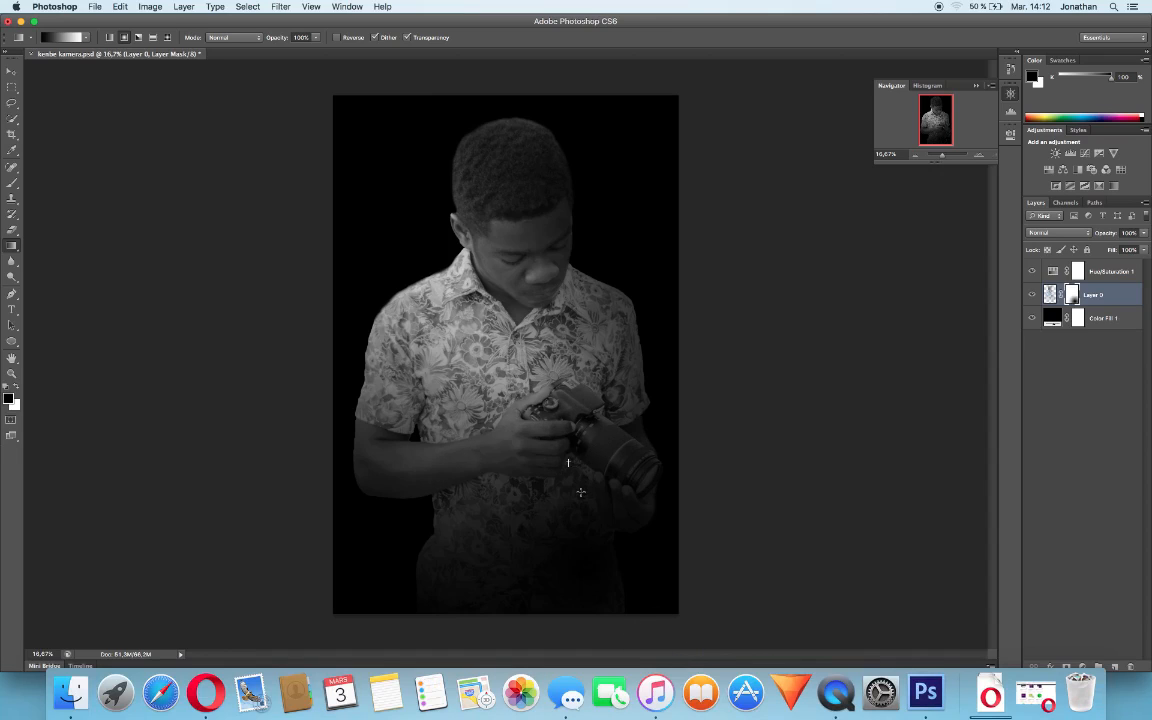
left_click_drag(571, 464, 697, 656)
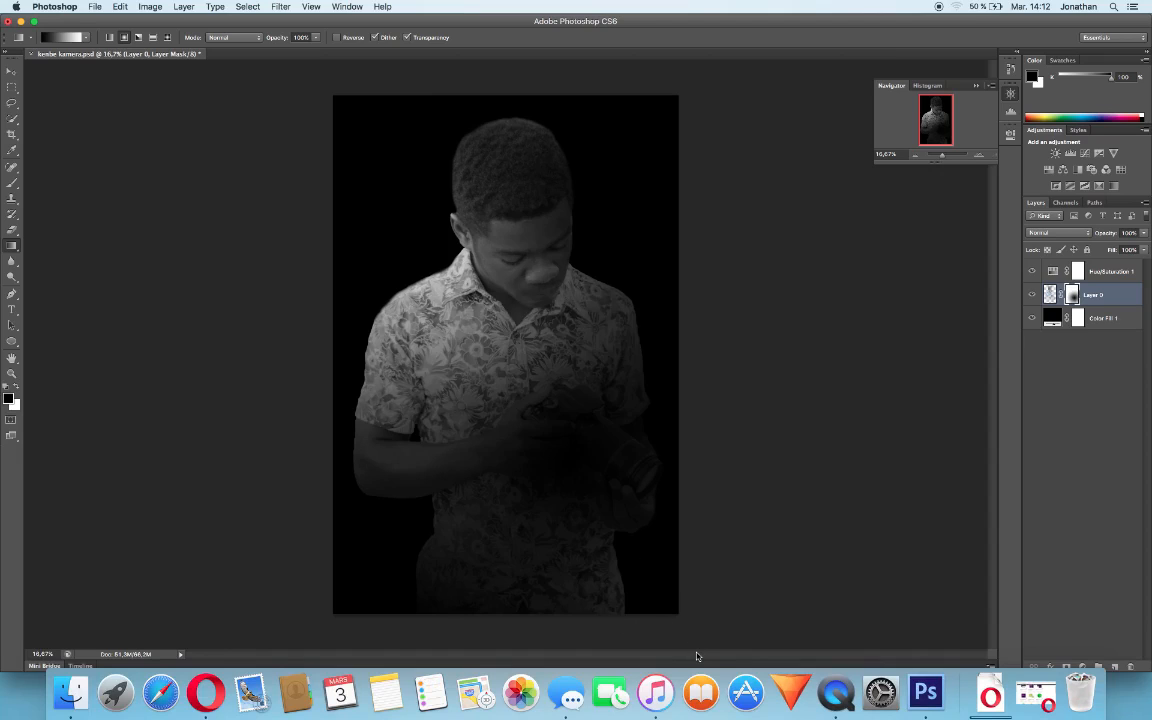
left_click_drag(603, 571, 688, 690)
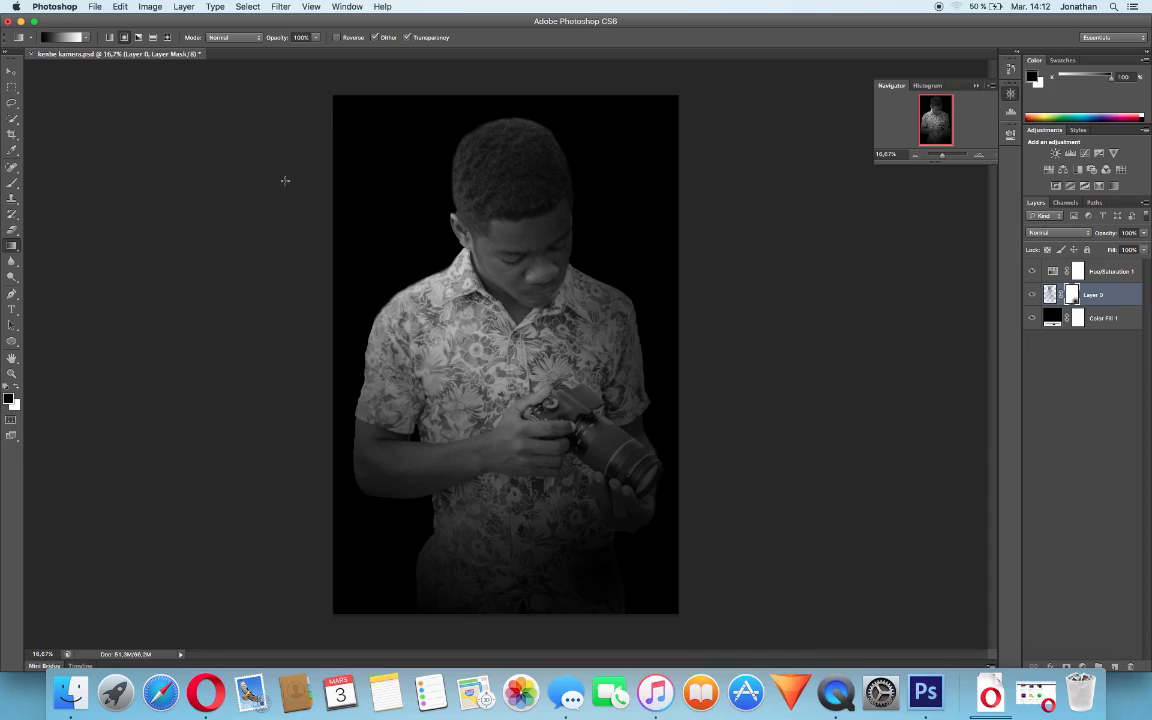
right_click(1074, 298)
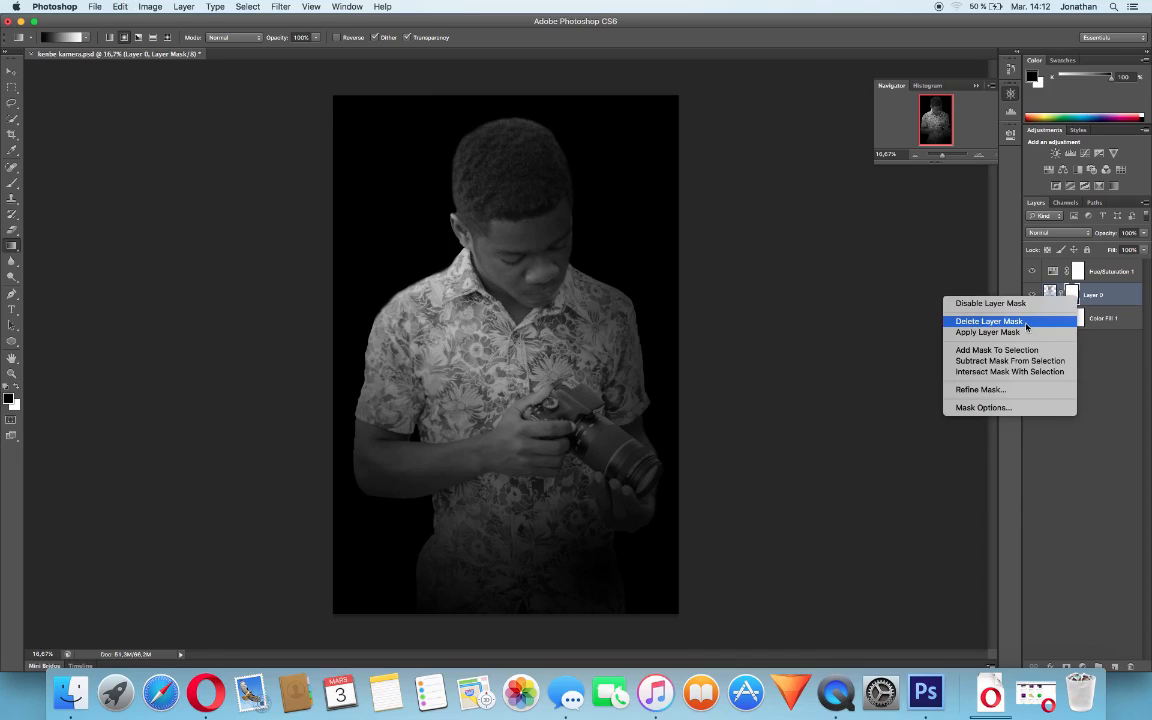
left_click(1000, 317)
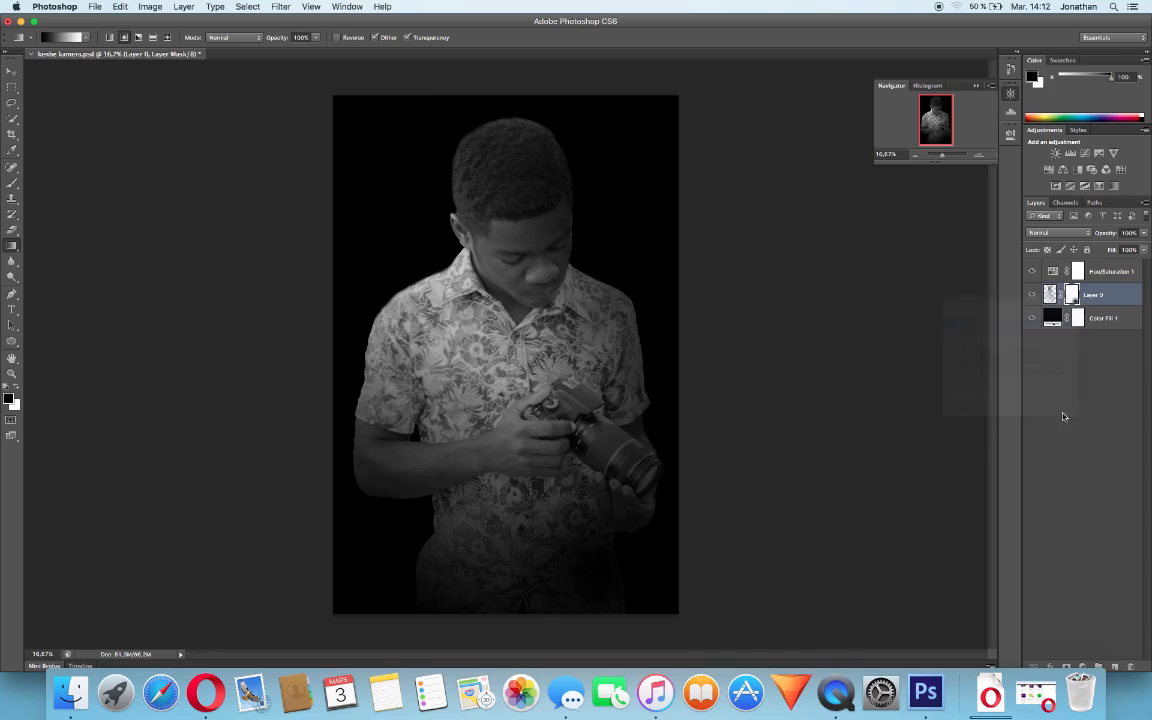
Step: Add a new Layer 0 mask, fade the lower body with an upward black-to-white linear gradient, and apply the mask
left_click(1067, 666)
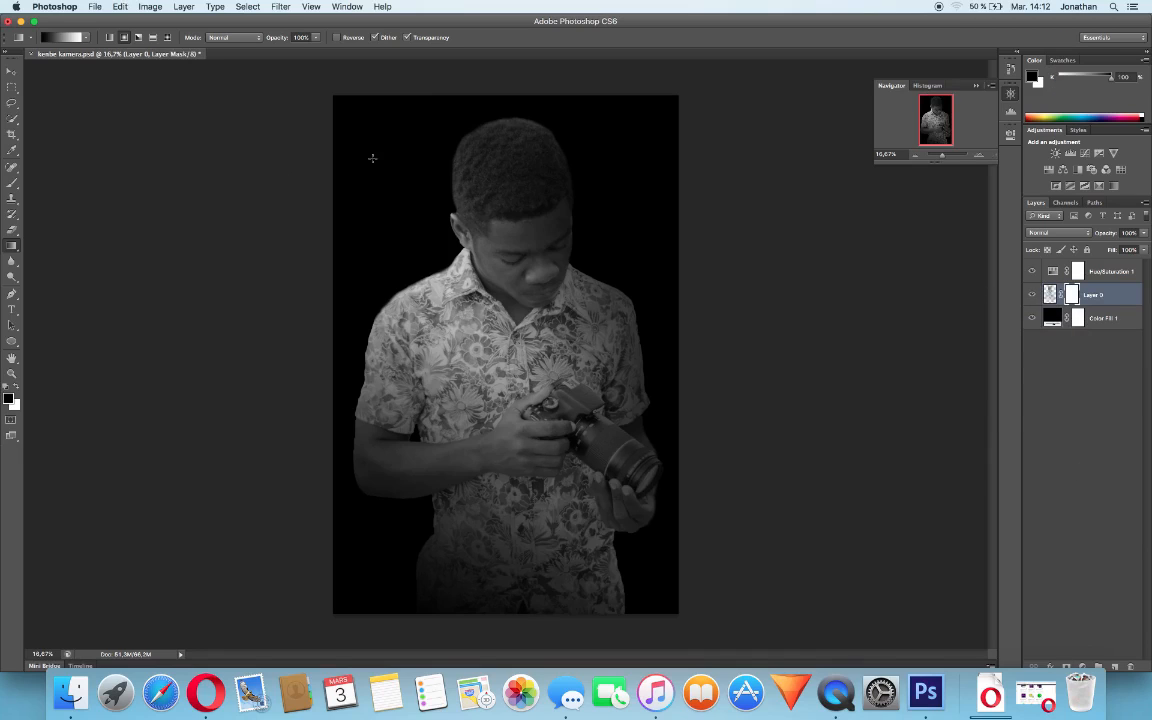
left_click(110, 38)
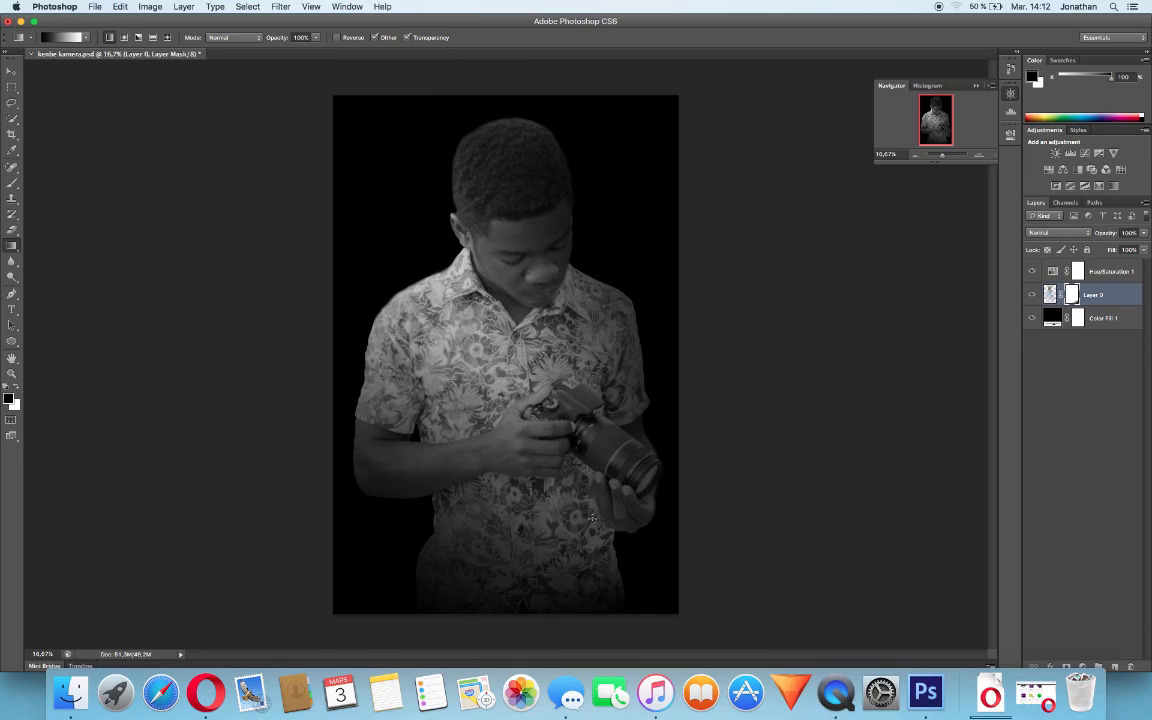
left_click_drag(568, 549, 547, 420)
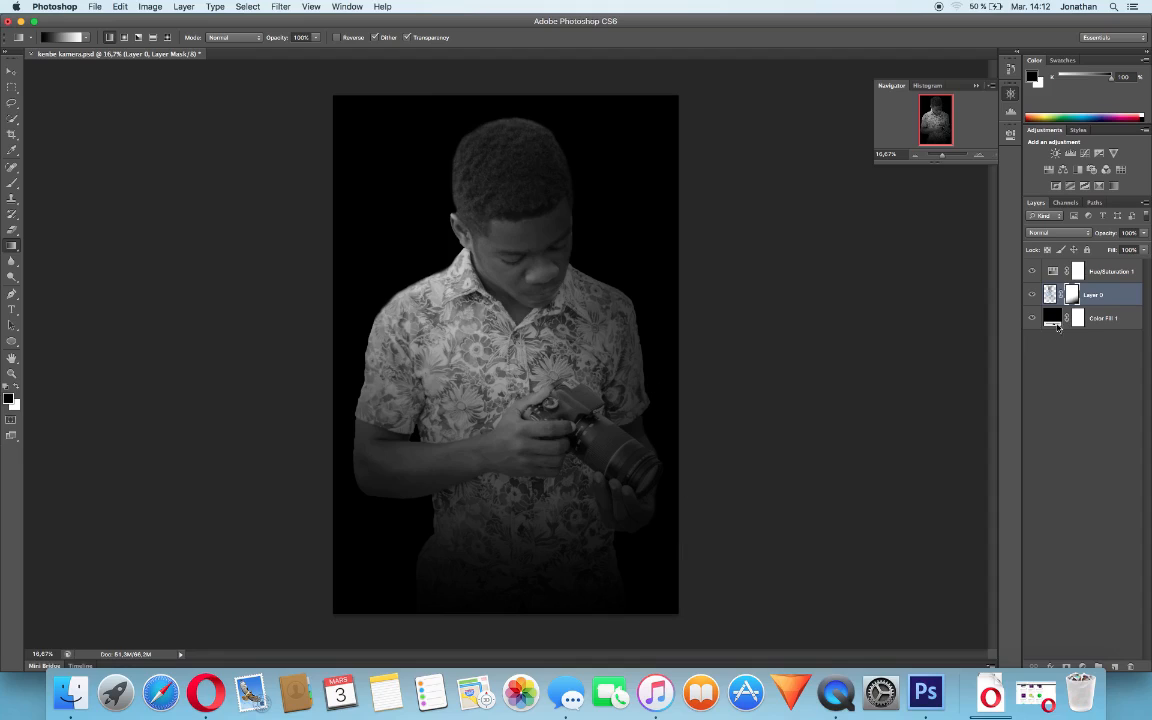
right_click(1073, 296)
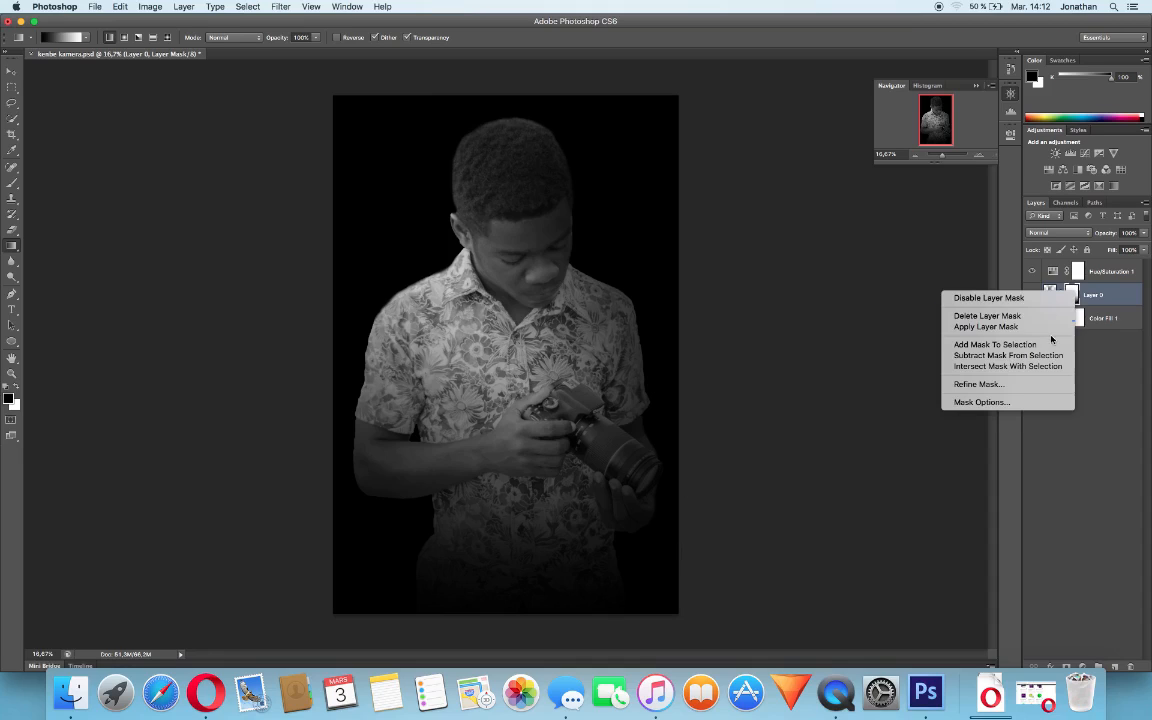
left_click(966, 325)
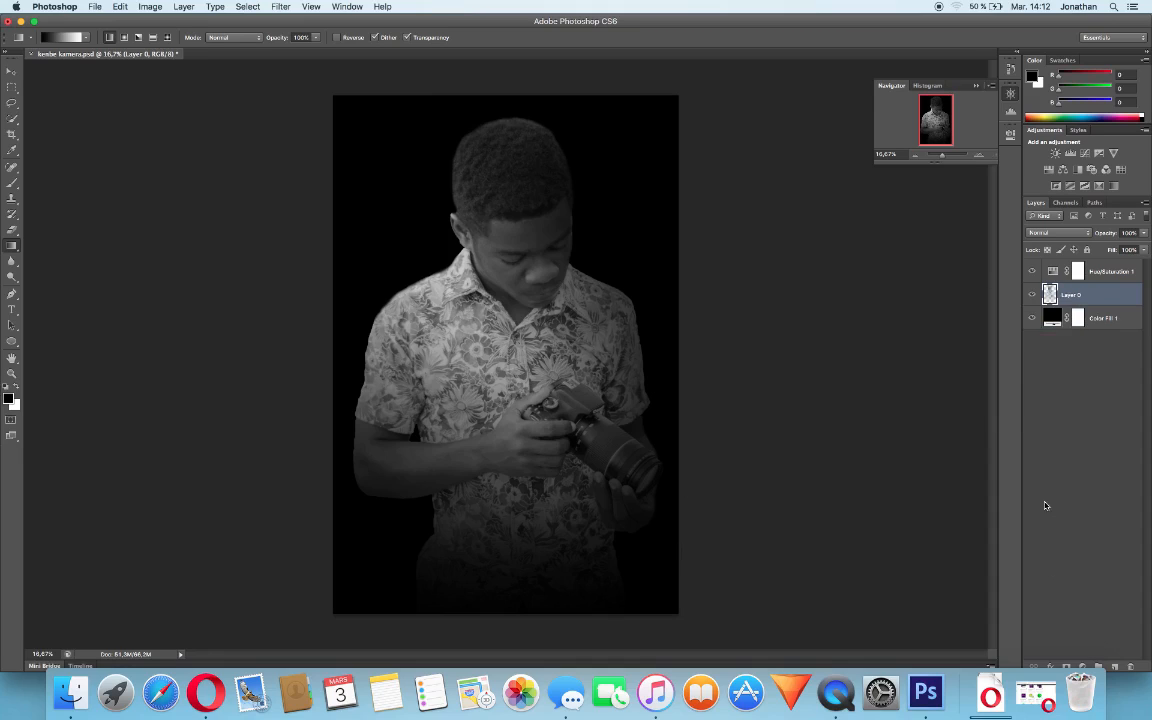
Step: Try linear gradients on a new Layer 0 mask inward from the upper corner and both sides of the figure, and delete the mask
left_click(1066, 668)
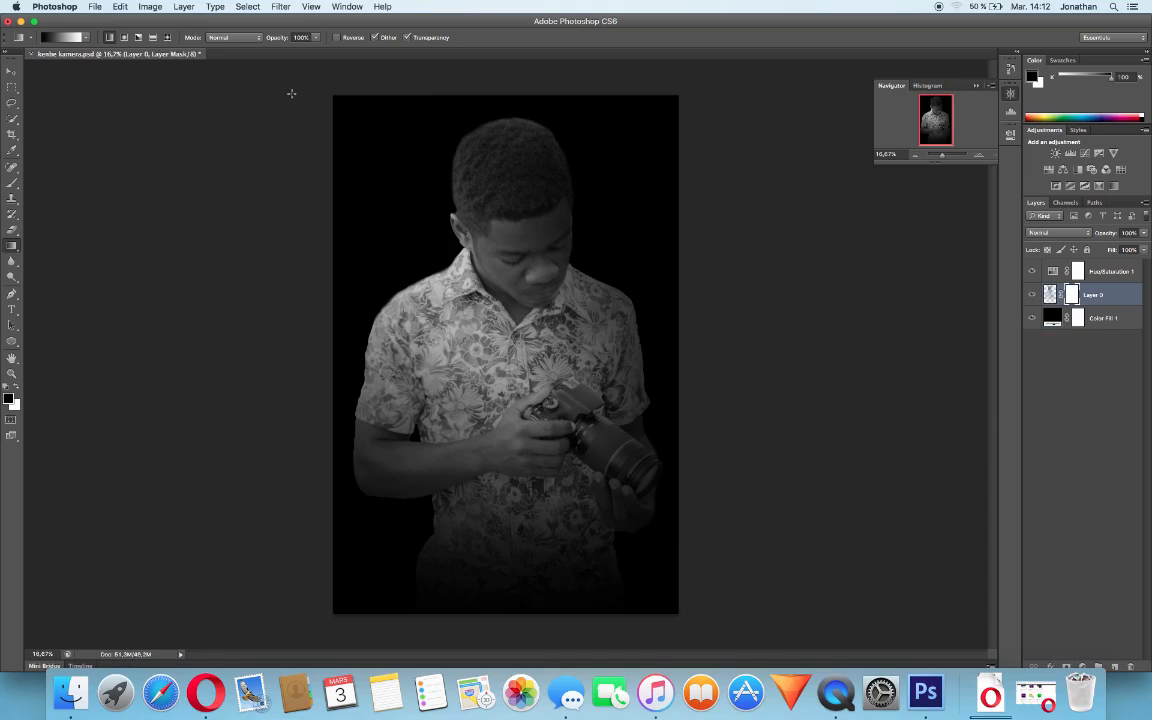
left_click_drag(291, 95, 434, 357)
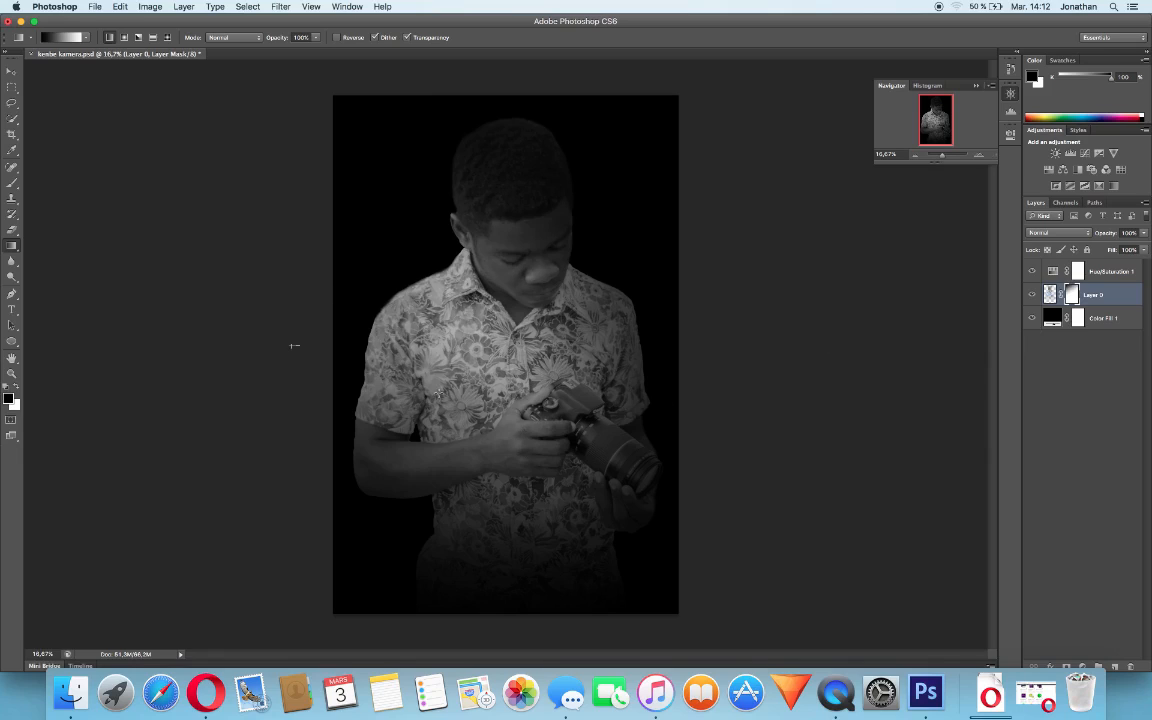
left_click_drag(290, 342, 380, 373)
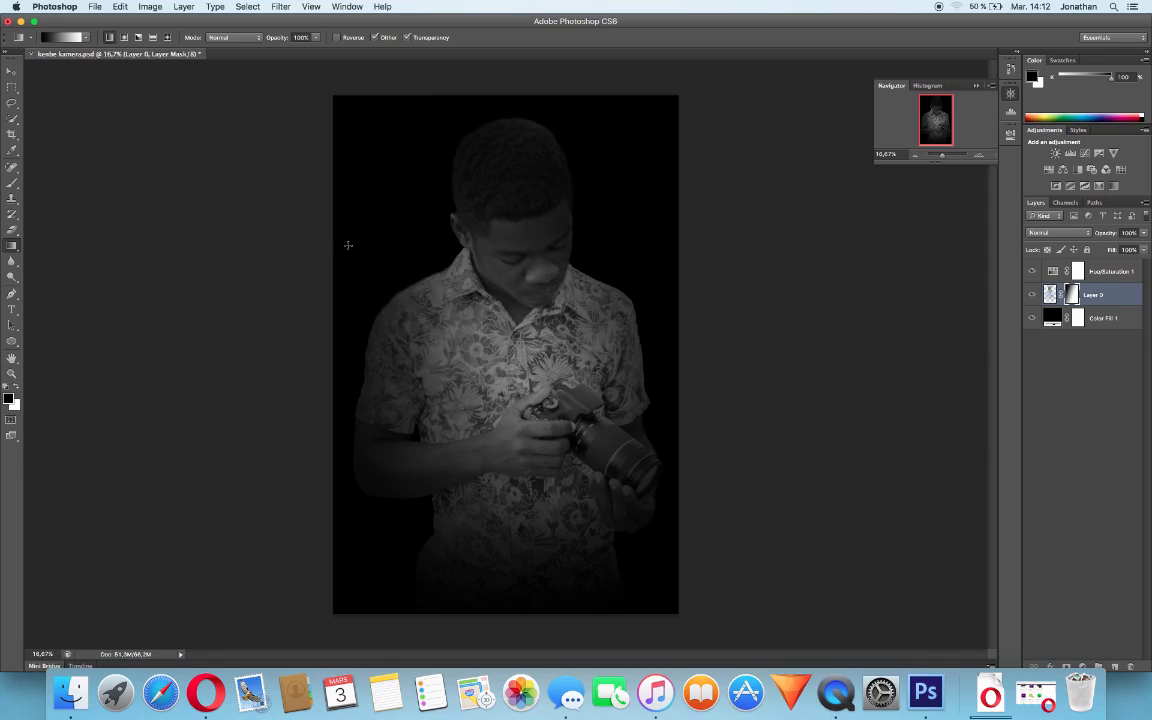
left_click_drag(648, 328, 477, 333)
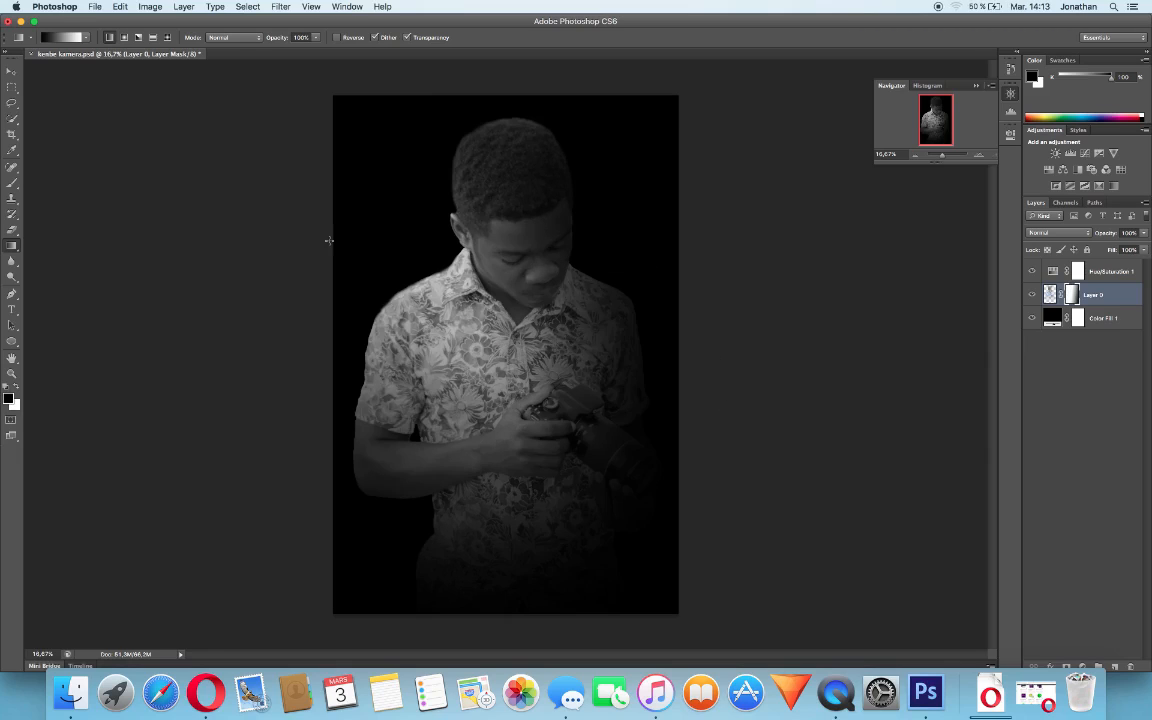
right_click(1068, 289)
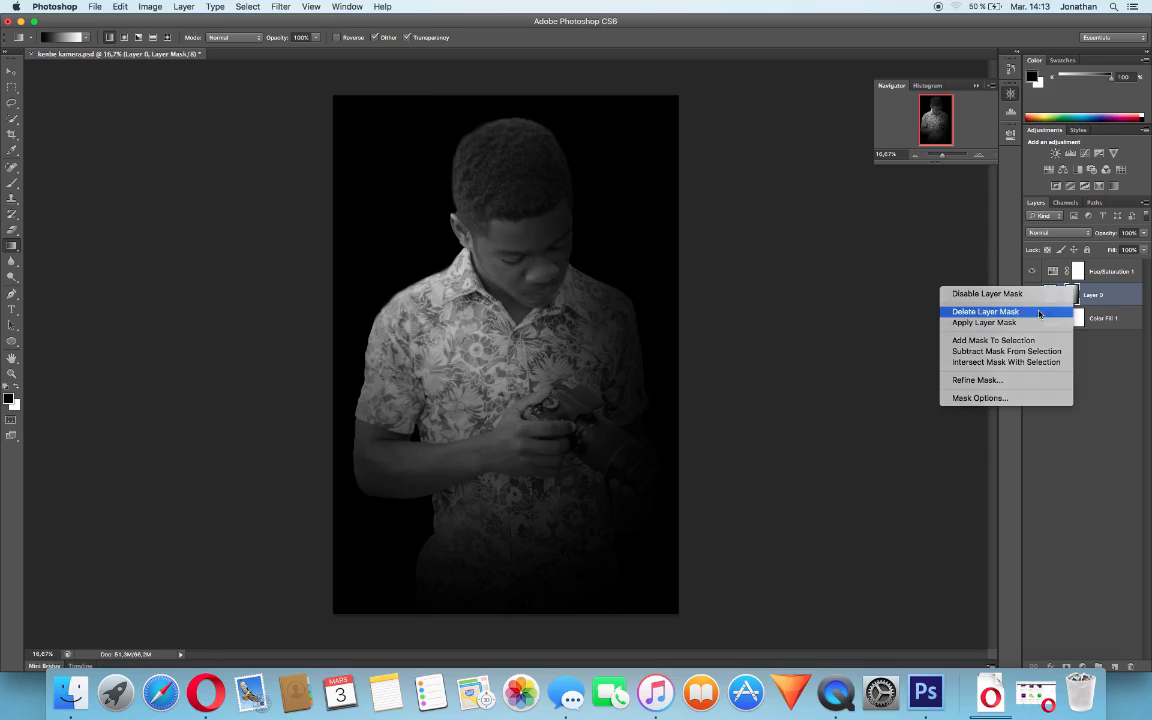
left_click(1039, 313)
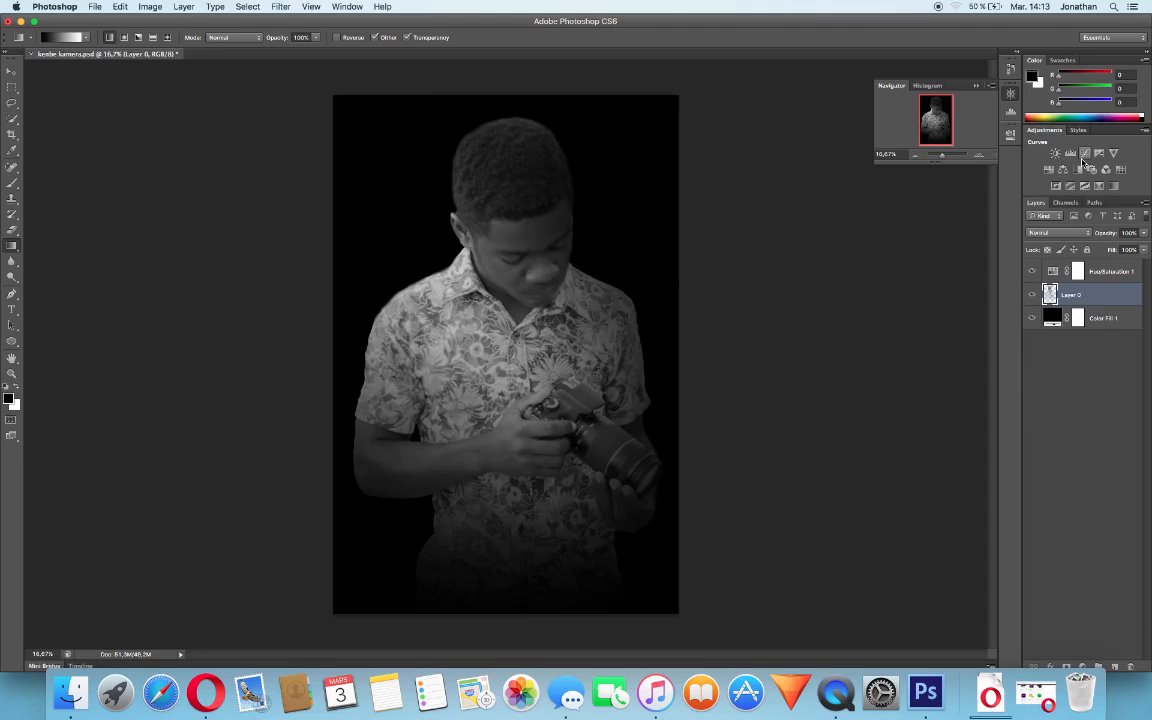
Step: Add a Curves adjustment above Layer 0 and pull the shadow part of the RGB curve slightly down
left_click(1085, 153)
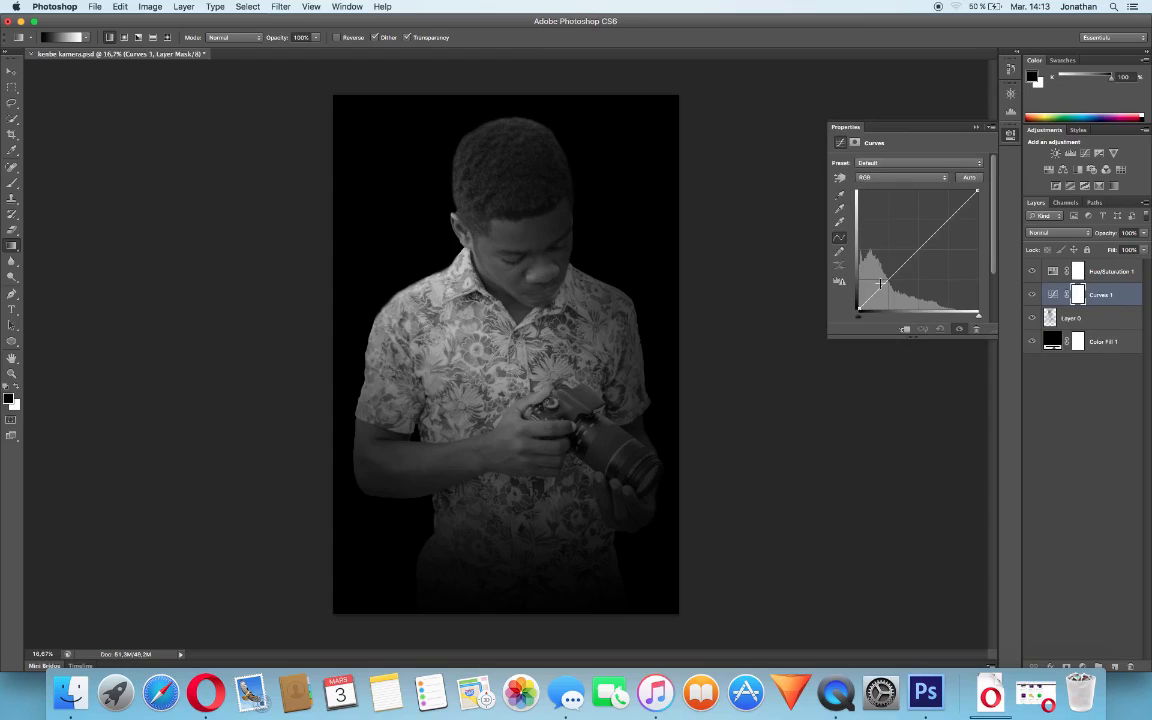
left_click_drag(880, 284, 883, 295)
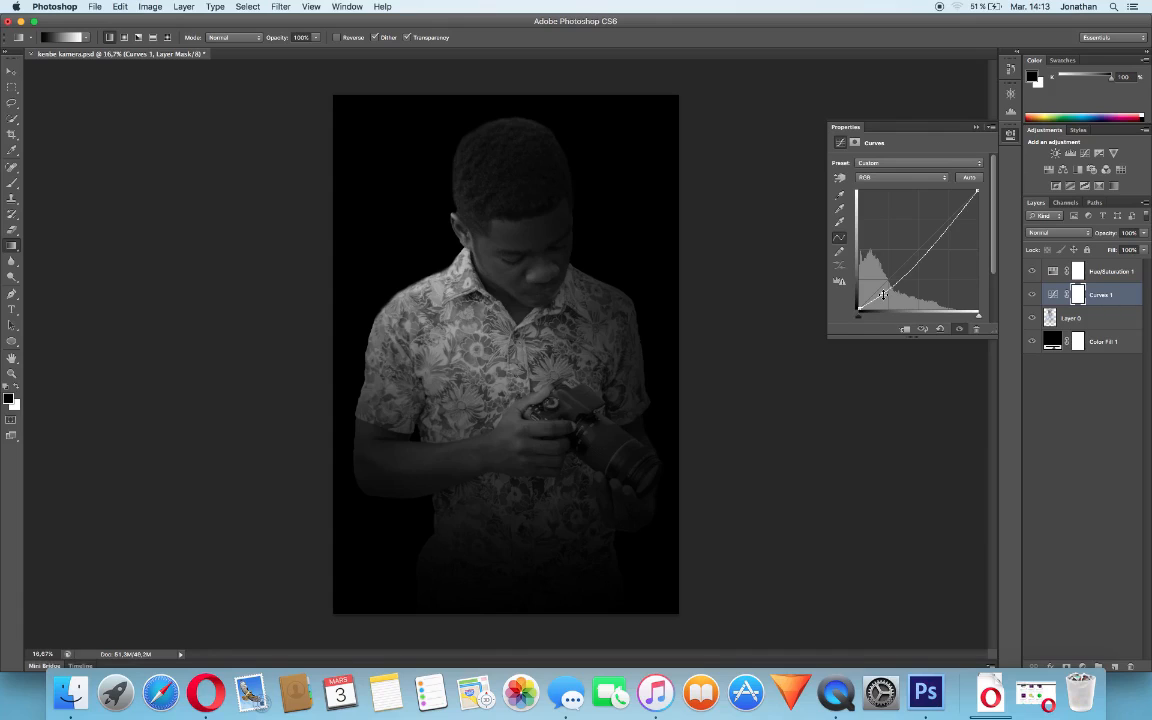
left_click(975, 129)
Step: Add a Brightness/Contrast adjustment directly above Layer 0 and set its brightness to -24
left_click(1087, 319)
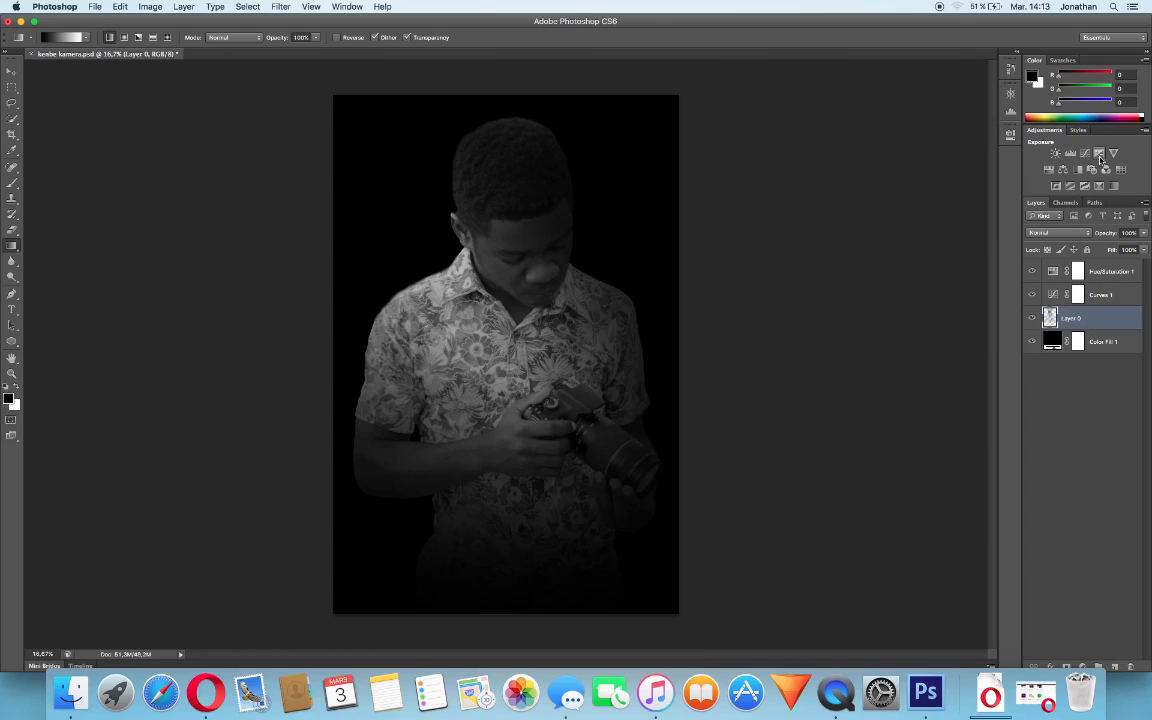
left_click(1055, 152)
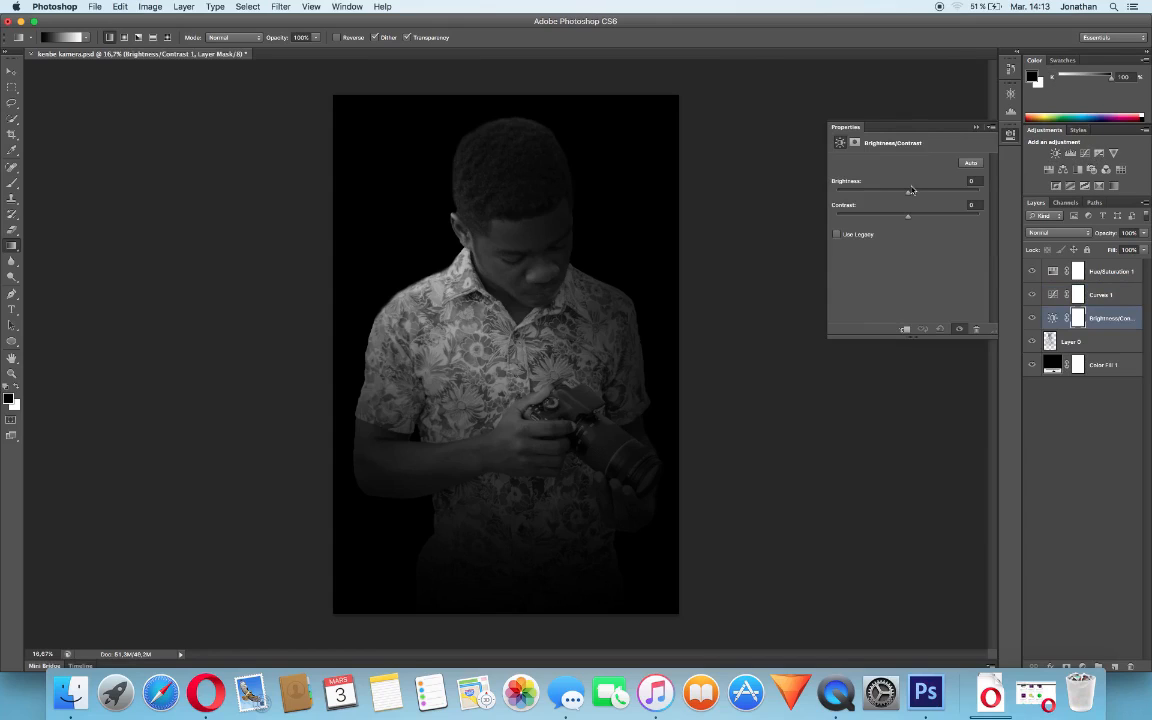
left_click_drag(900, 197, 893, 197)
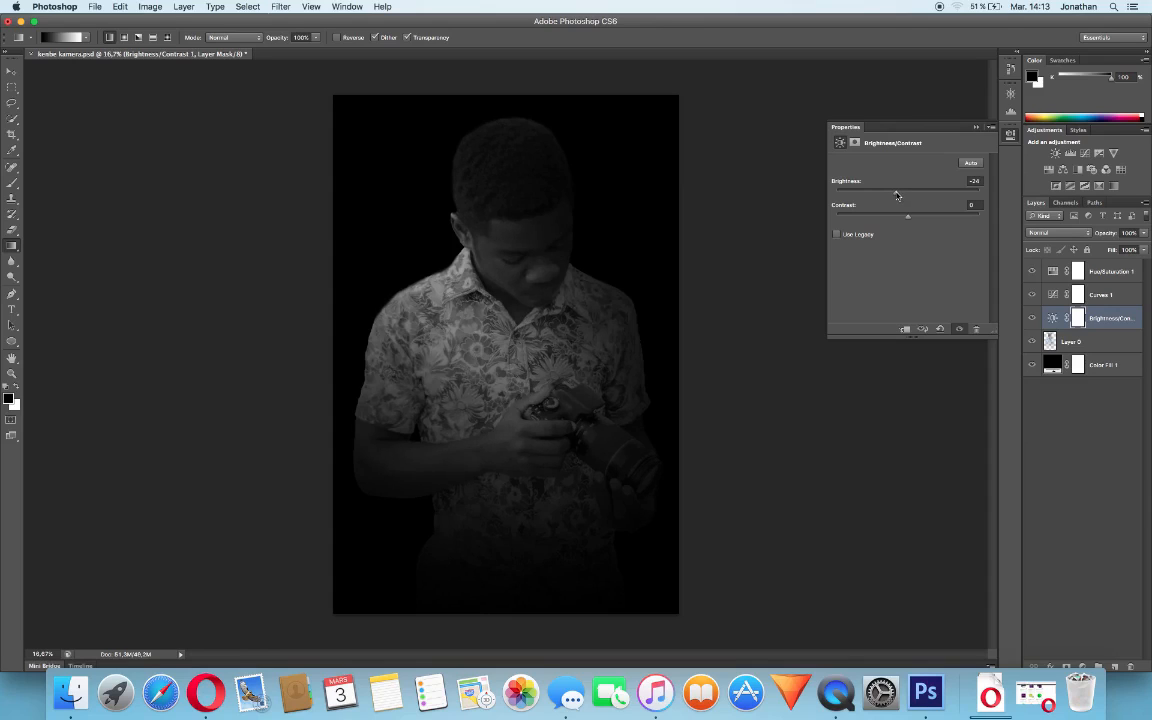
left_click(977, 128)
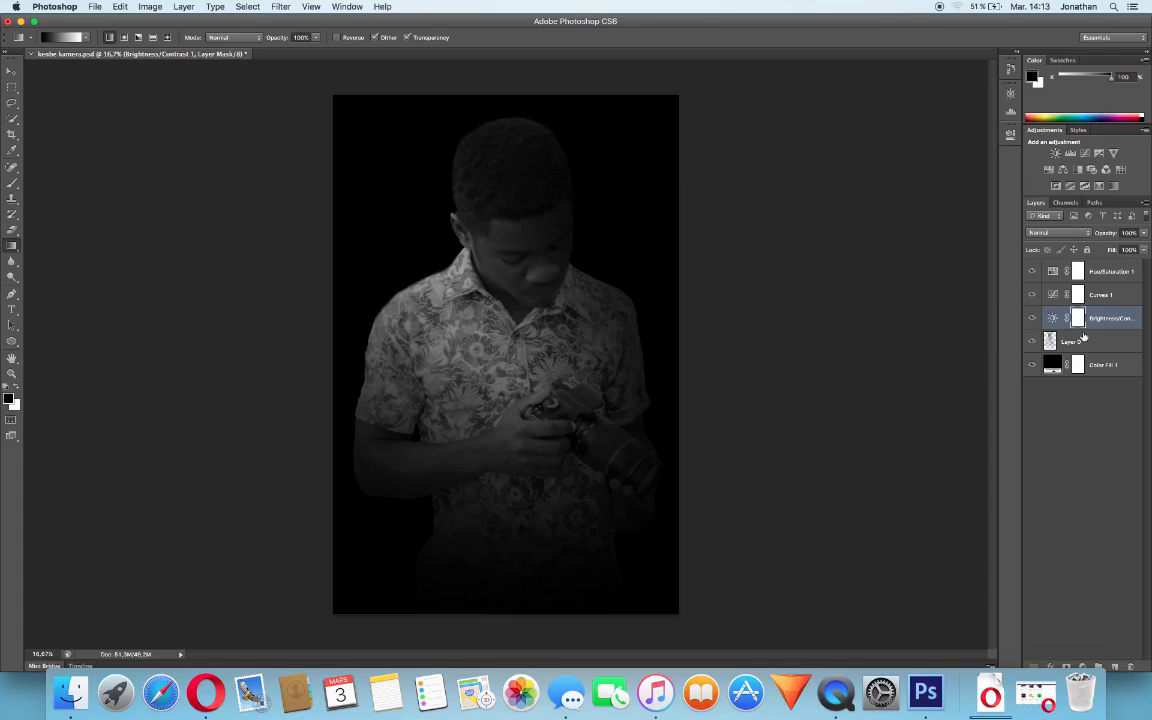
Step: In the Hue/Saturation 1 adjustment, return the Master saturation to neutral and set the Reds to saturation -100 and lightness +100
double_click(1053, 279)
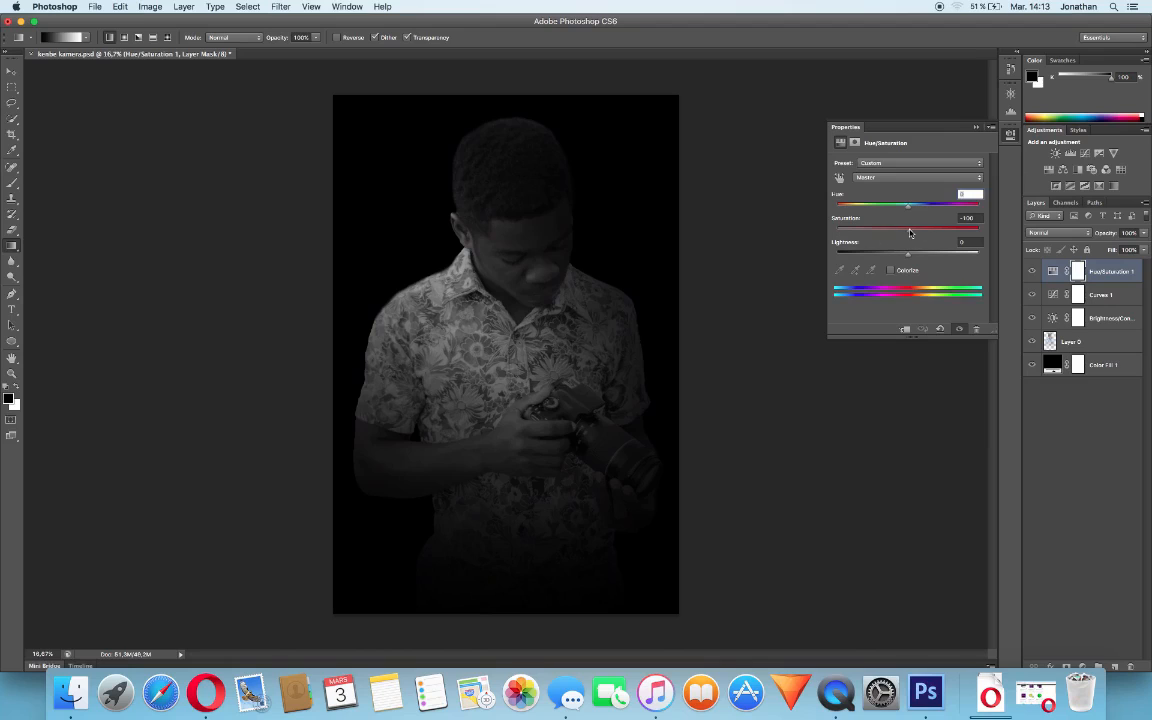
left_click_drag(836, 229, 909, 229)
left_click(900, 177)
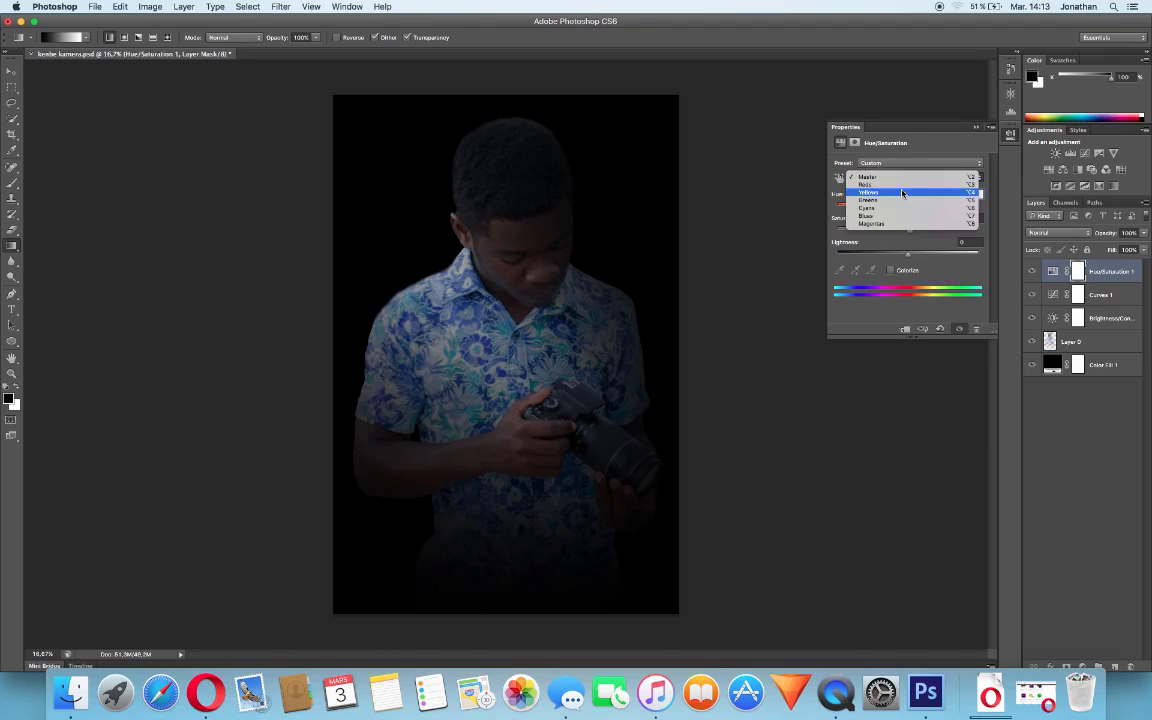
left_click(902, 185)
left_click_drag(908, 229, 837, 229)
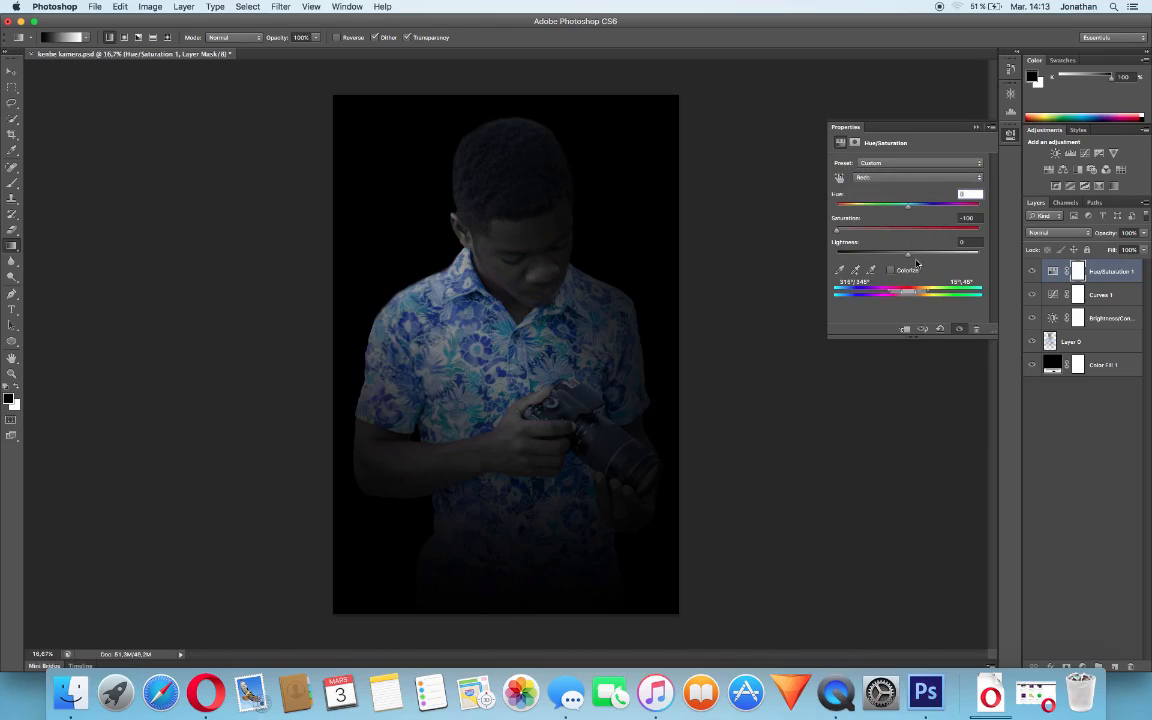
left_click(940, 257)
left_click_drag(946, 258, 980, 256)
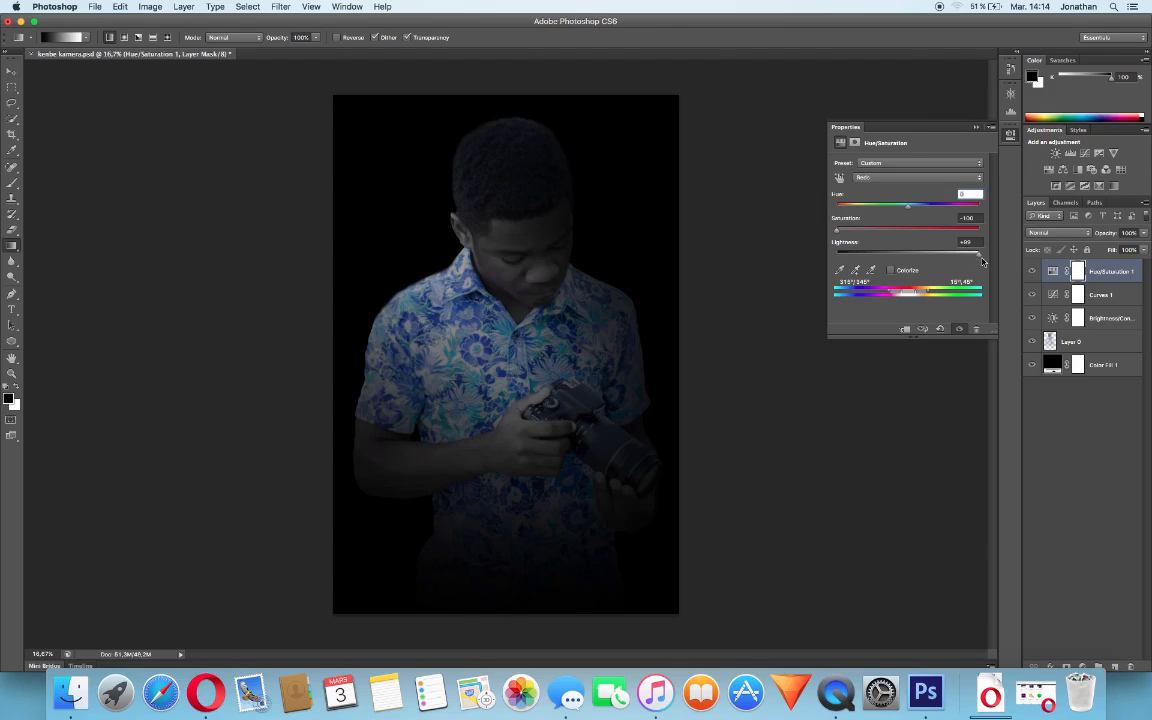
Step: Set the saturation of the Yellows and the Greens to -100 in the Hue/Saturation adjustment
left_click(927, 180)
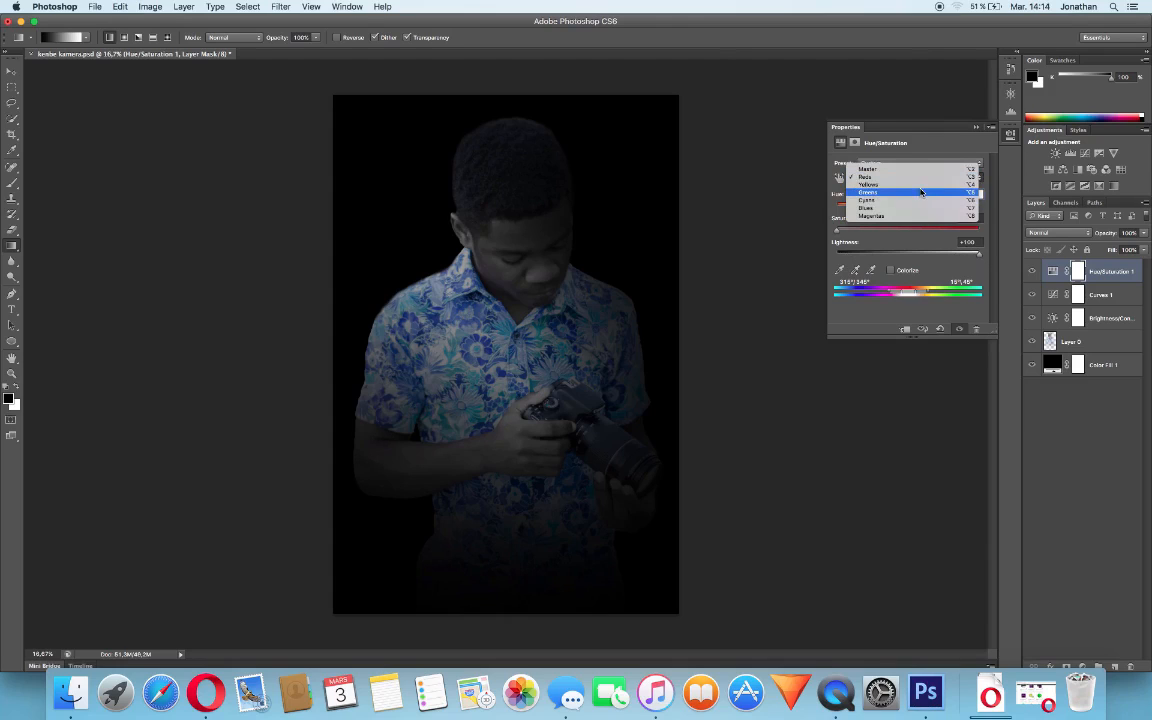
left_click(910, 184)
left_click_drag(907, 229, 830, 232)
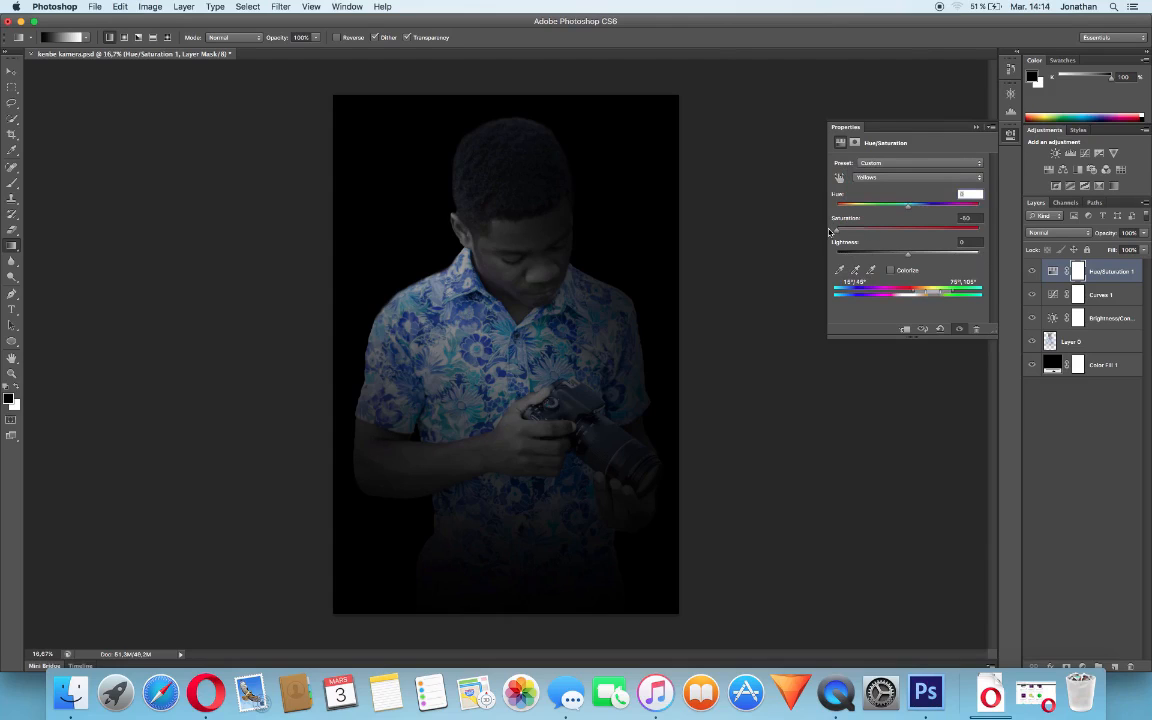
left_click(912, 177)
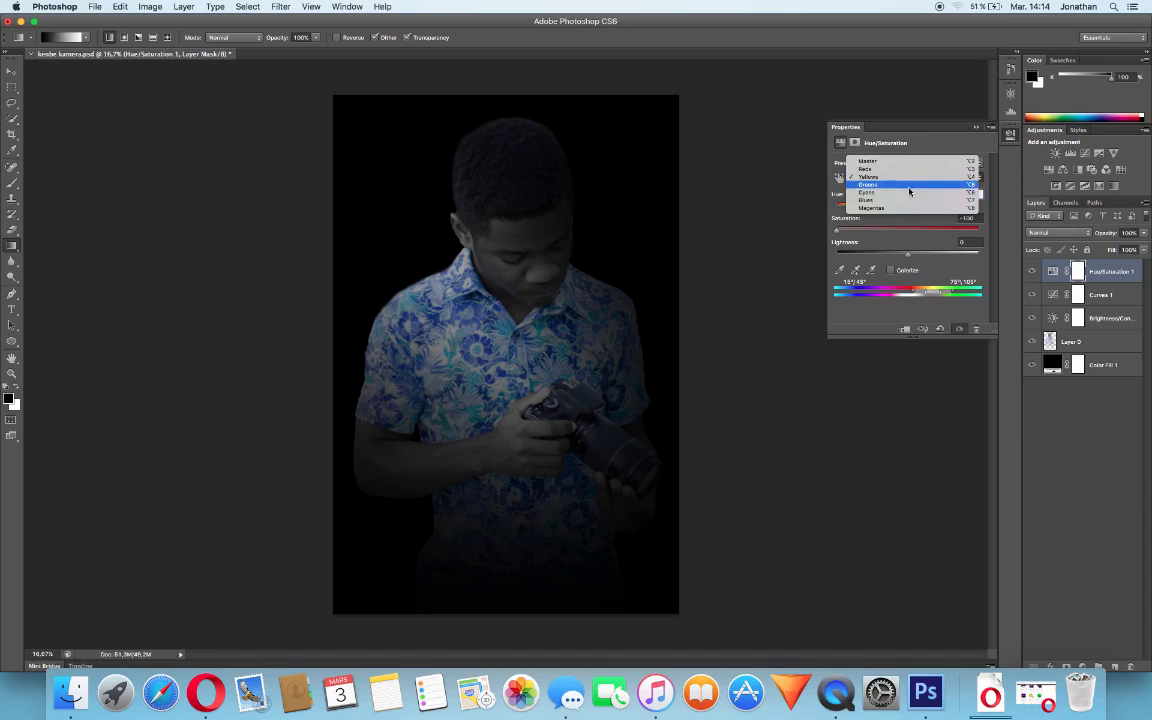
left_click(890, 188)
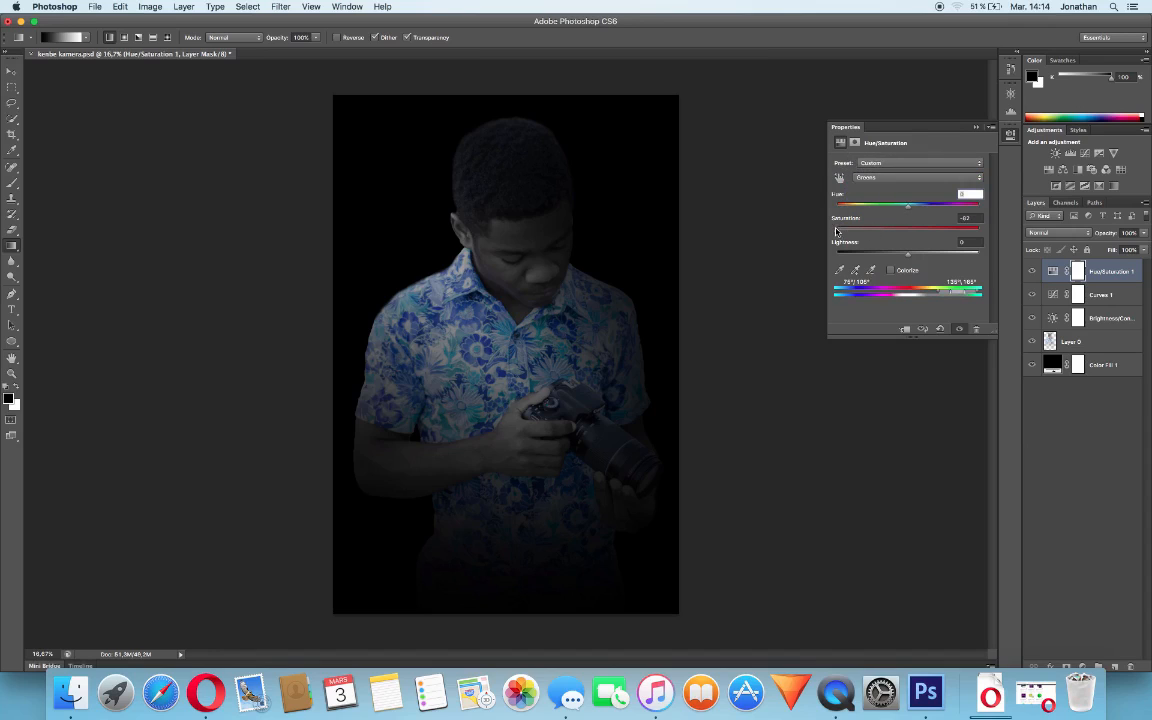
Step: Set the saturation of the Blues and the Magentas to -100 in the Hue/Saturation adjustment
left_click(904, 177)
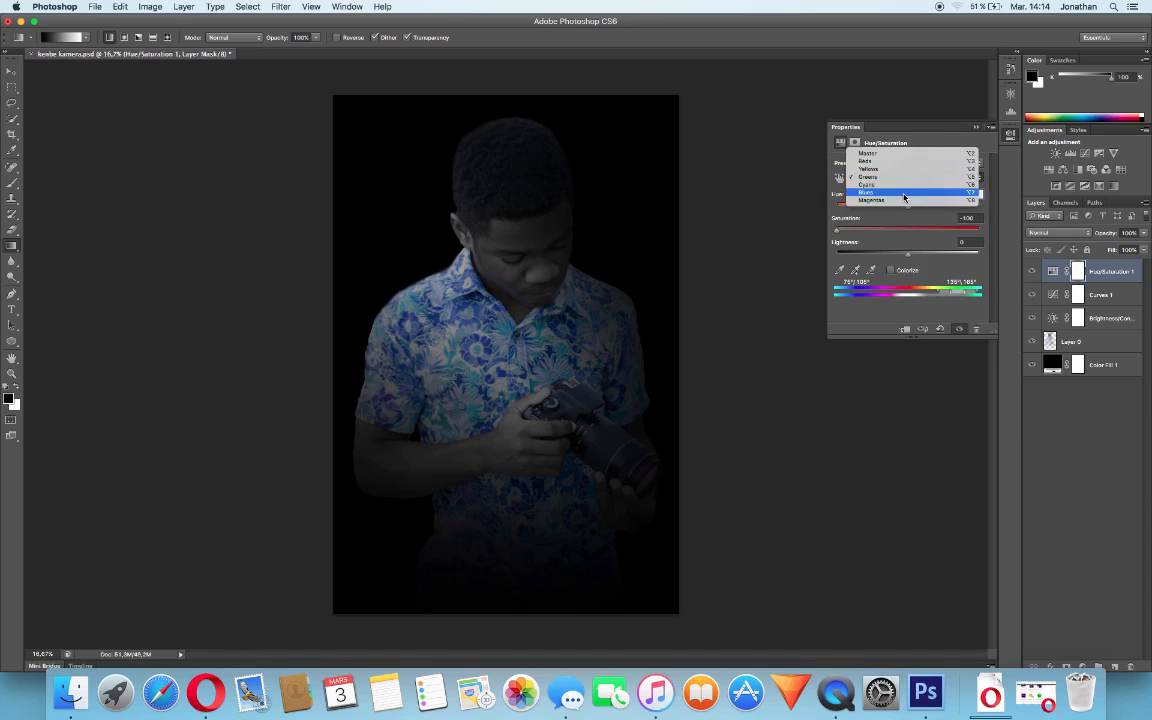
left_click(904, 197)
left_click(902, 180)
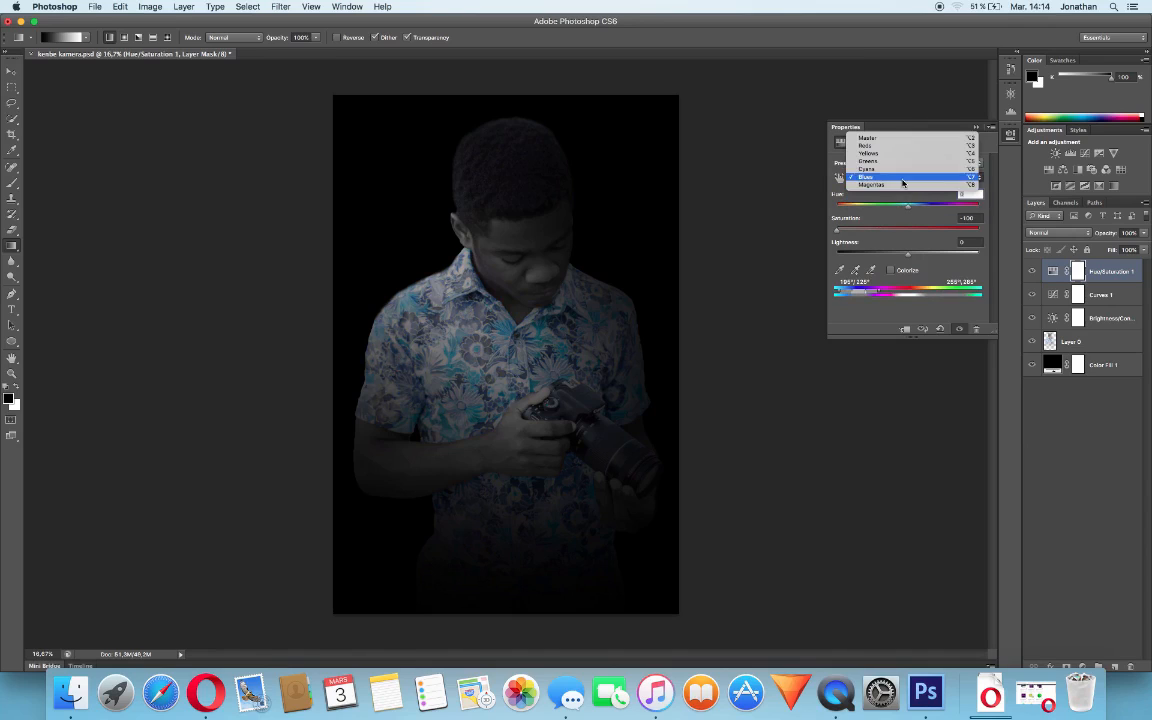
left_click(900, 185)
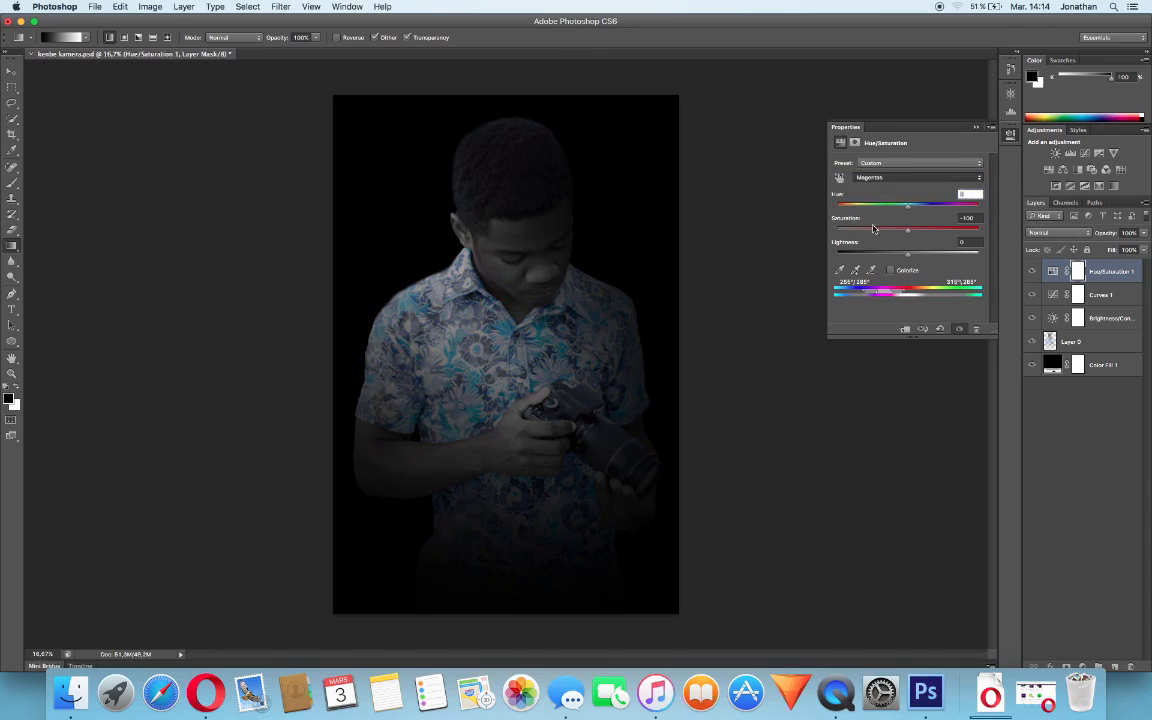
Step: Set the saturation of the Cyans to -100 to remove the remaining colour from the shirt
left_click(900, 178)
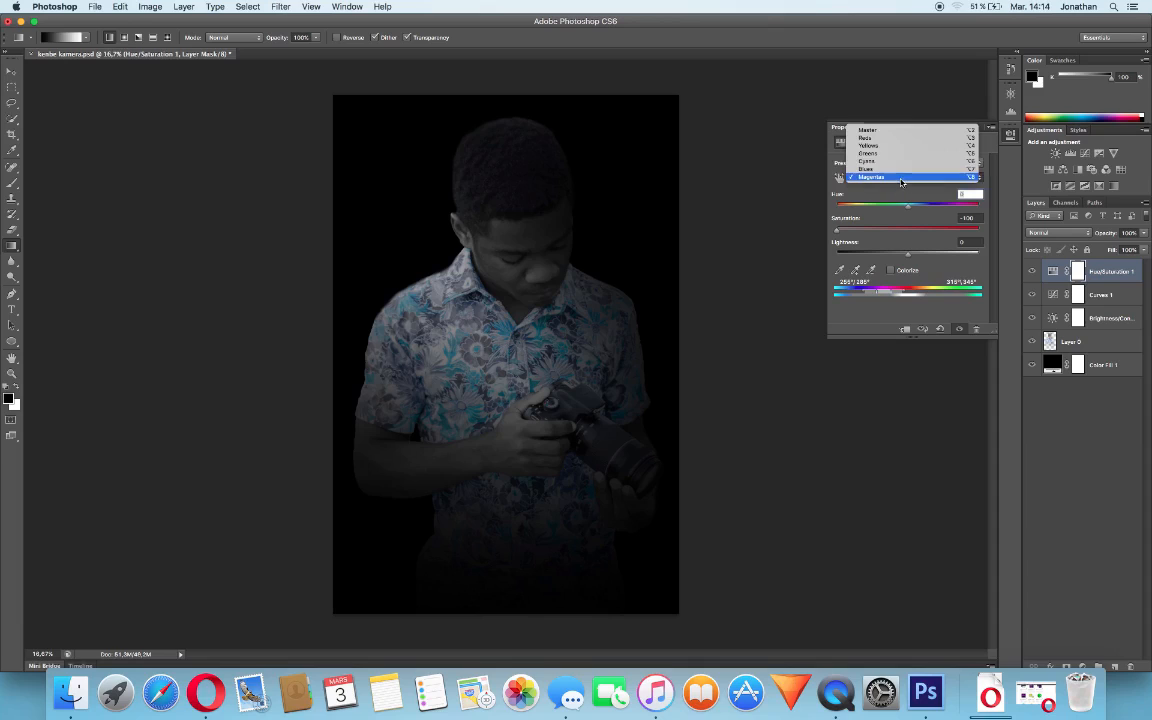
left_click(895, 161)
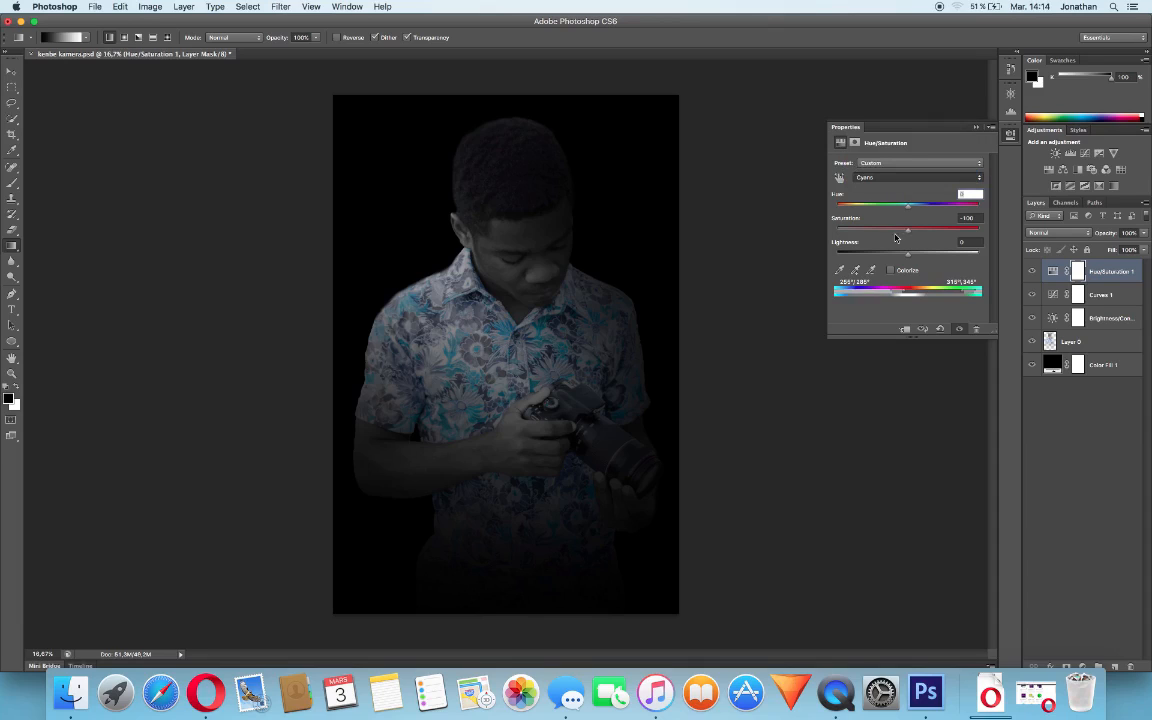
left_click_drag(907, 230, 832, 230)
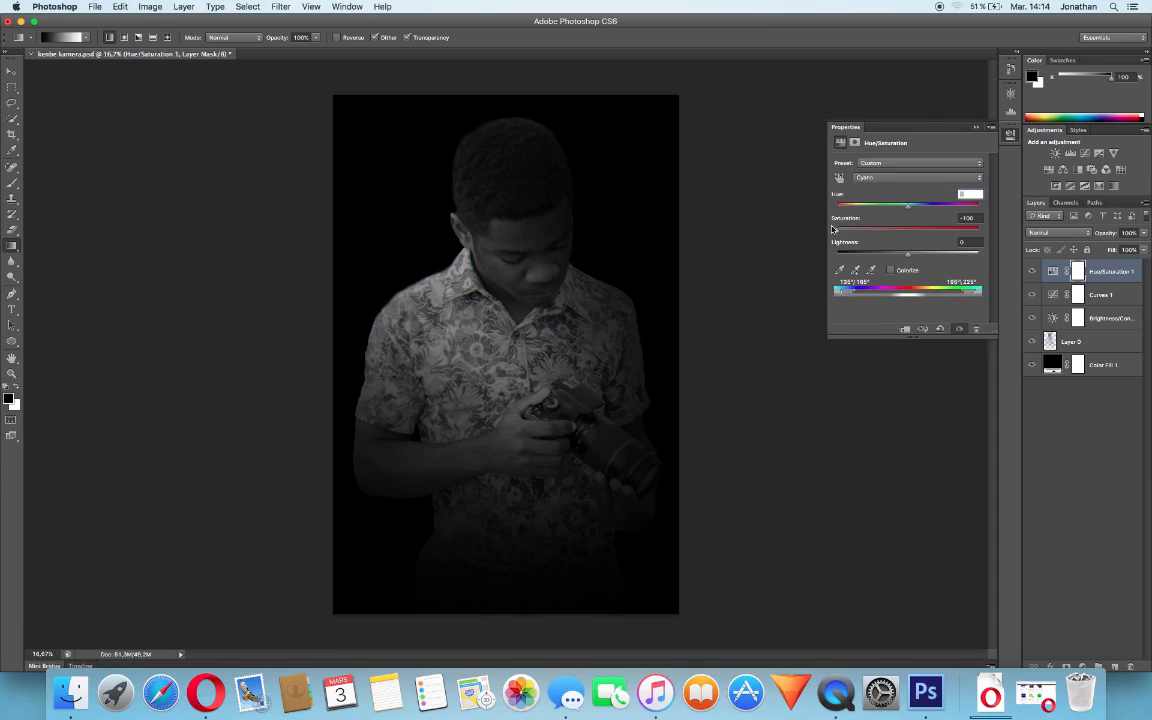
Step: Set the lightness of the Reds to +57 in the Hue/Saturation adjustment and collapse its properties
left_click(893, 177)
left_click(885, 156)
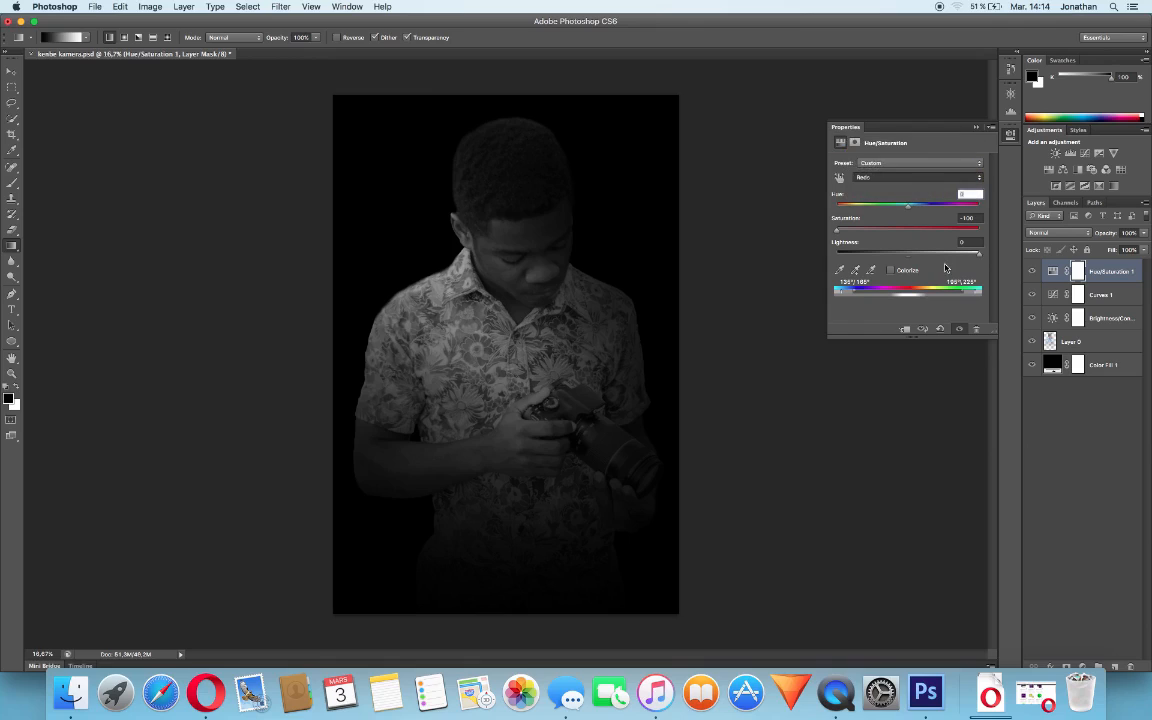
left_click_drag(907, 253, 980, 253)
left_click(950, 254)
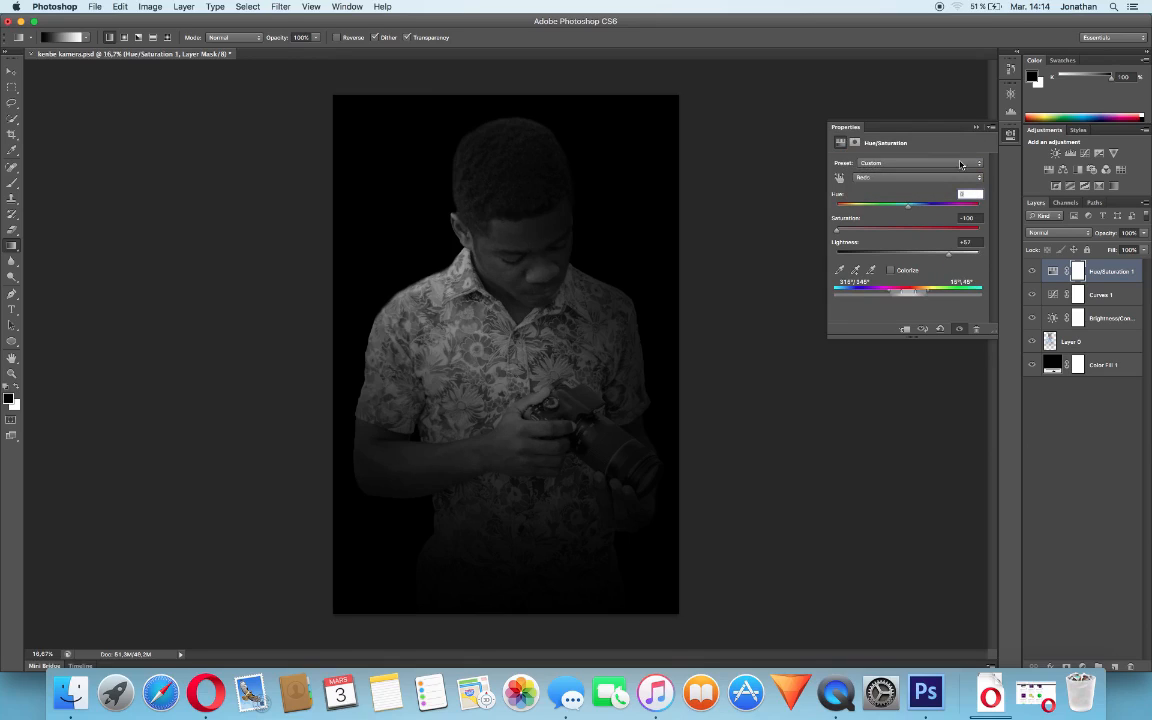
left_click(976, 127)
Step: Examine the portrait's face, shirt and camera up close at 33.33% and return to the full view at 16.67%
left_click(1011, 93)
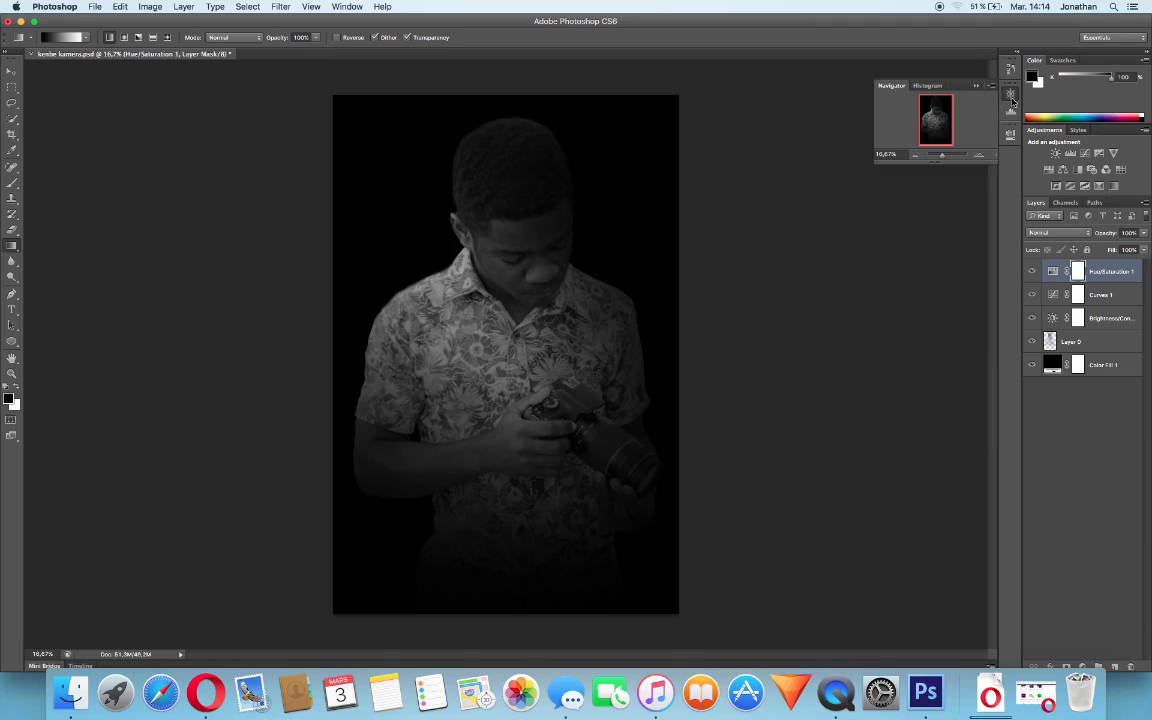
left_click(979, 157)
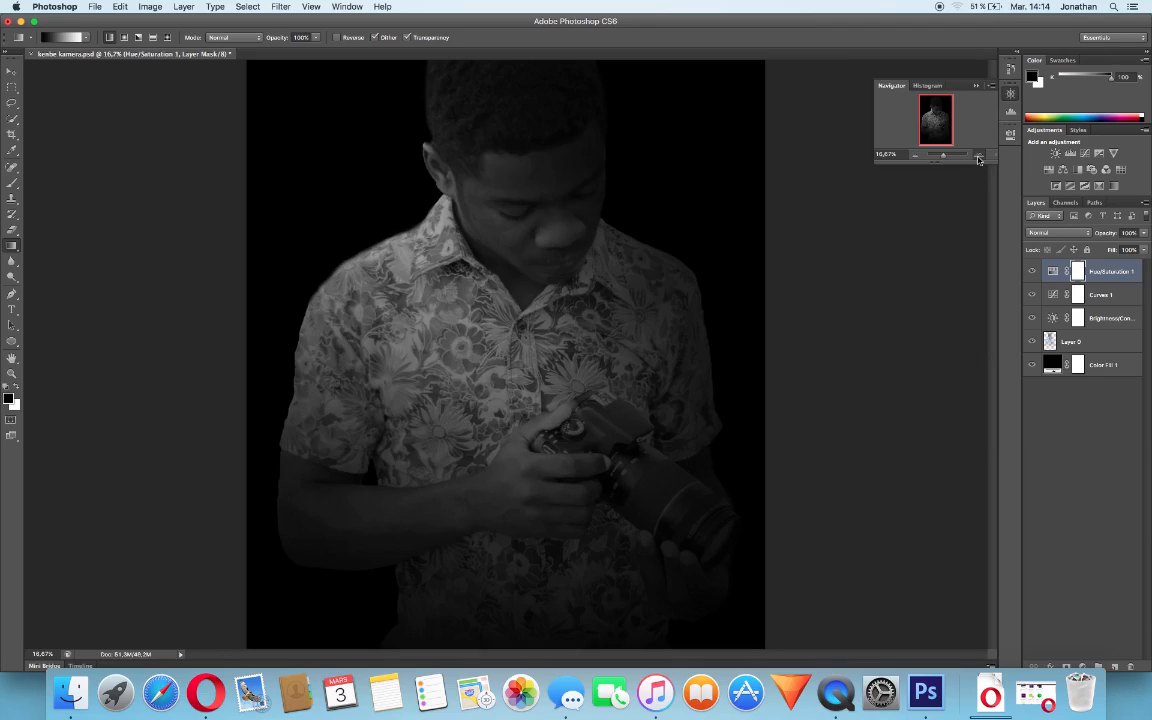
left_click(979, 157)
left_click(979, 157)
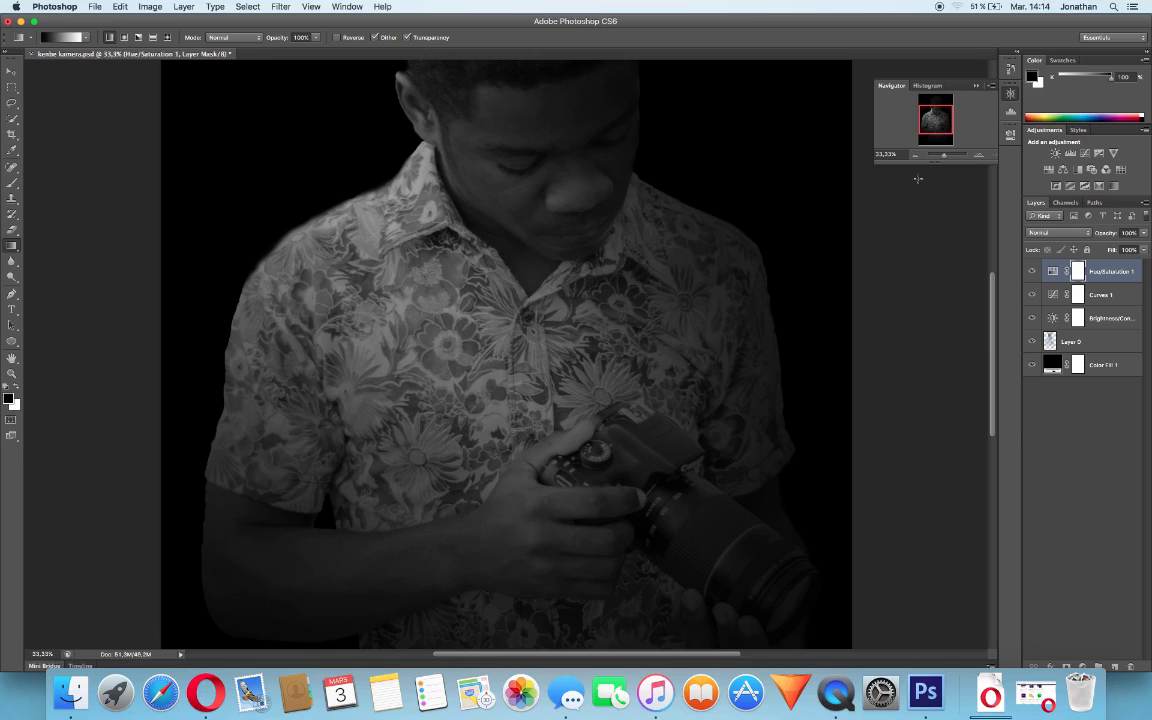
left_click(915, 157)
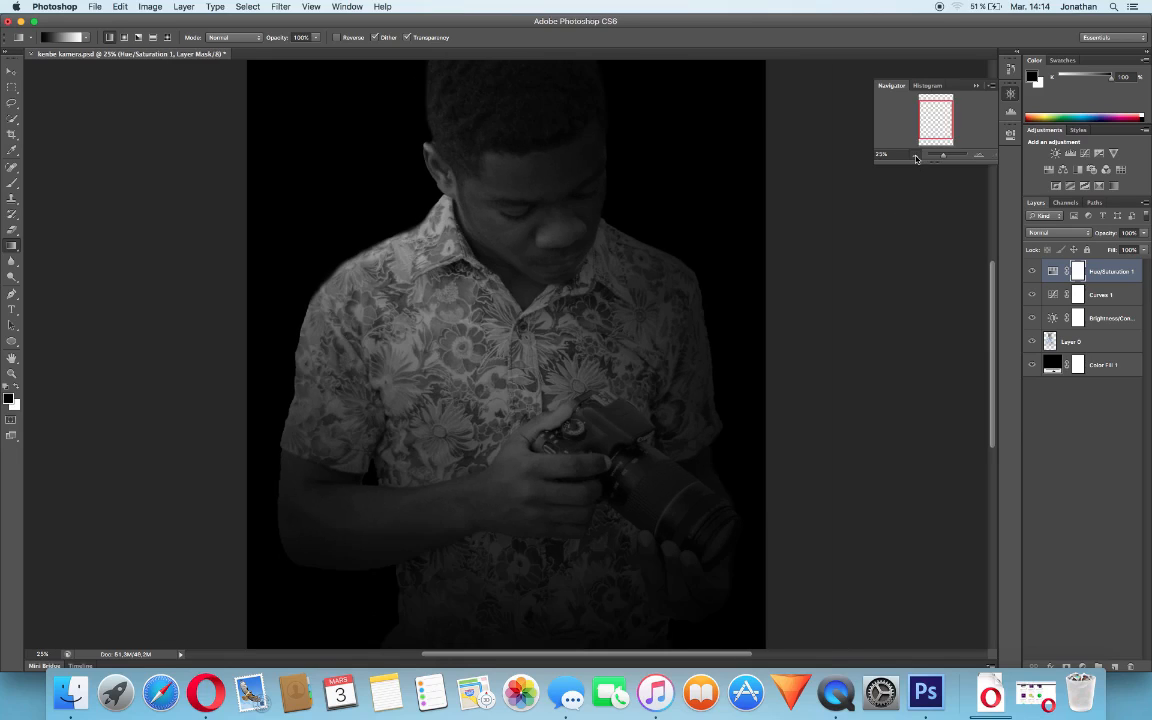
left_click(915, 157)
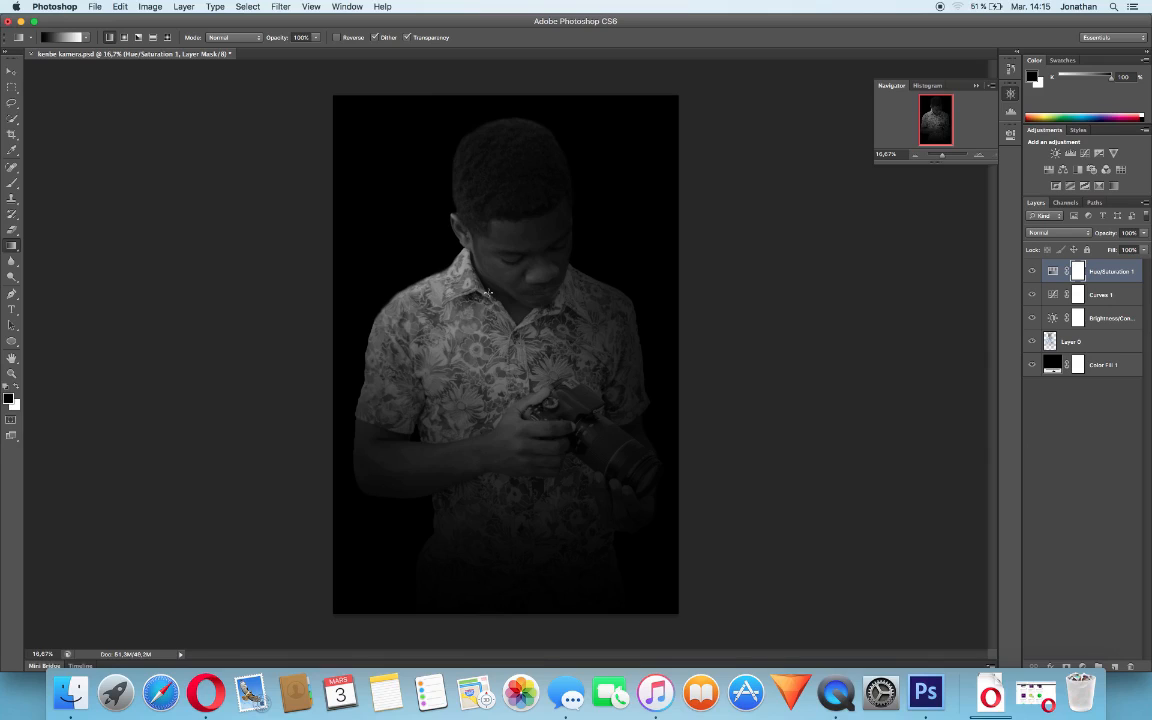
Step: Save a JPEG copy as kenbe kamera.jpg in the moi folder, replacing the existing file, with quality 12 (Maximum) and Baseline ("Standard") format
key("super+shift+s")
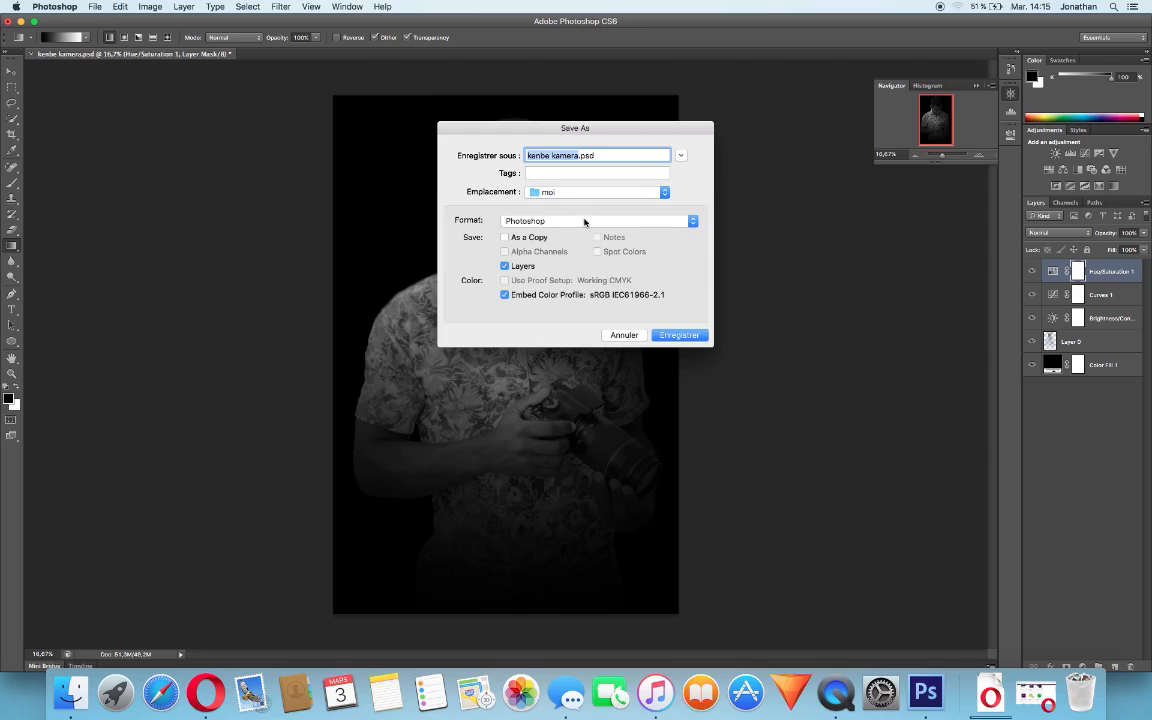
left_click(689, 228)
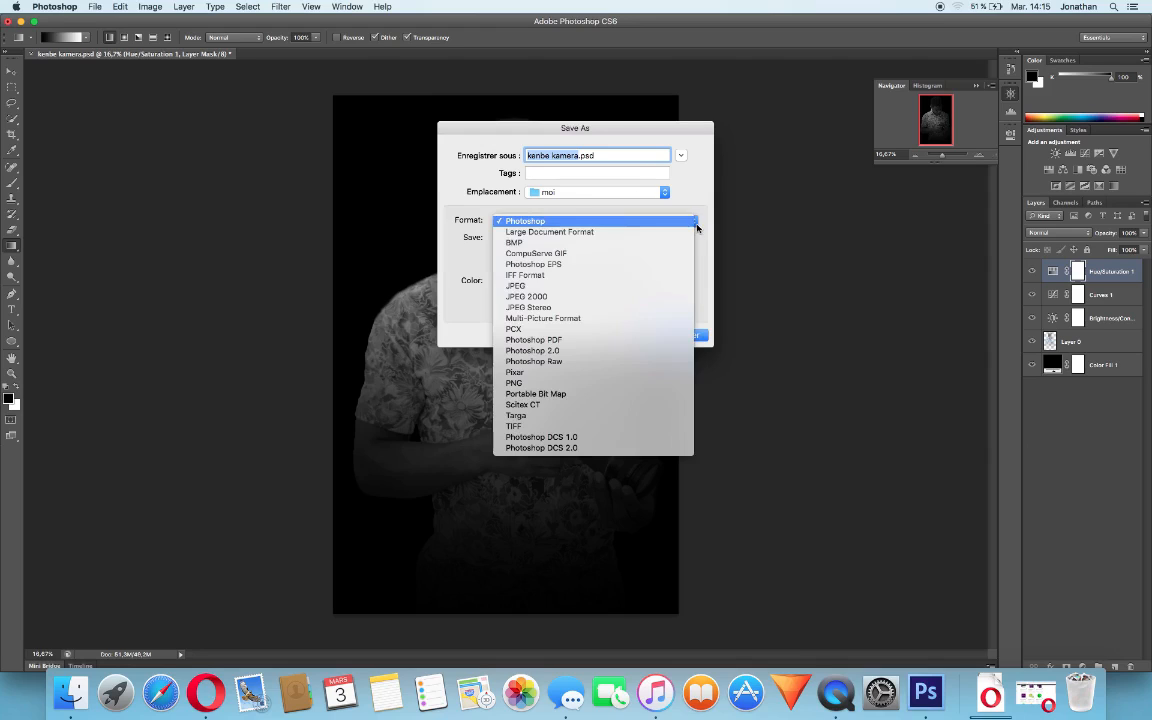
left_click(613, 288)
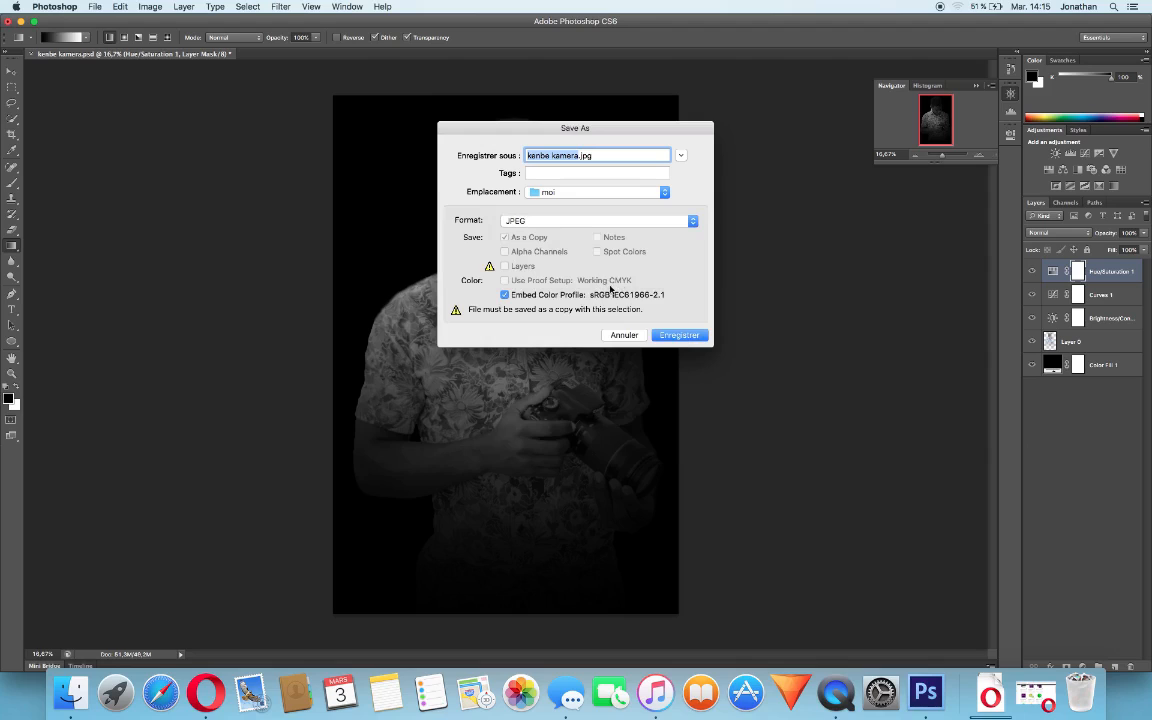
left_click(666, 336)
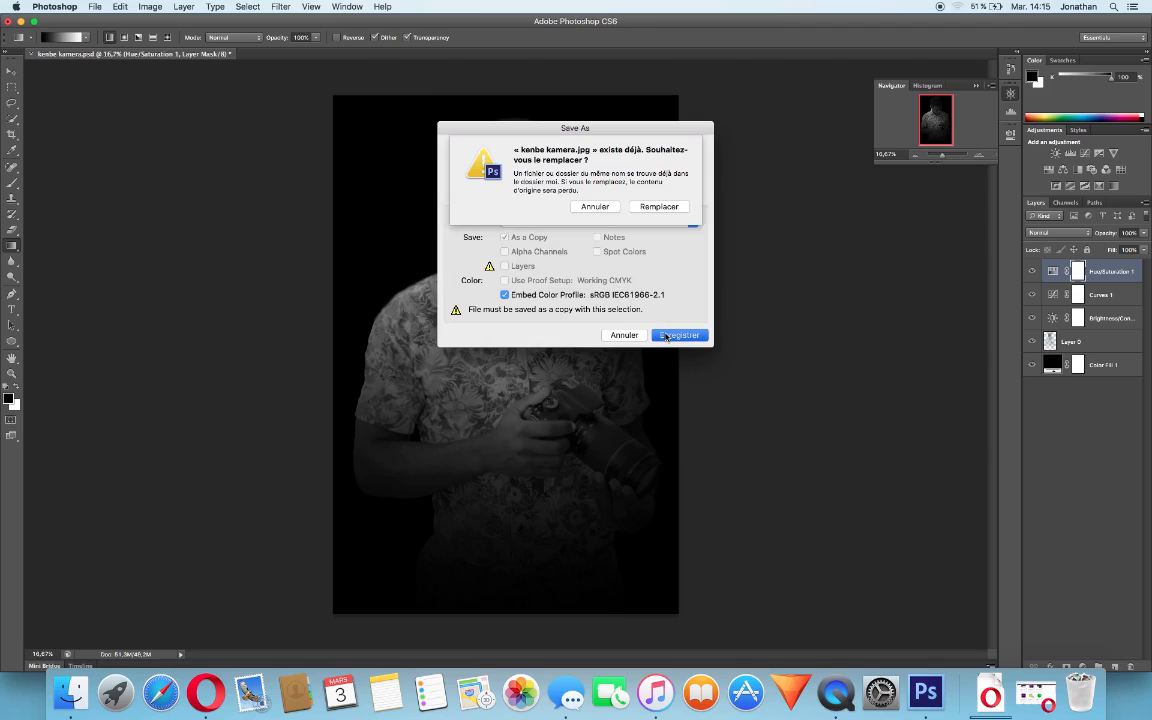
left_click(659, 208)
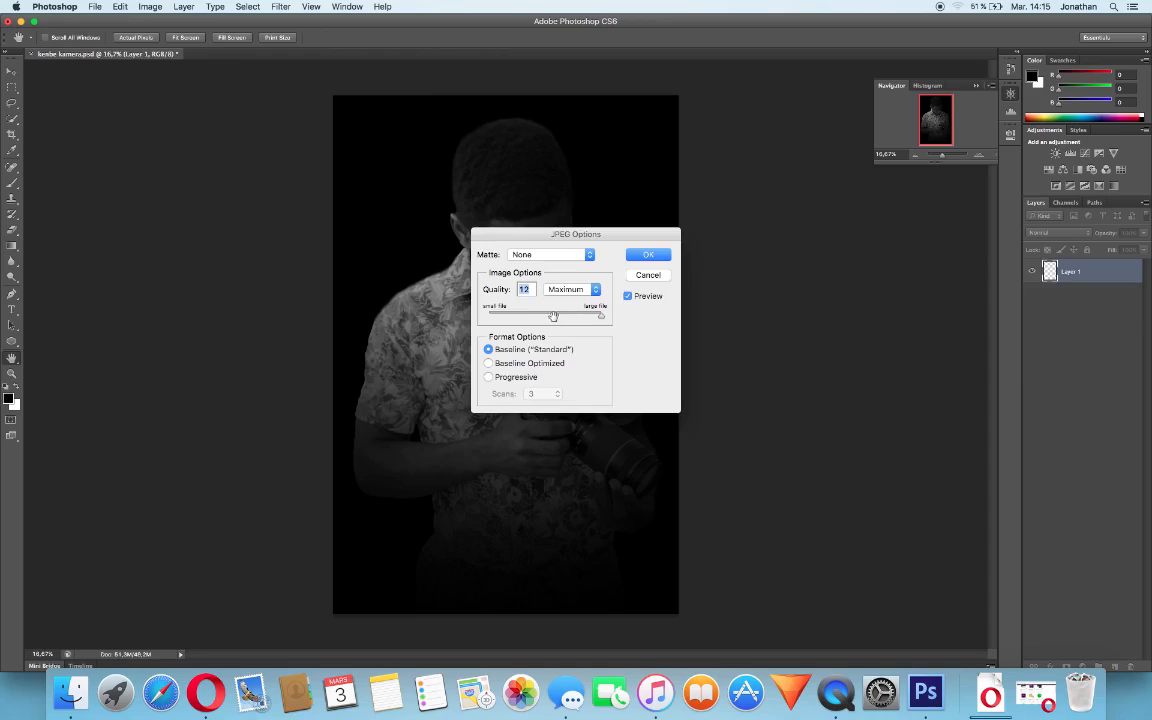
left_click(533, 313)
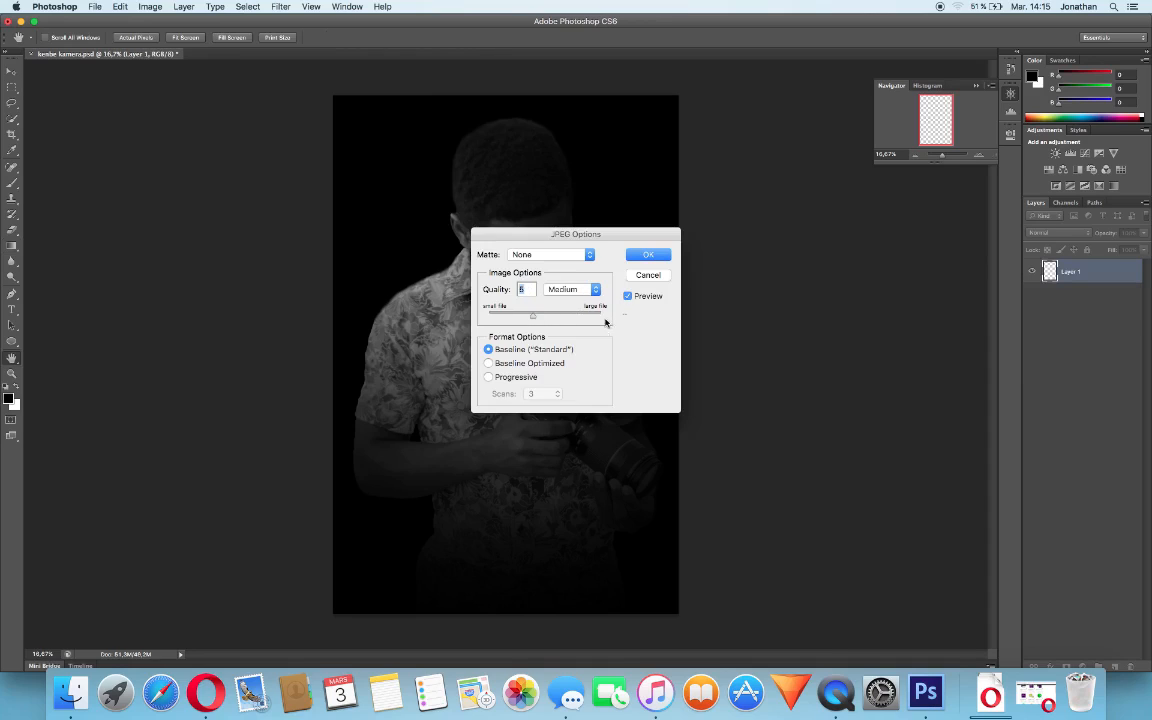
left_click(601, 315)
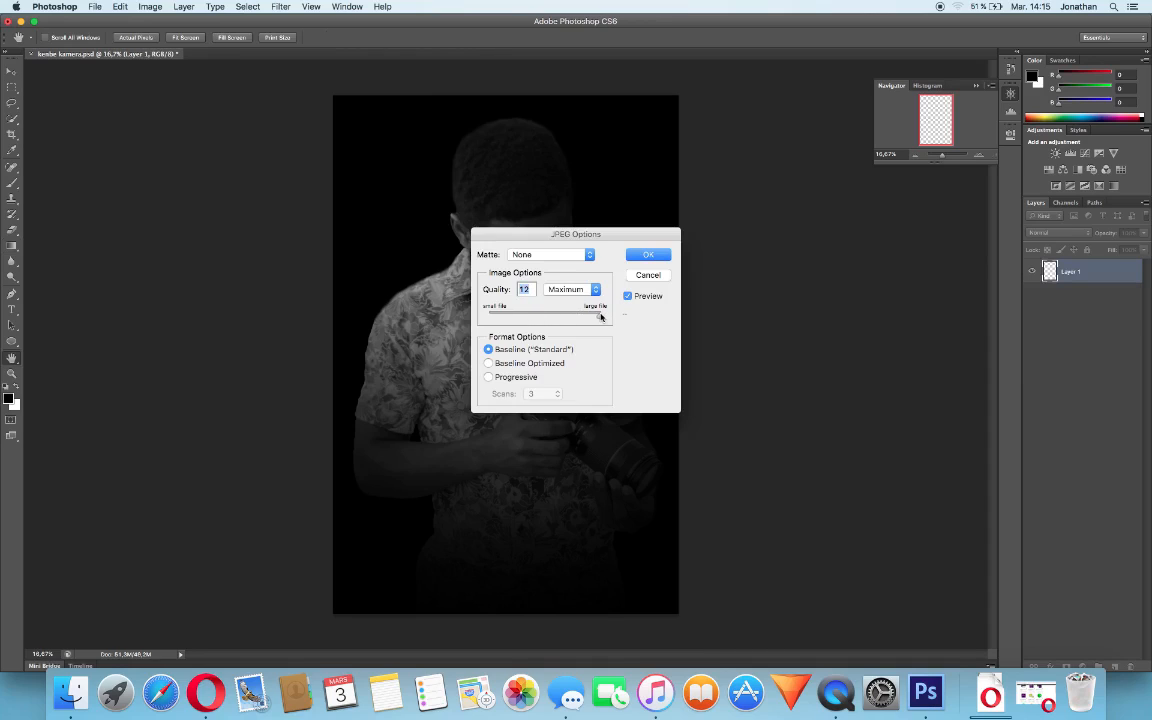
left_click(646, 256)
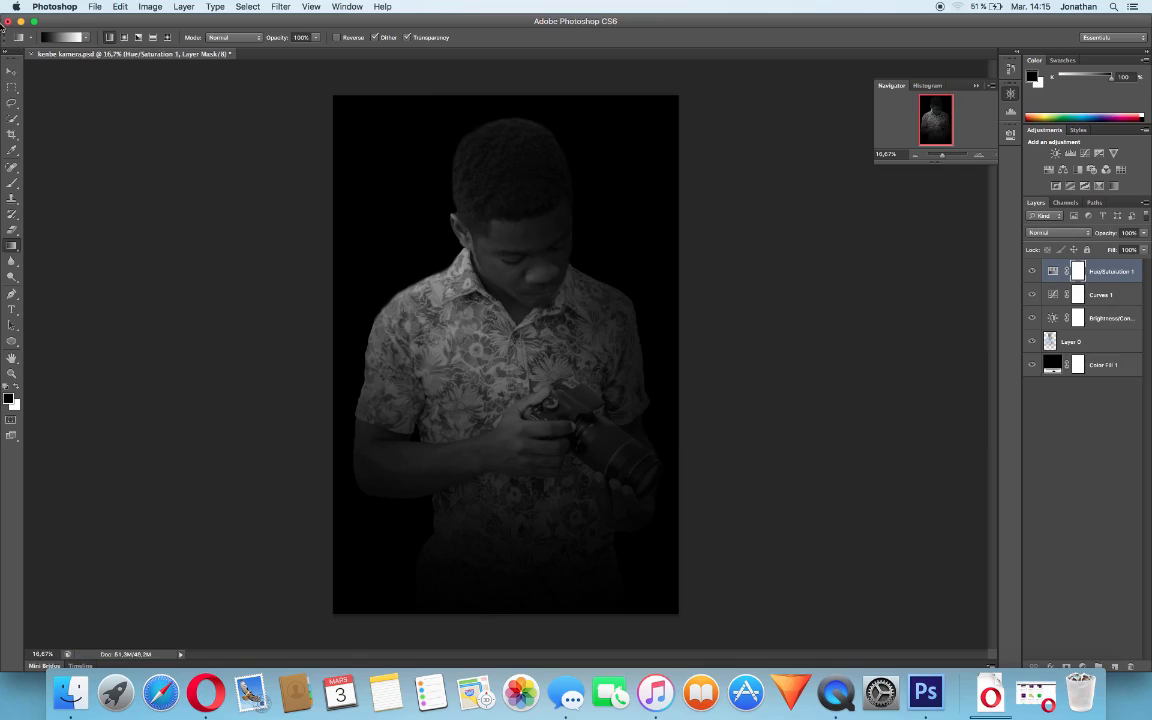
Step: Close the window holding the kenbe kamera.psd document
left_click(8, 21)
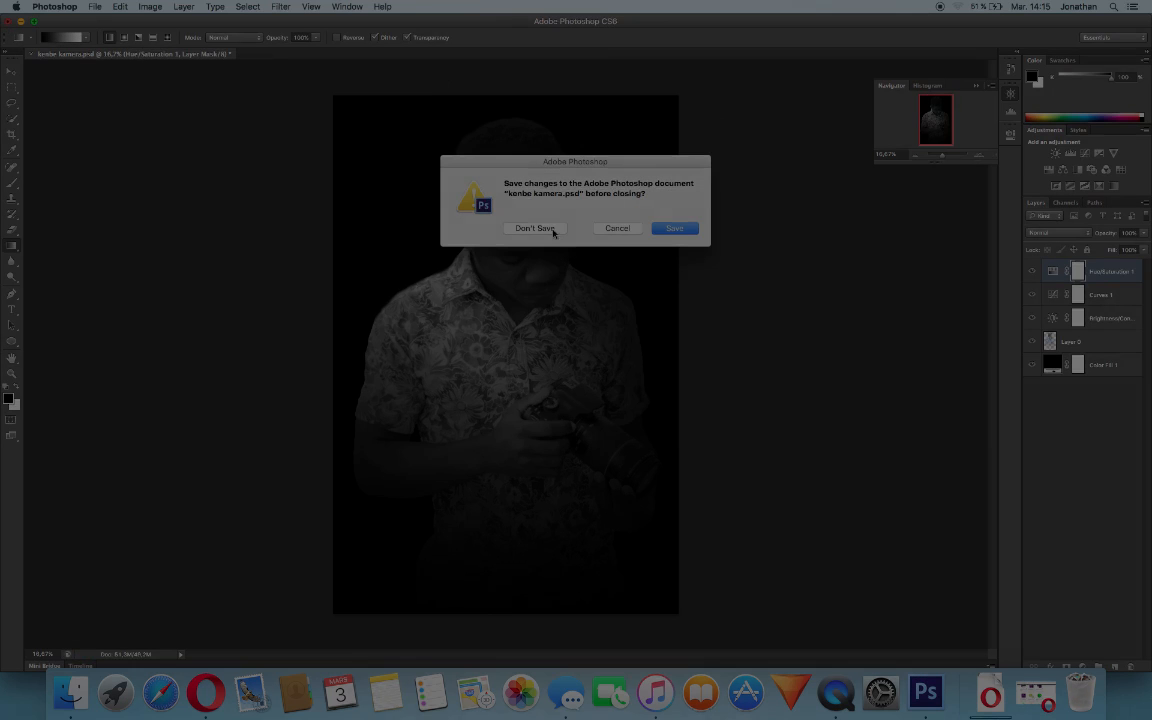